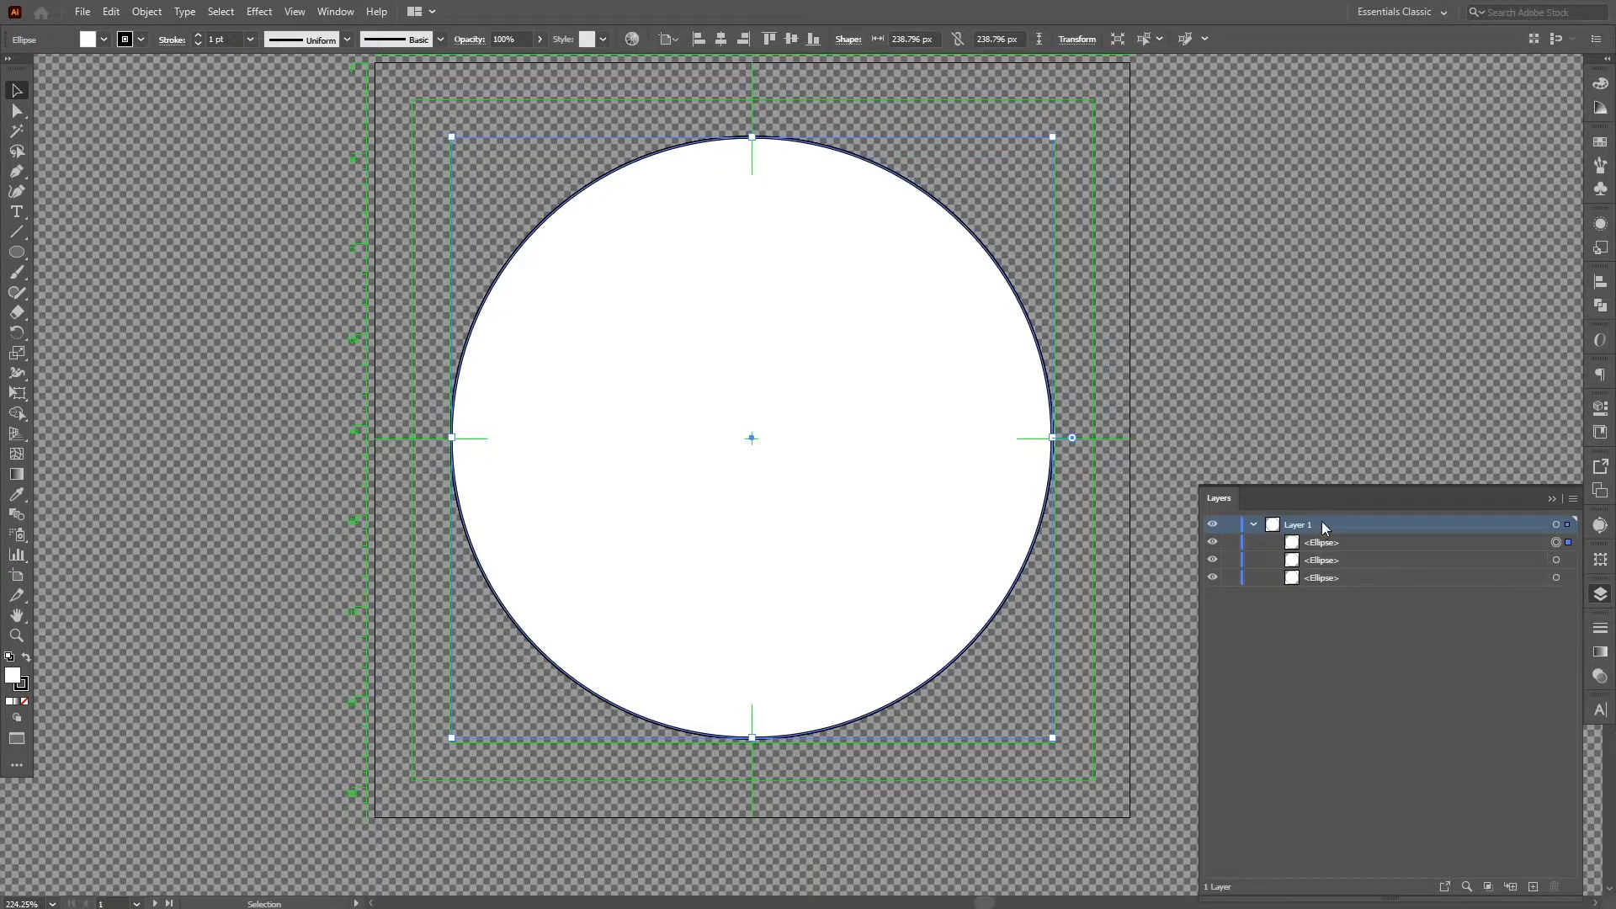
Shrink the topmost circle to about 217 px and offset it toward the lower right of the circle beneath it
{"action": "left_click", "coordinate": [1303, 544]}
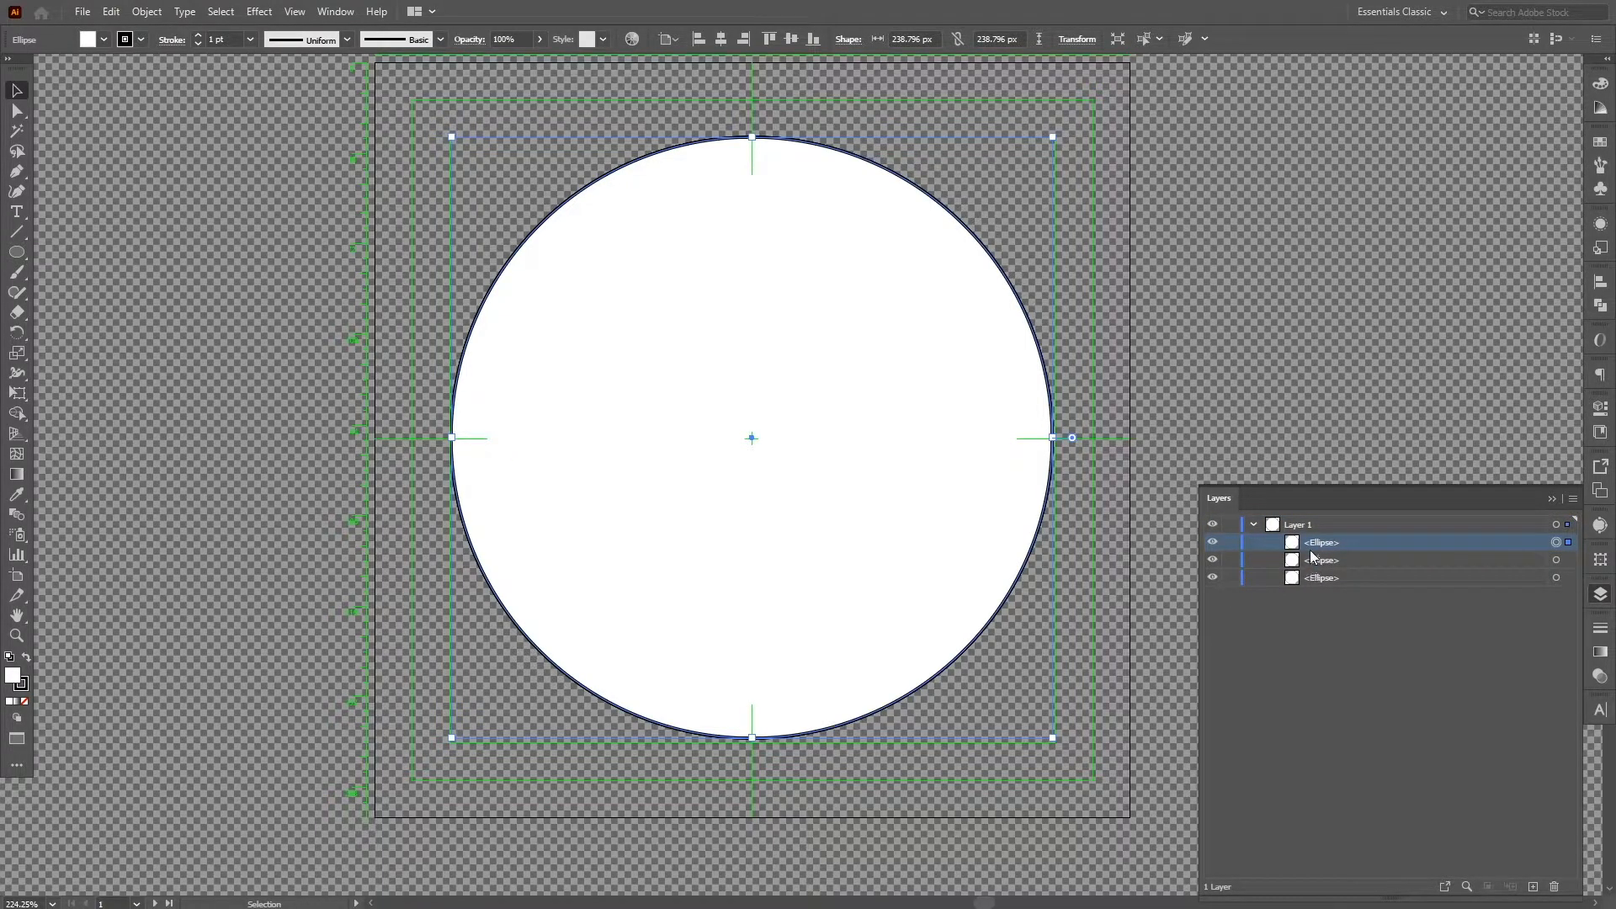
{"action": "left_click", "coordinate": [1550, 500]}
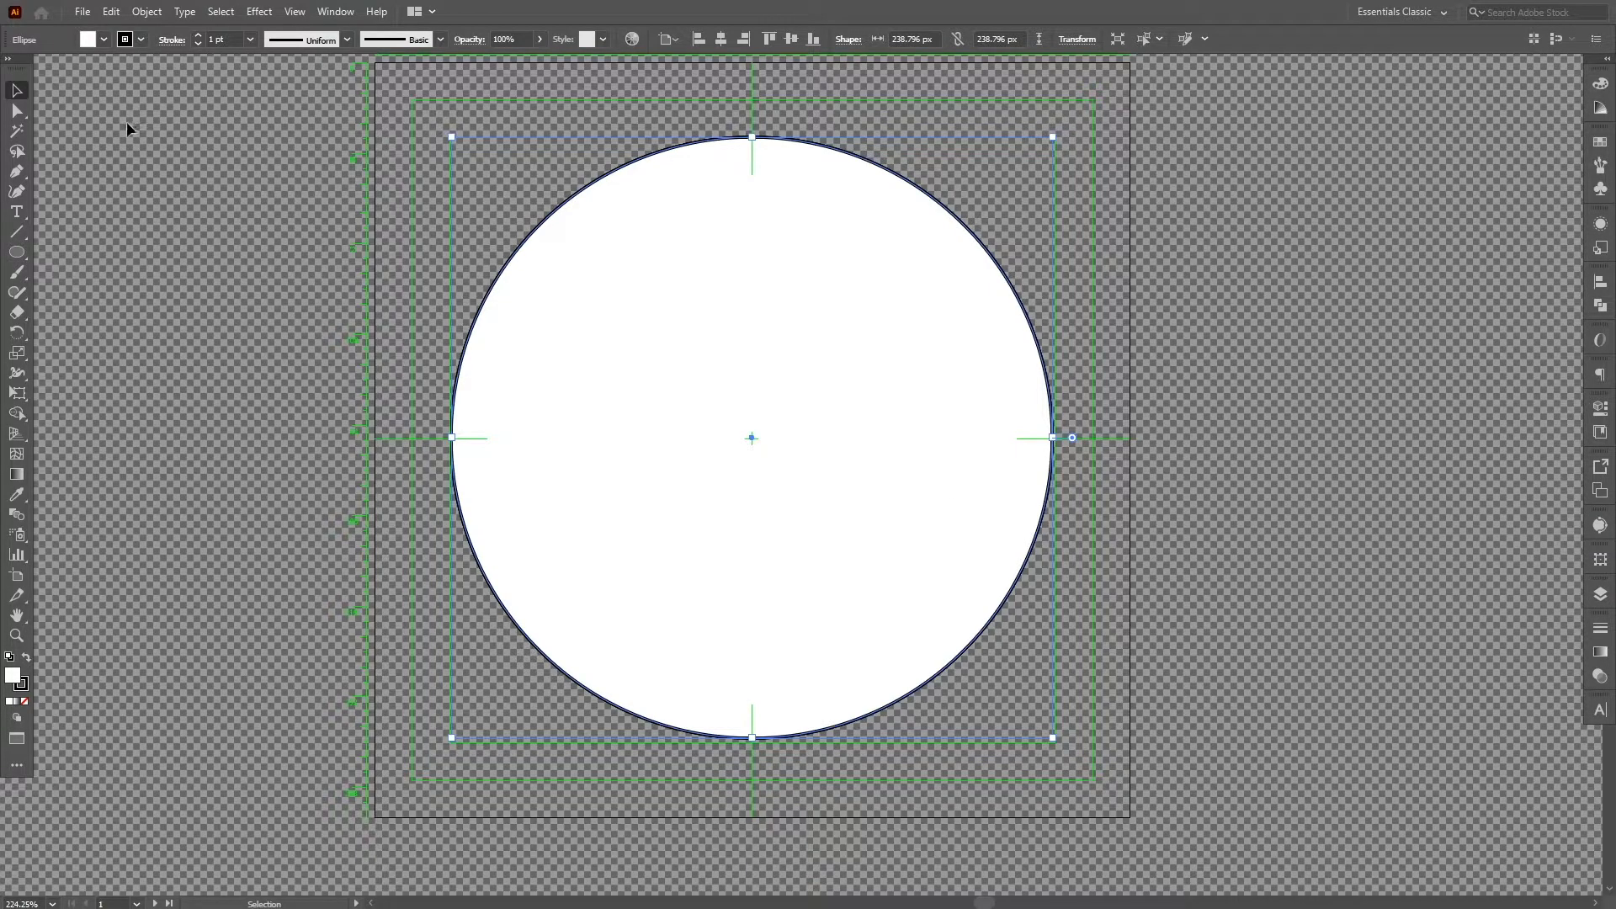
{"action": "left_click_drag", "start_coordinate": [732, 315], "coordinate": [763, 361]}
{"action": "left_click_drag", "start_coordinate": [1083, 783], "coordinate": [1055, 758]}
{"action": "left_click_drag", "start_coordinate": [822, 535], "coordinate": [820, 522]}
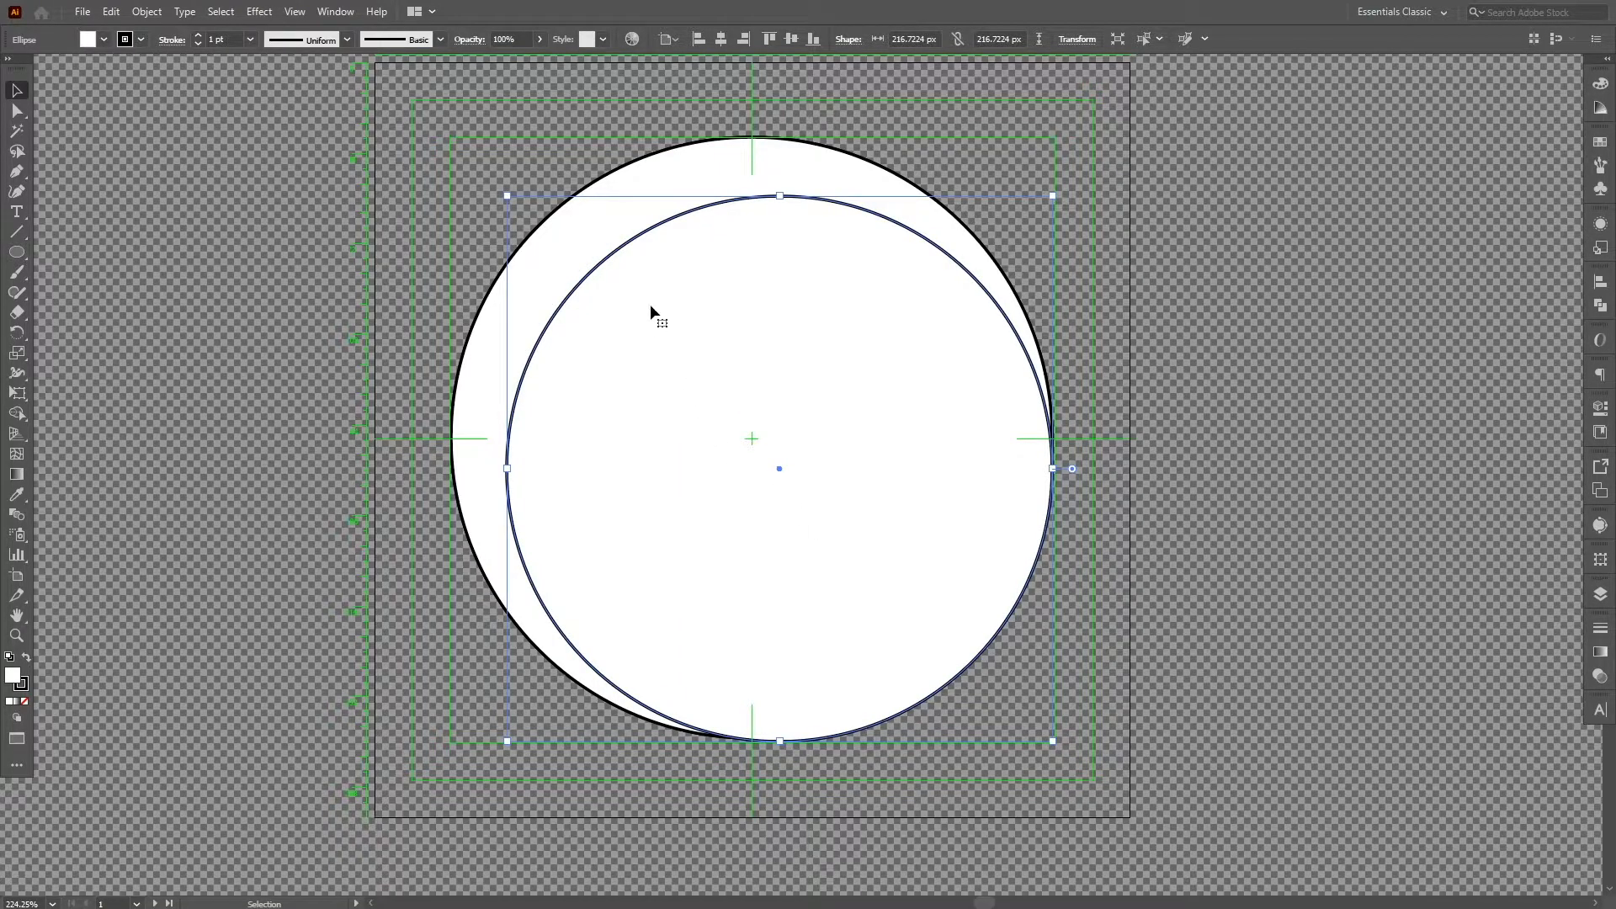
Subtract the smaller circle from the larger one beneath it with Minus Front to form a crescent
{"action": "left_click", "coordinate": [587, 233], "text": "shift"}
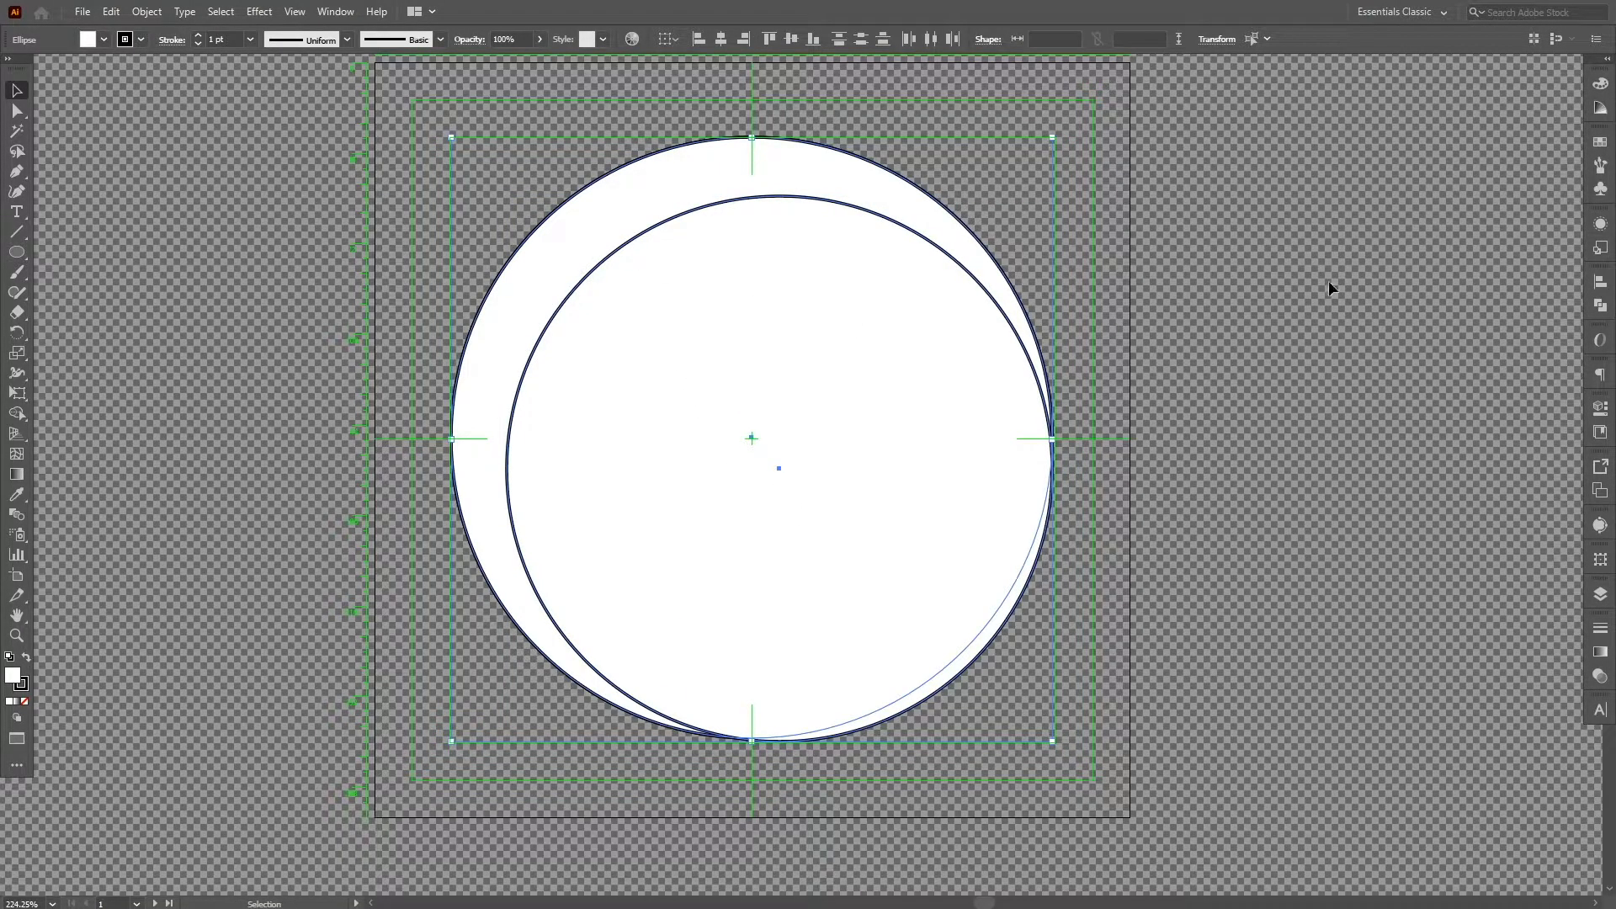
{"action": "left_click", "coordinate": [1600, 306]}
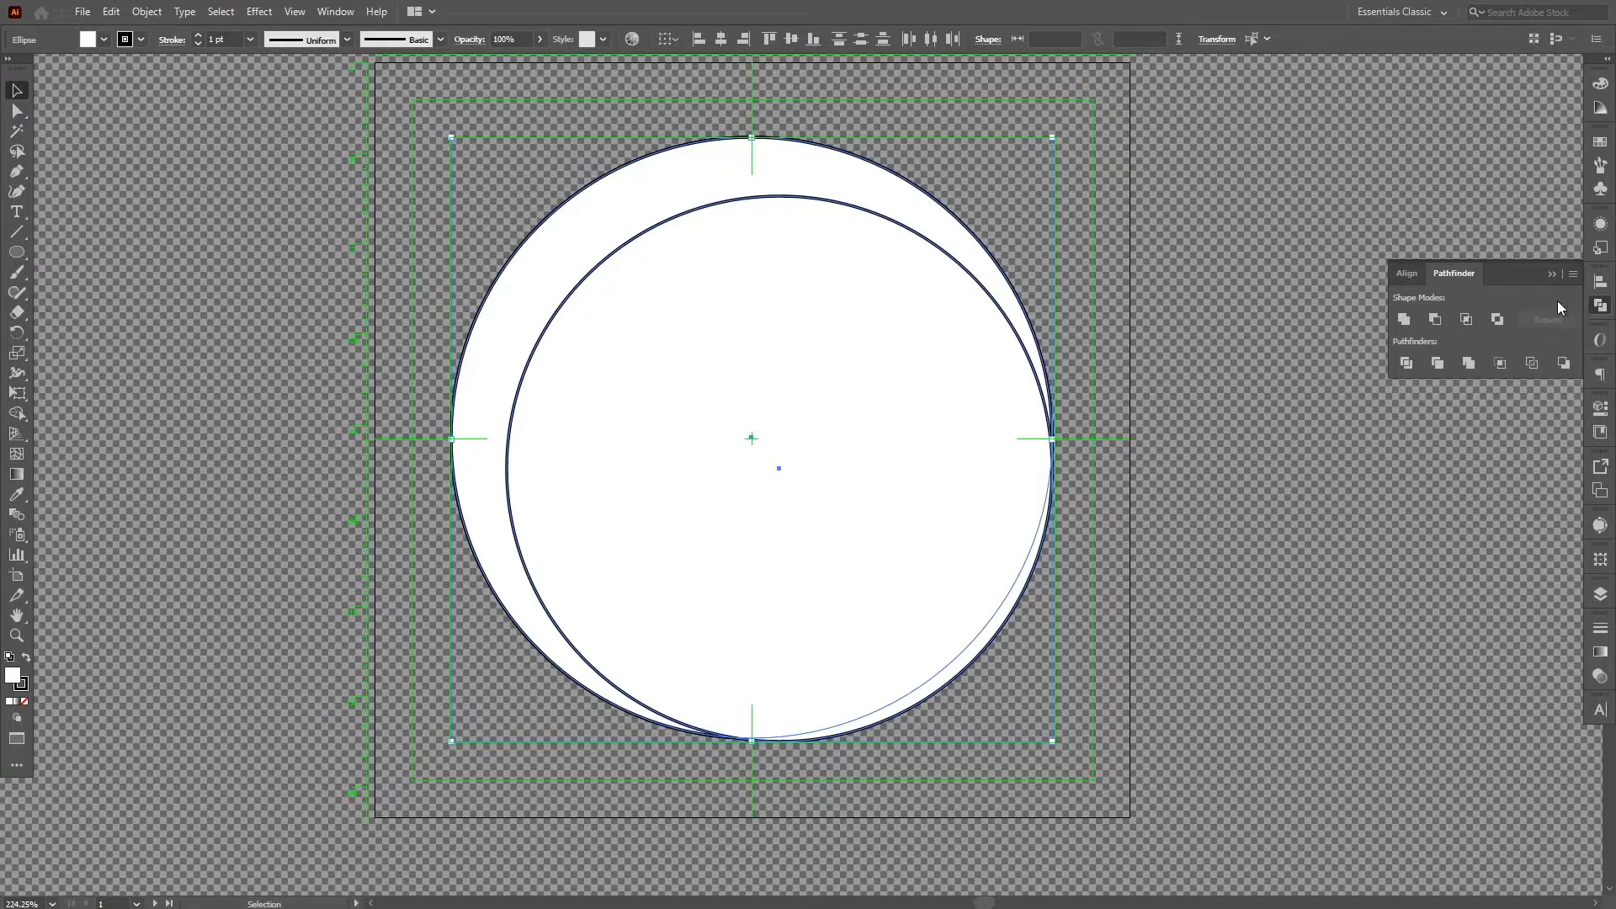
{"action": "left_click", "coordinate": [1436, 319]}
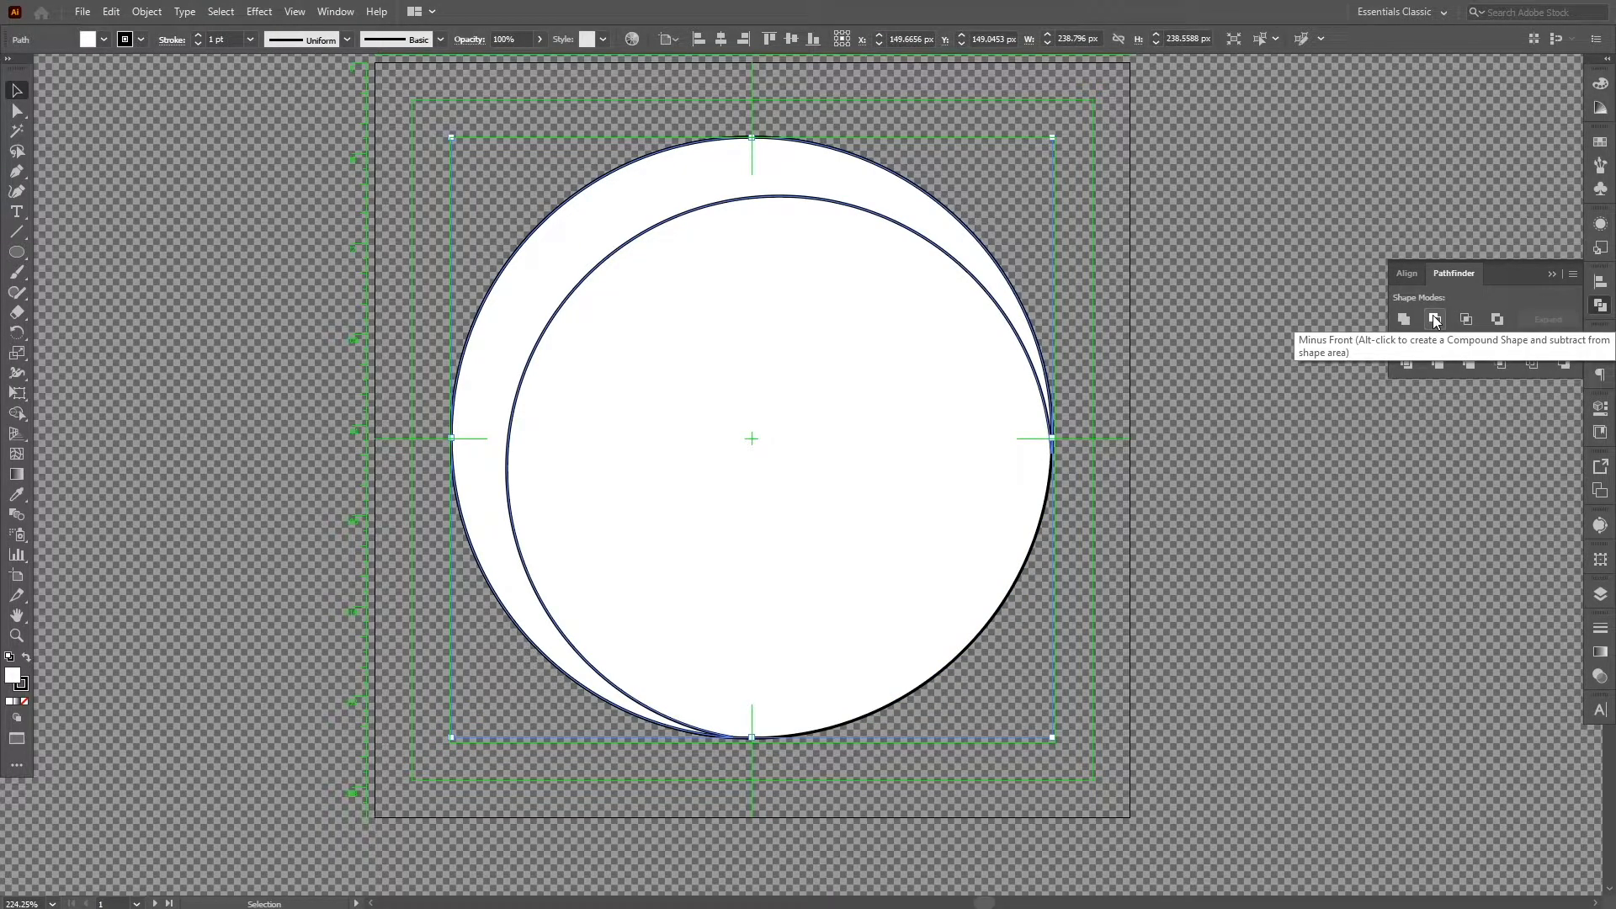
Fill the crescent with the pale gold swatch and give it a white stroke
{"action": "left_click", "coordinate": [235, 225]}
{"action": "left_click", "coordinate": [548, 277]}
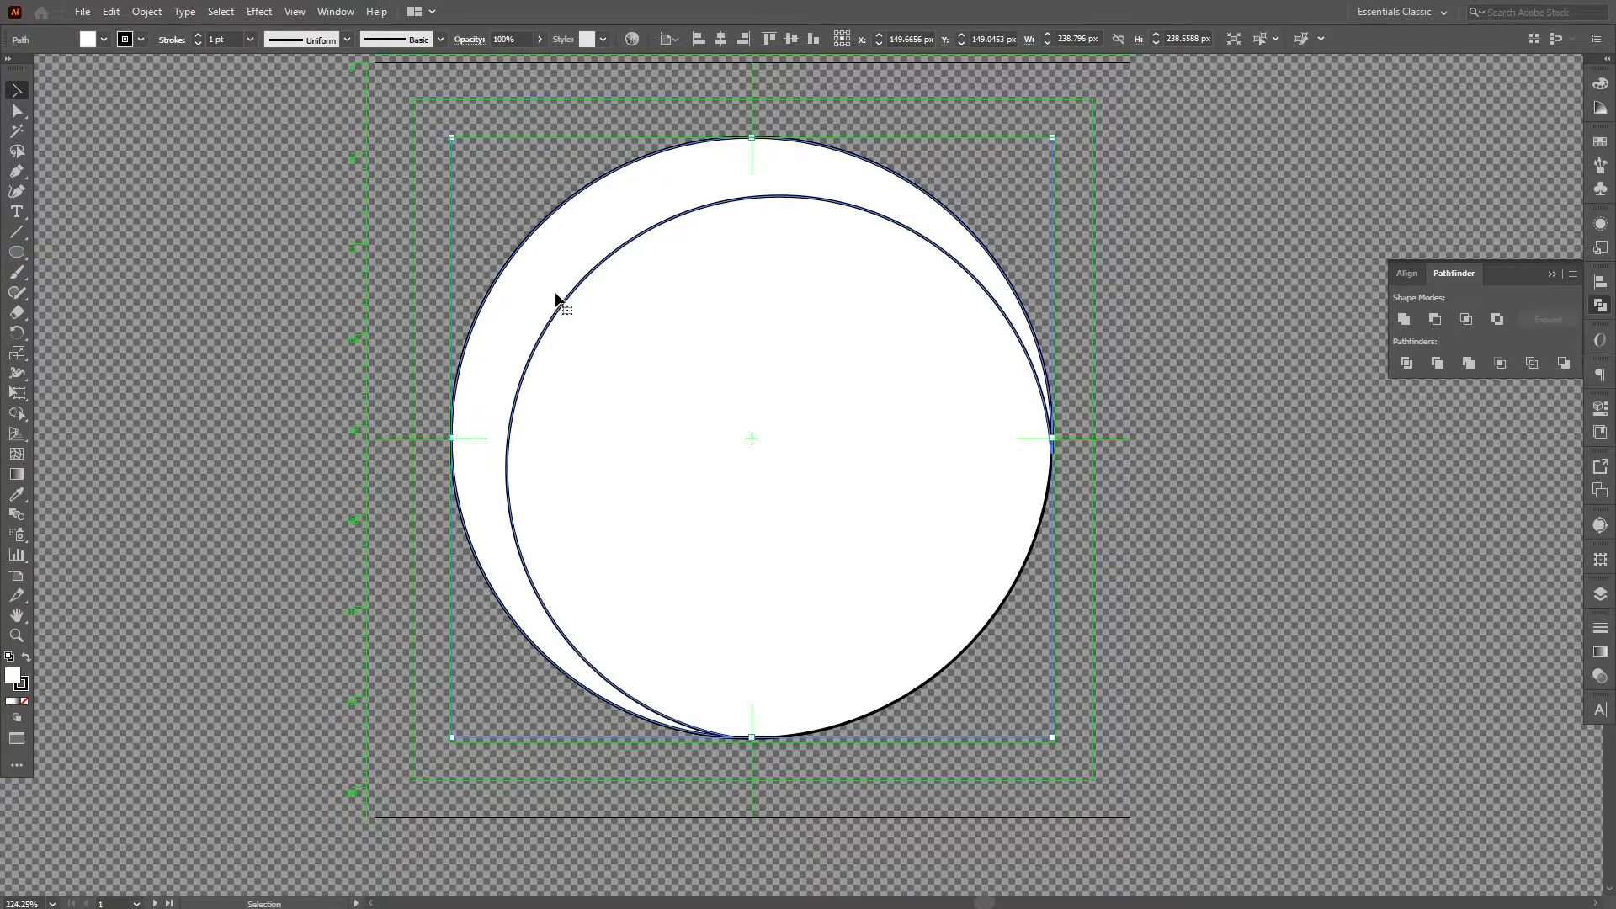
{"action": "key", "text": "F7"}
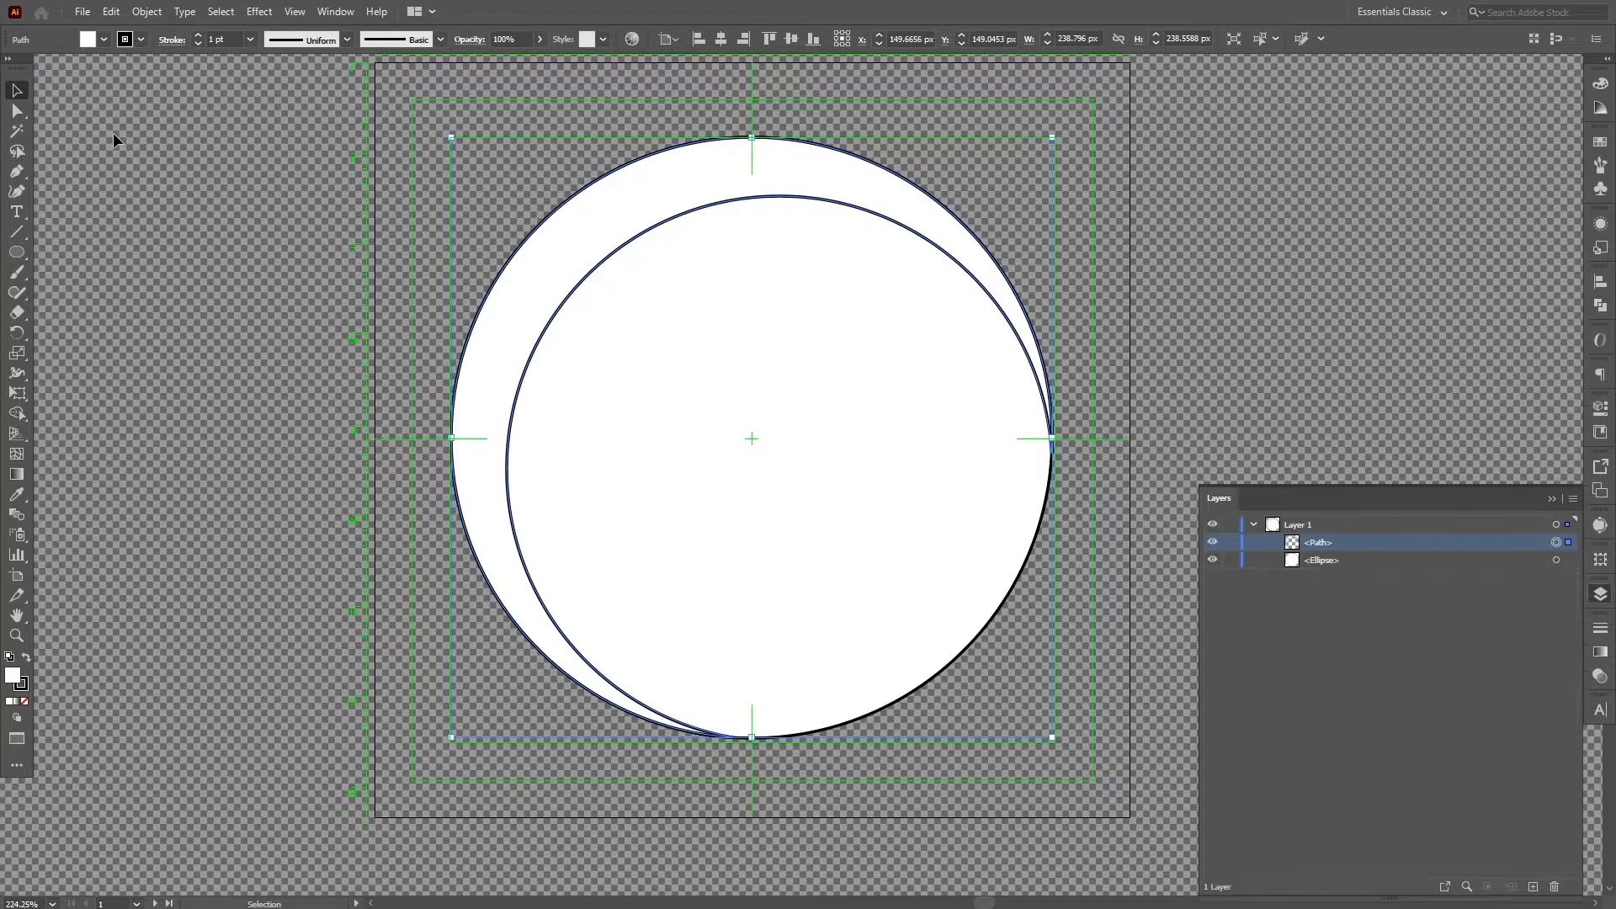
{"action": "left_click", "coordinate": [104, 40]}
{"action": "left_click", "coordinate": [58, 130]}
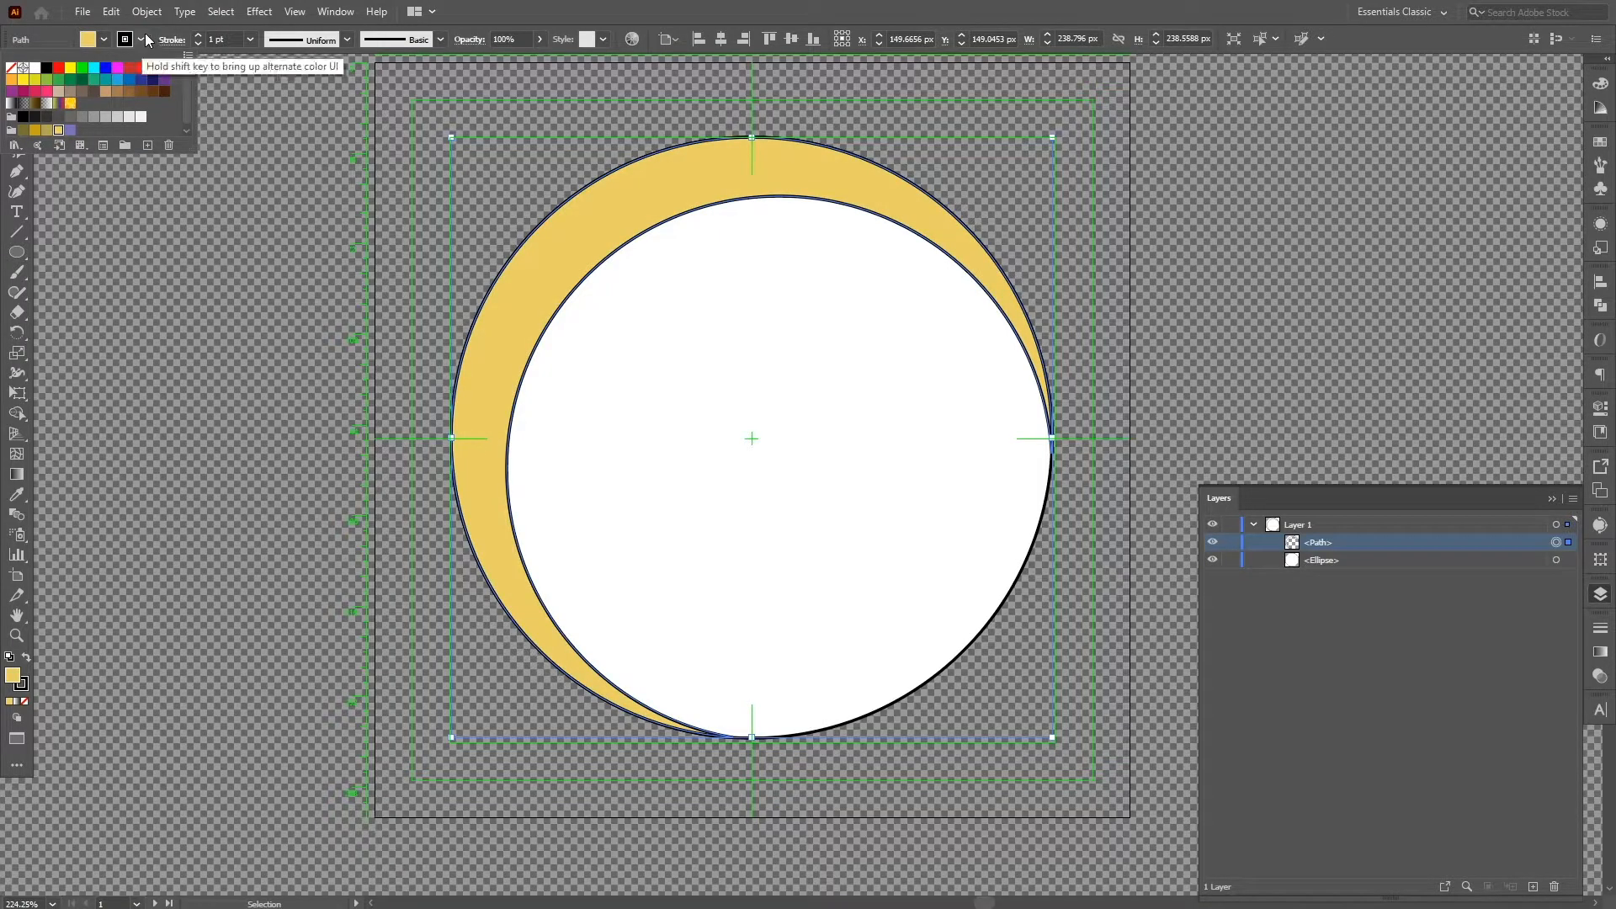
{"action": "left_click", "coordinate": [35, 67]}
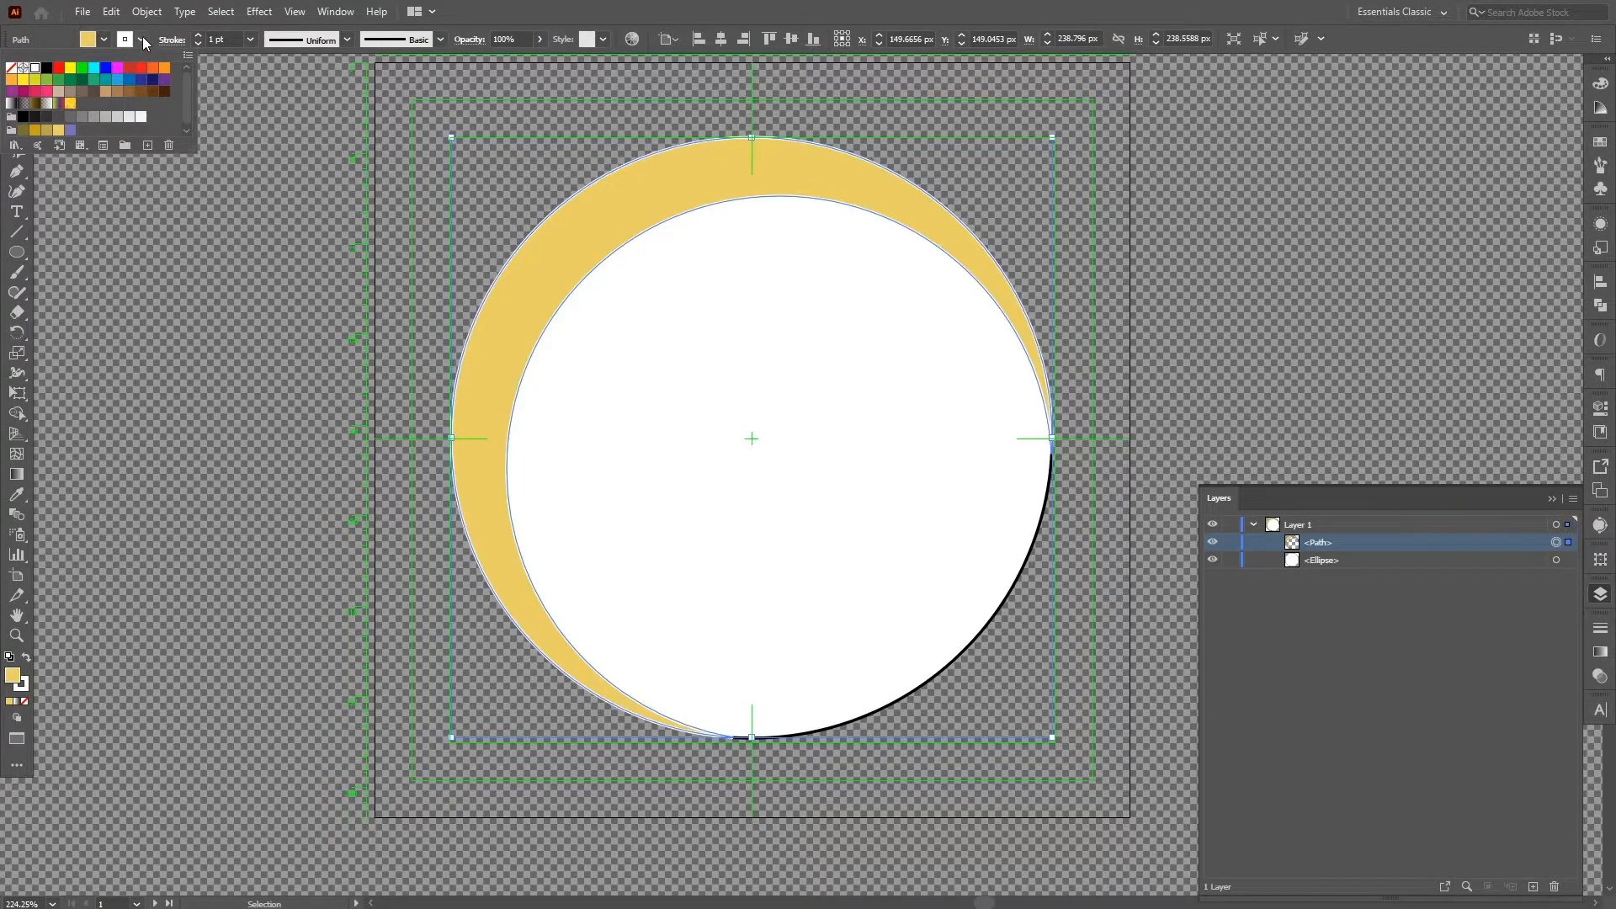
{"action": "left_click", "coordinate": [141, 40]}
{"action": "left_click", "coordinate": [131, 217]}
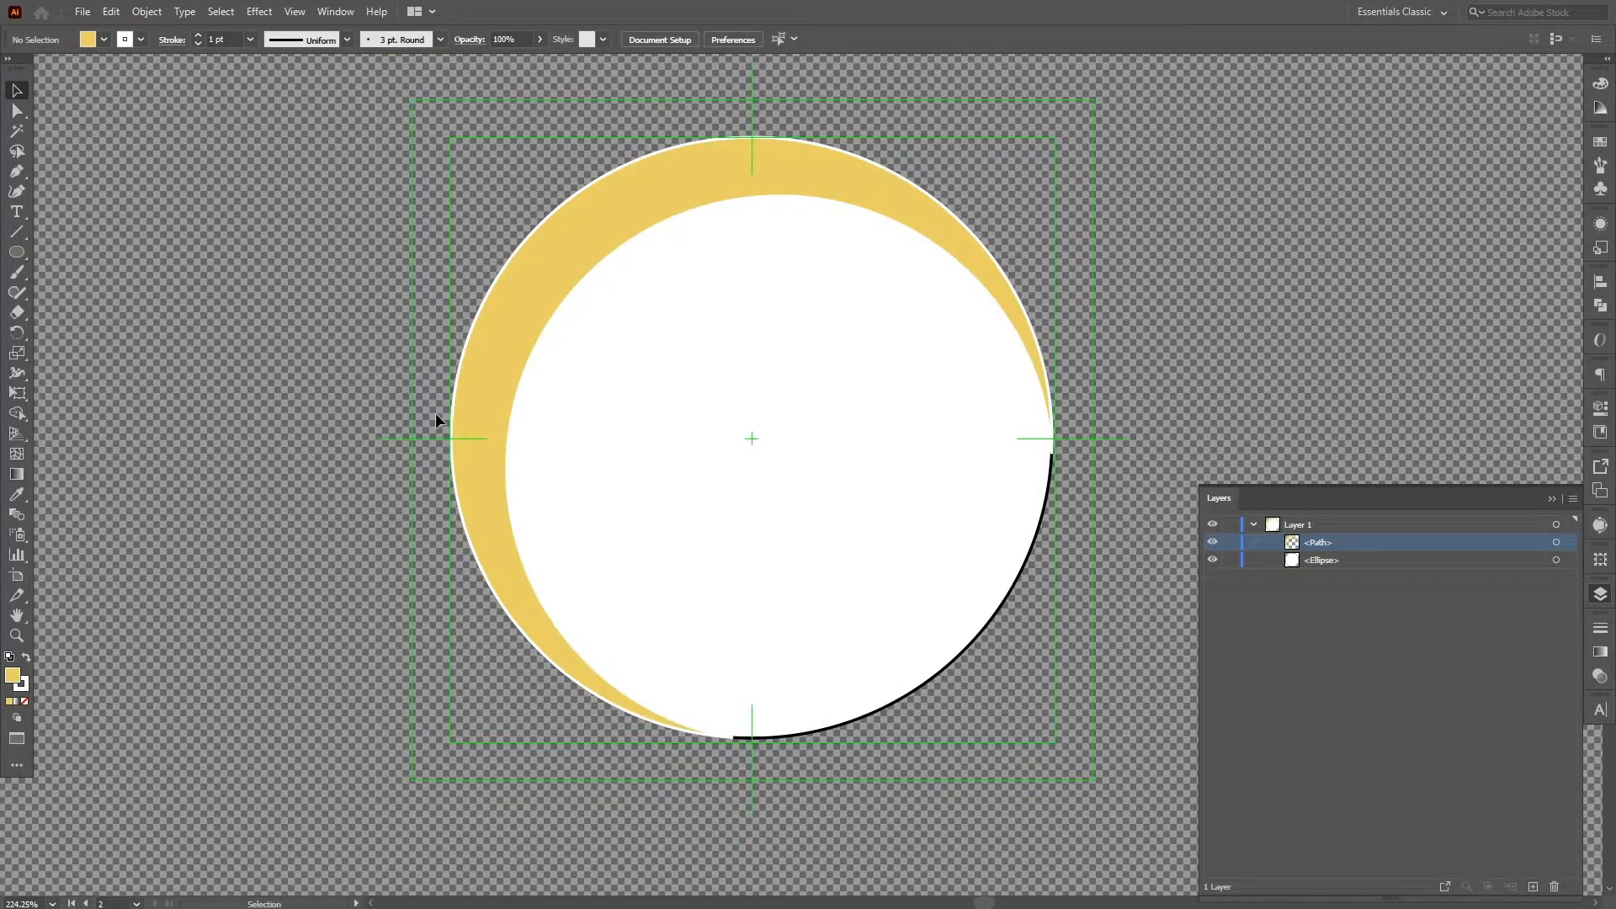
Remove the stroke from the full white circle behind the crescent
{"action": "left_click", "coordinate": [854, 571]}
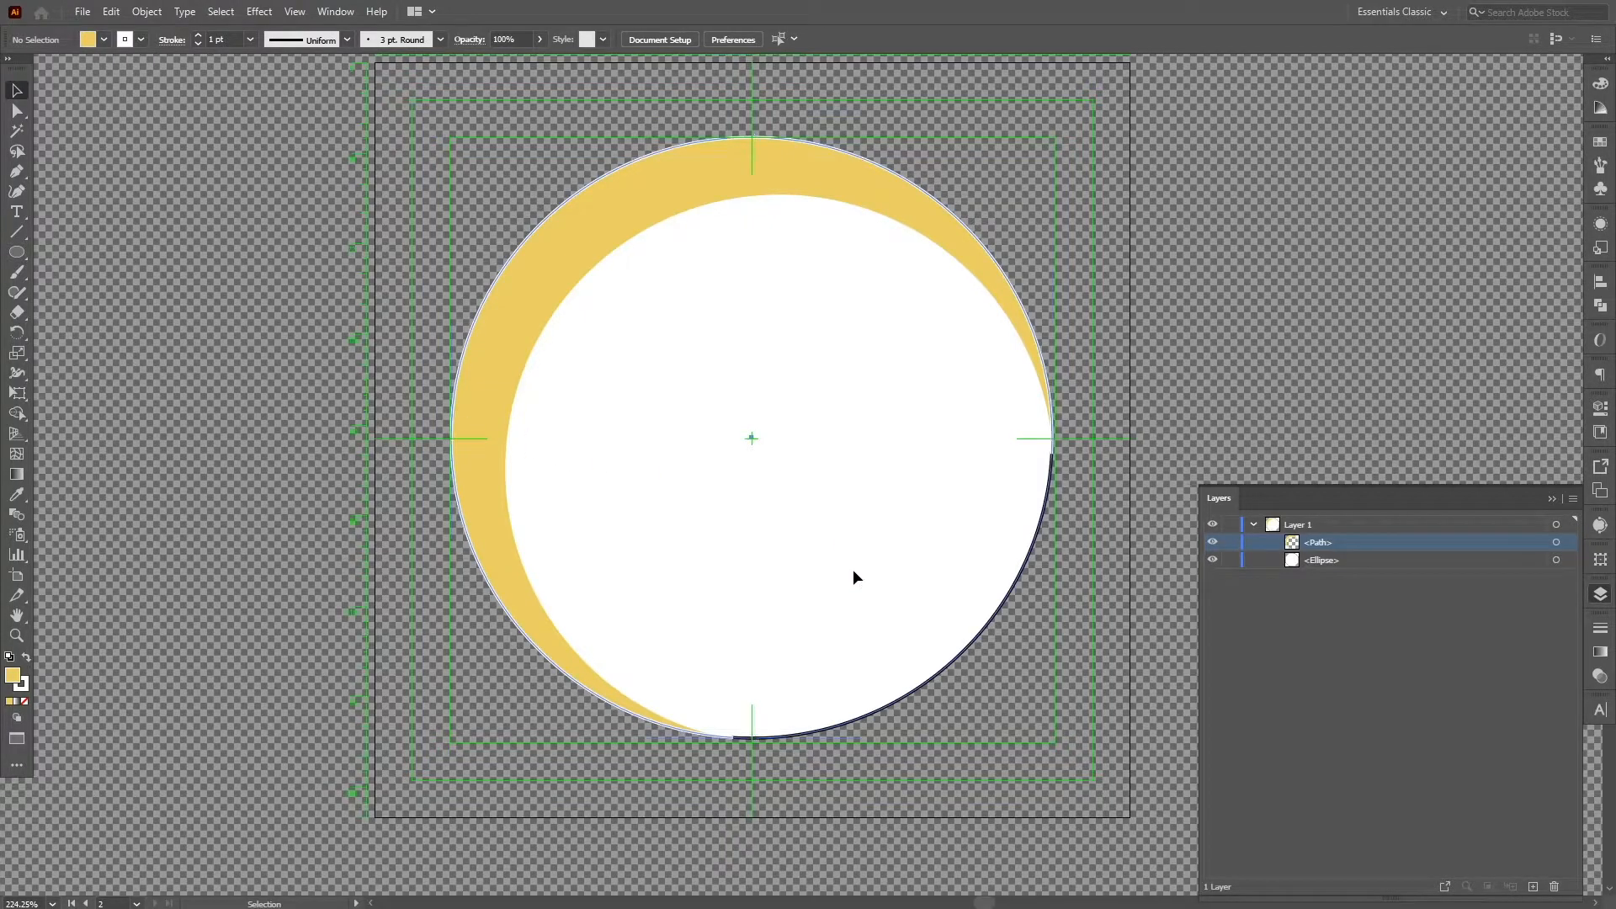
{"action": "left_click", "coordinate": [140, 40]}
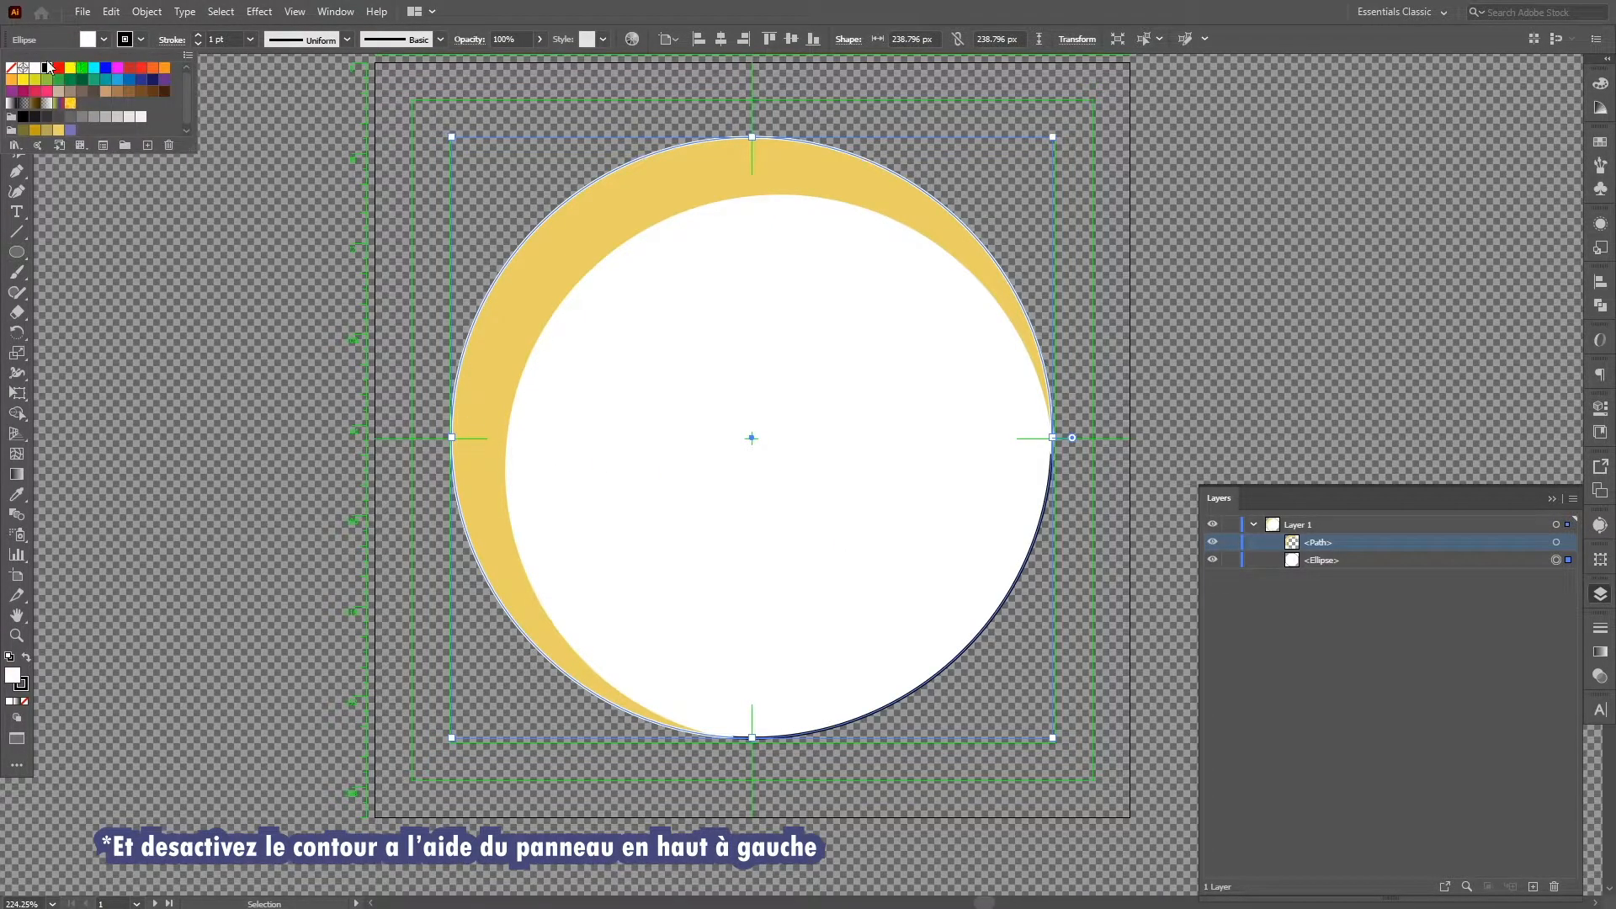
{"action": "left_click", "coordinate": [11, 67]}
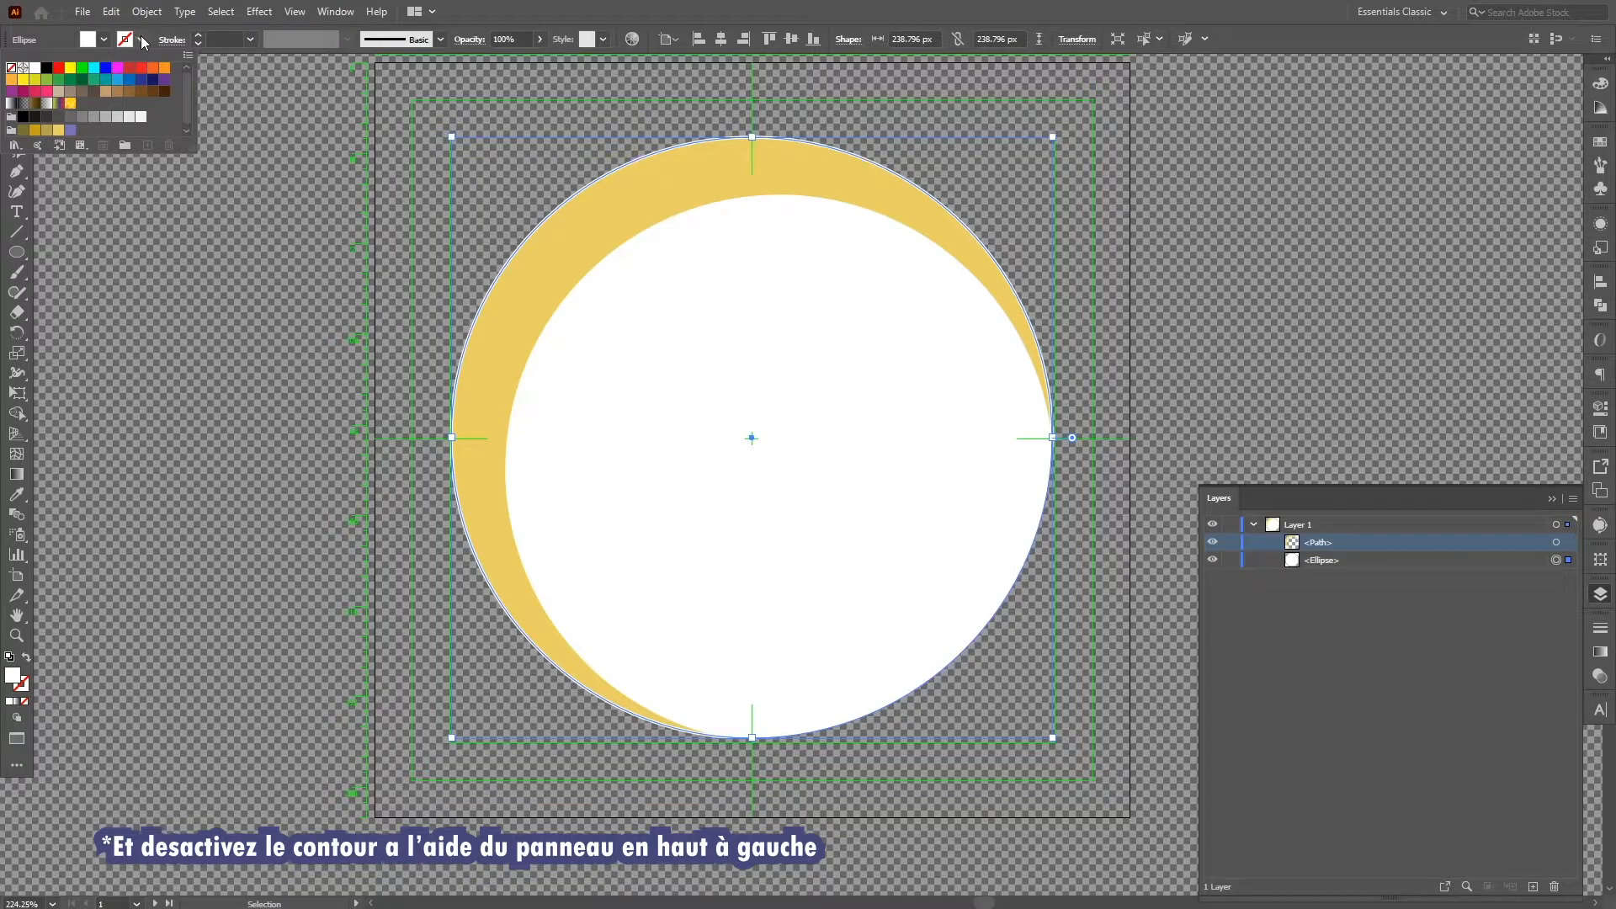
{"action": "left_click", "coordinate": [143, 41]}
Fill the full circle with a radial gradient and set its centre stop to yellow, HSB 56.94°, 100%, 100%
{"action": "left_click", "coordinate": [17, 701]}
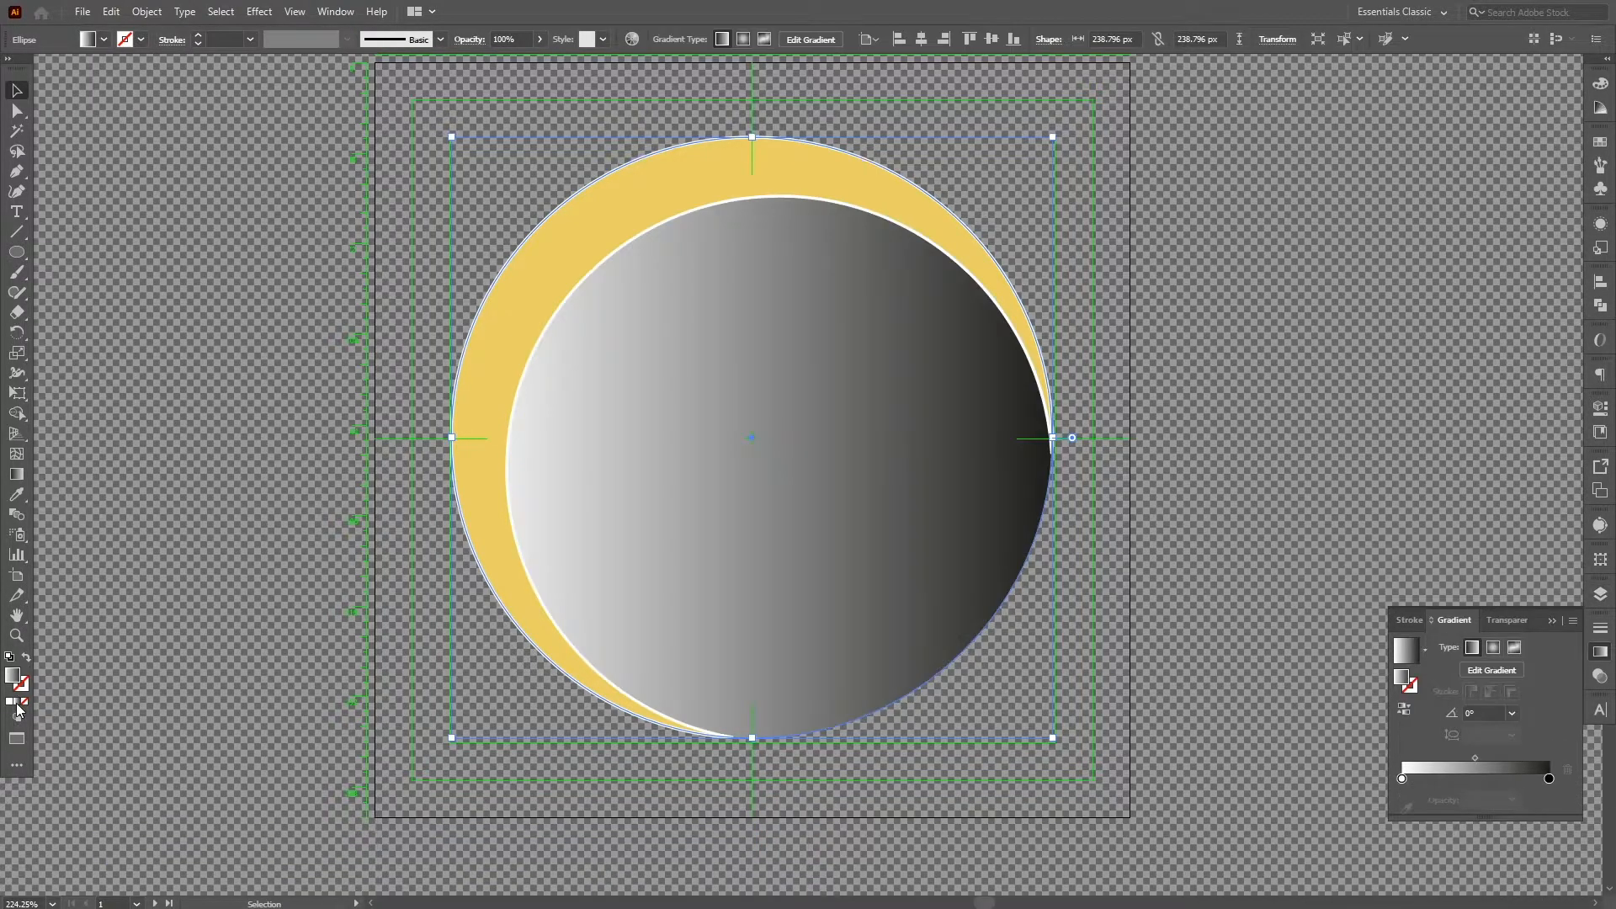
{"action": "left_click", "coordinate": [1493, 647]}
{"action": "left_click", "coordinate": [1403, 779]}
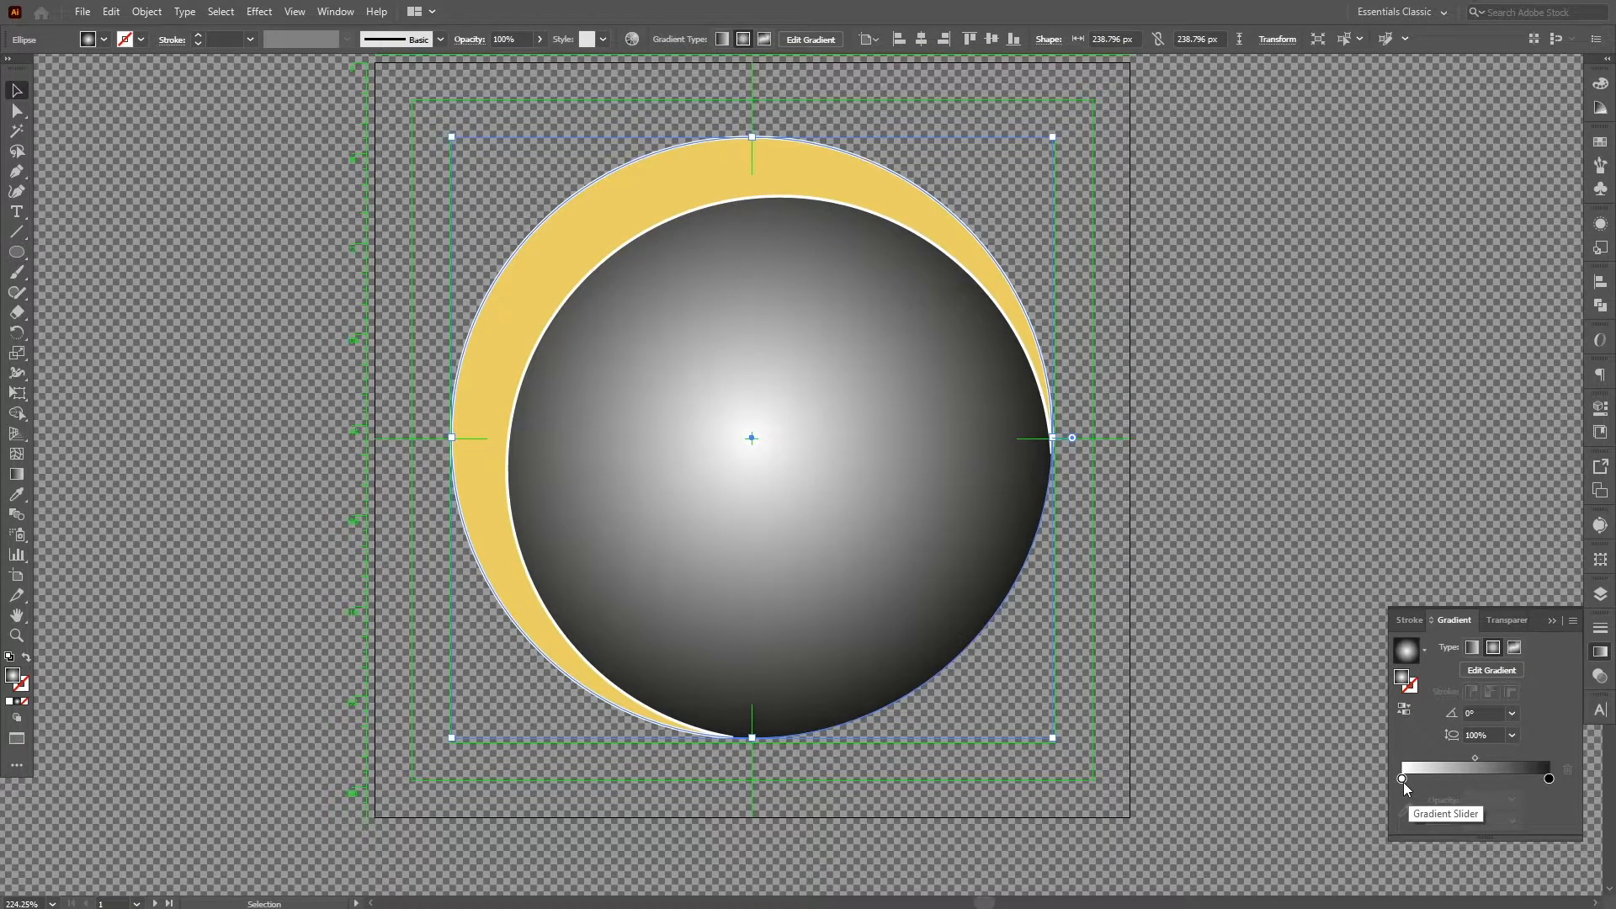
{"action": "double_click", "coordinate": [1404, 780]}
{"action": "left_click", "coordinate": [1547, 578]}
{"action": "left_click", "coordinate": [1476, 622]}
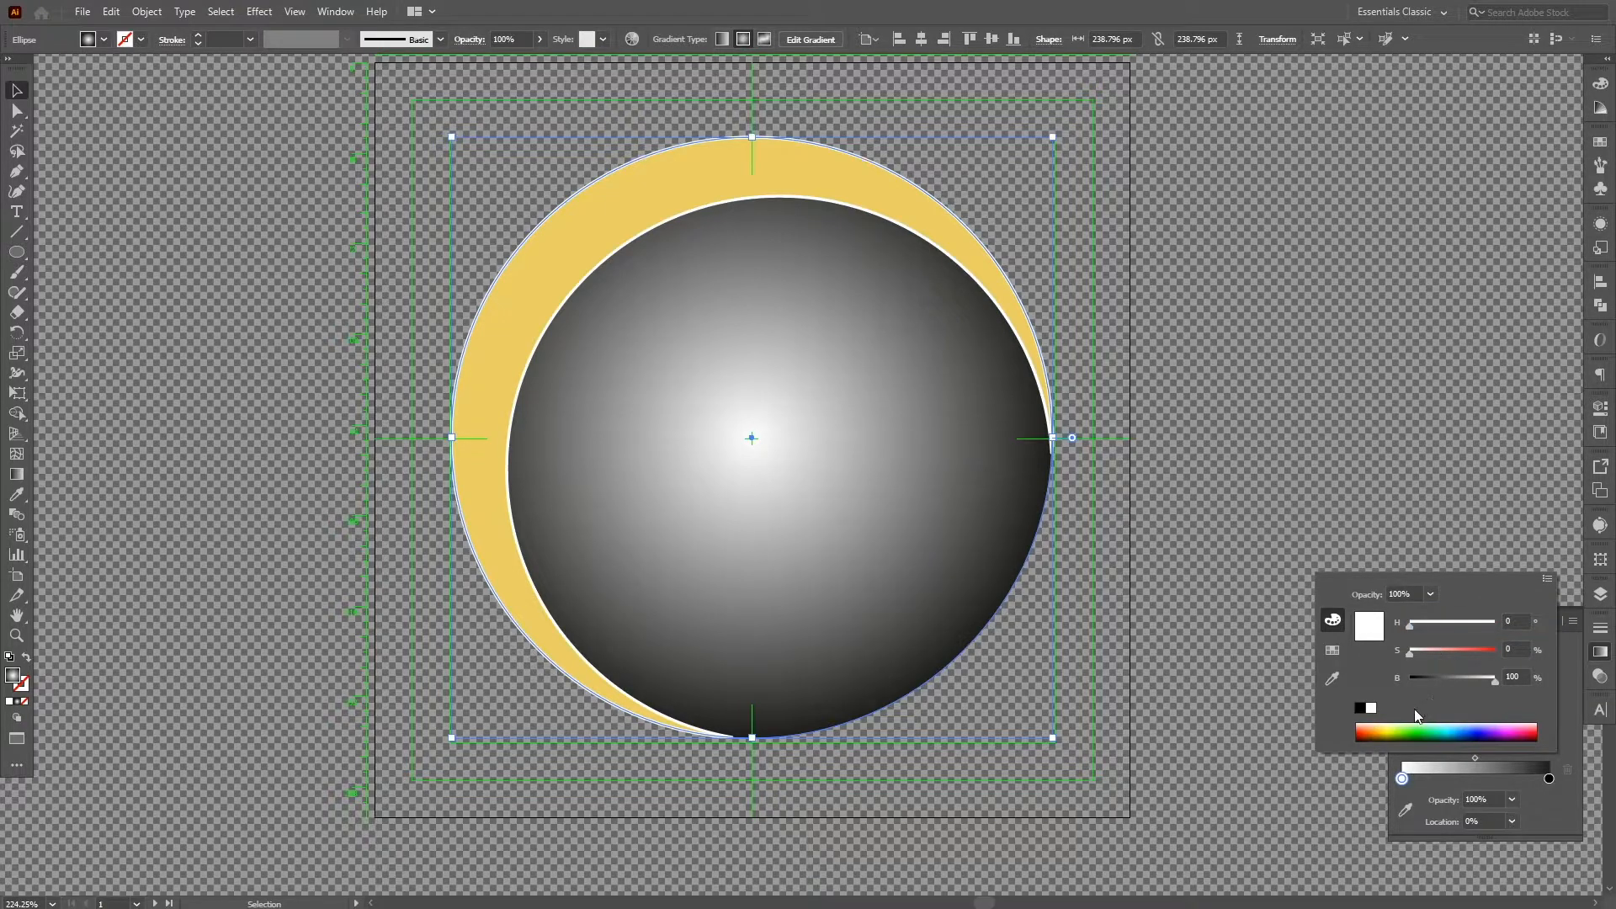
{"action": "left_click", "coordinate": [1391, 726]}
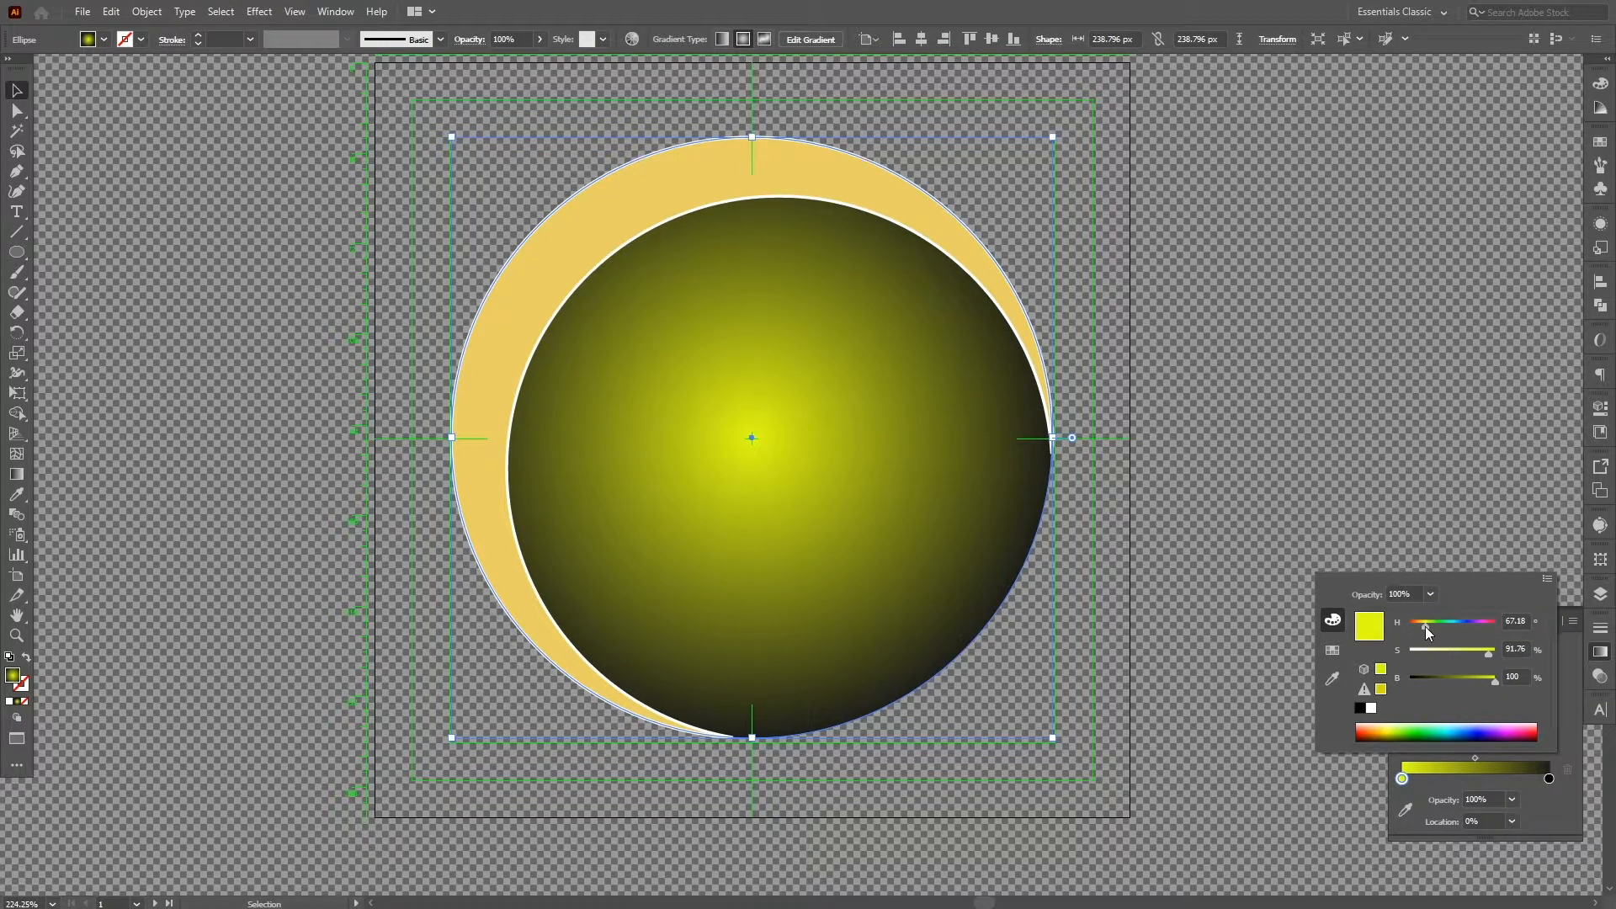
{"action": "left_click_drag", "start_coordinate": [1424, 628], "coordinate": [1423, 628]}
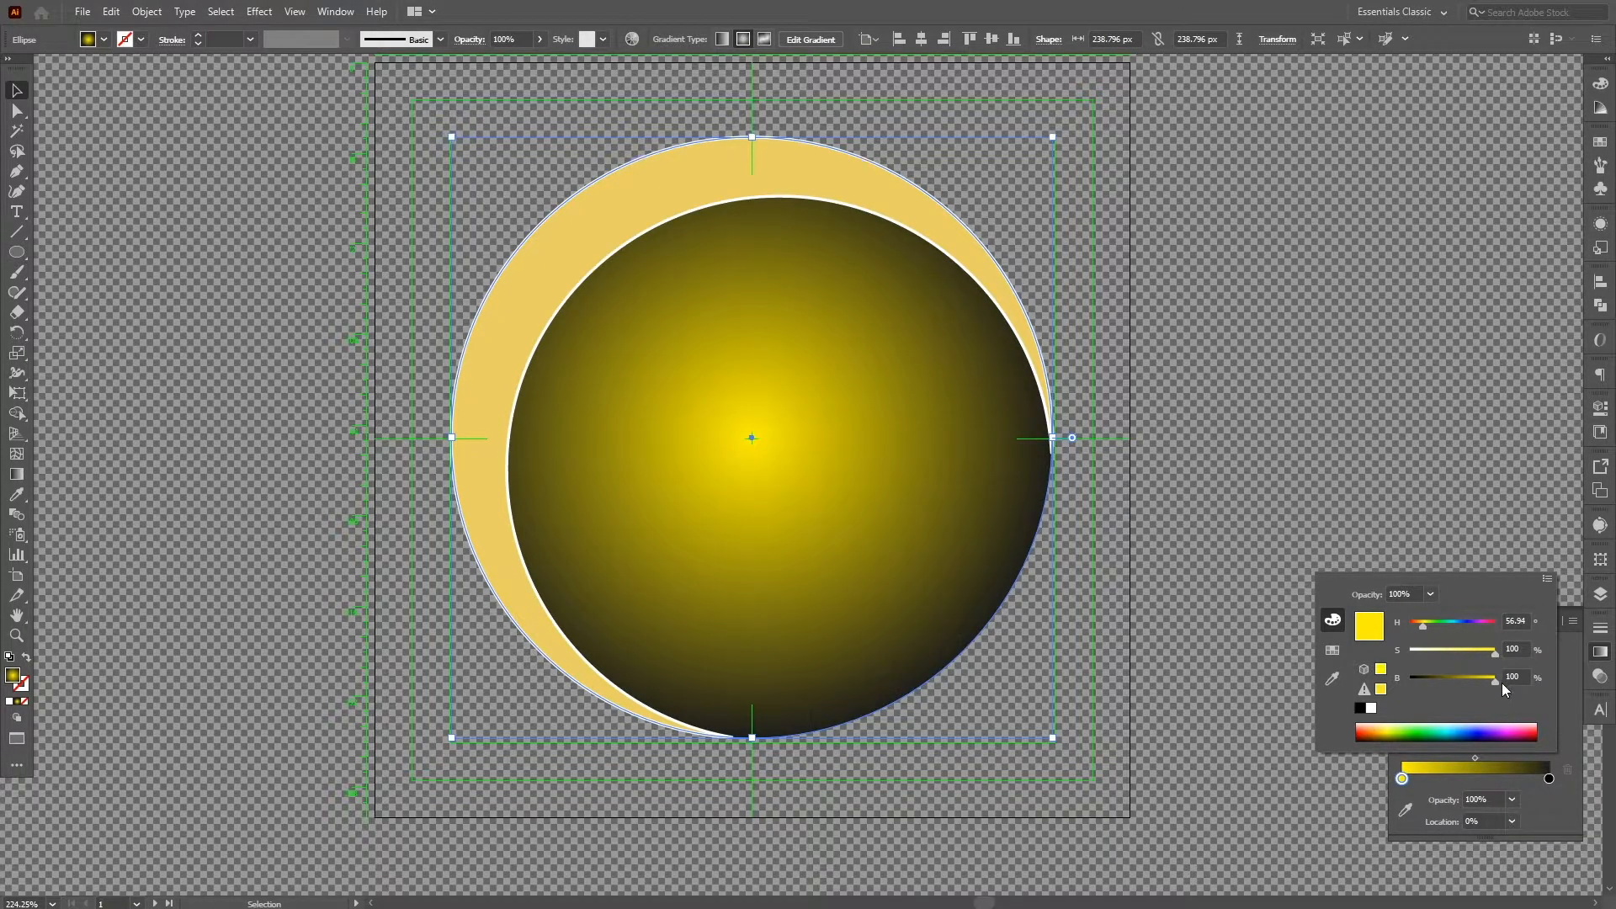
Set the gradient's outer stop to a slightly darkened orange-yellow in HSB, with hue 42.97° and saturation 100%
{"action": "double_click", "coordinate": [1549, 776]}
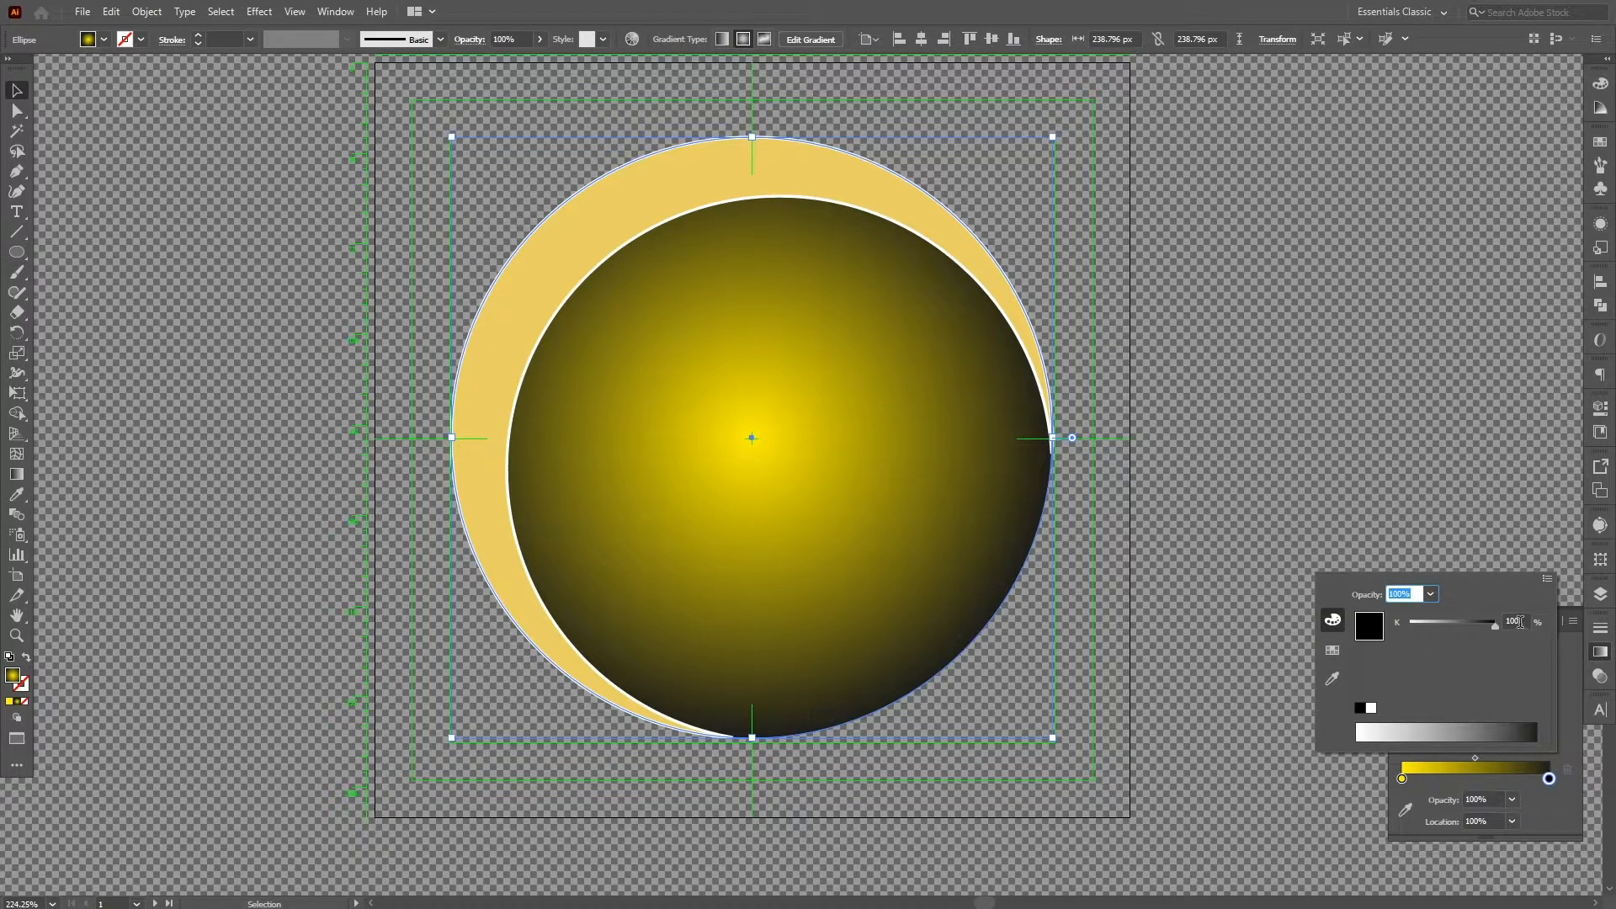
{"action": "left_click", "coordinate": [1547, 579]}
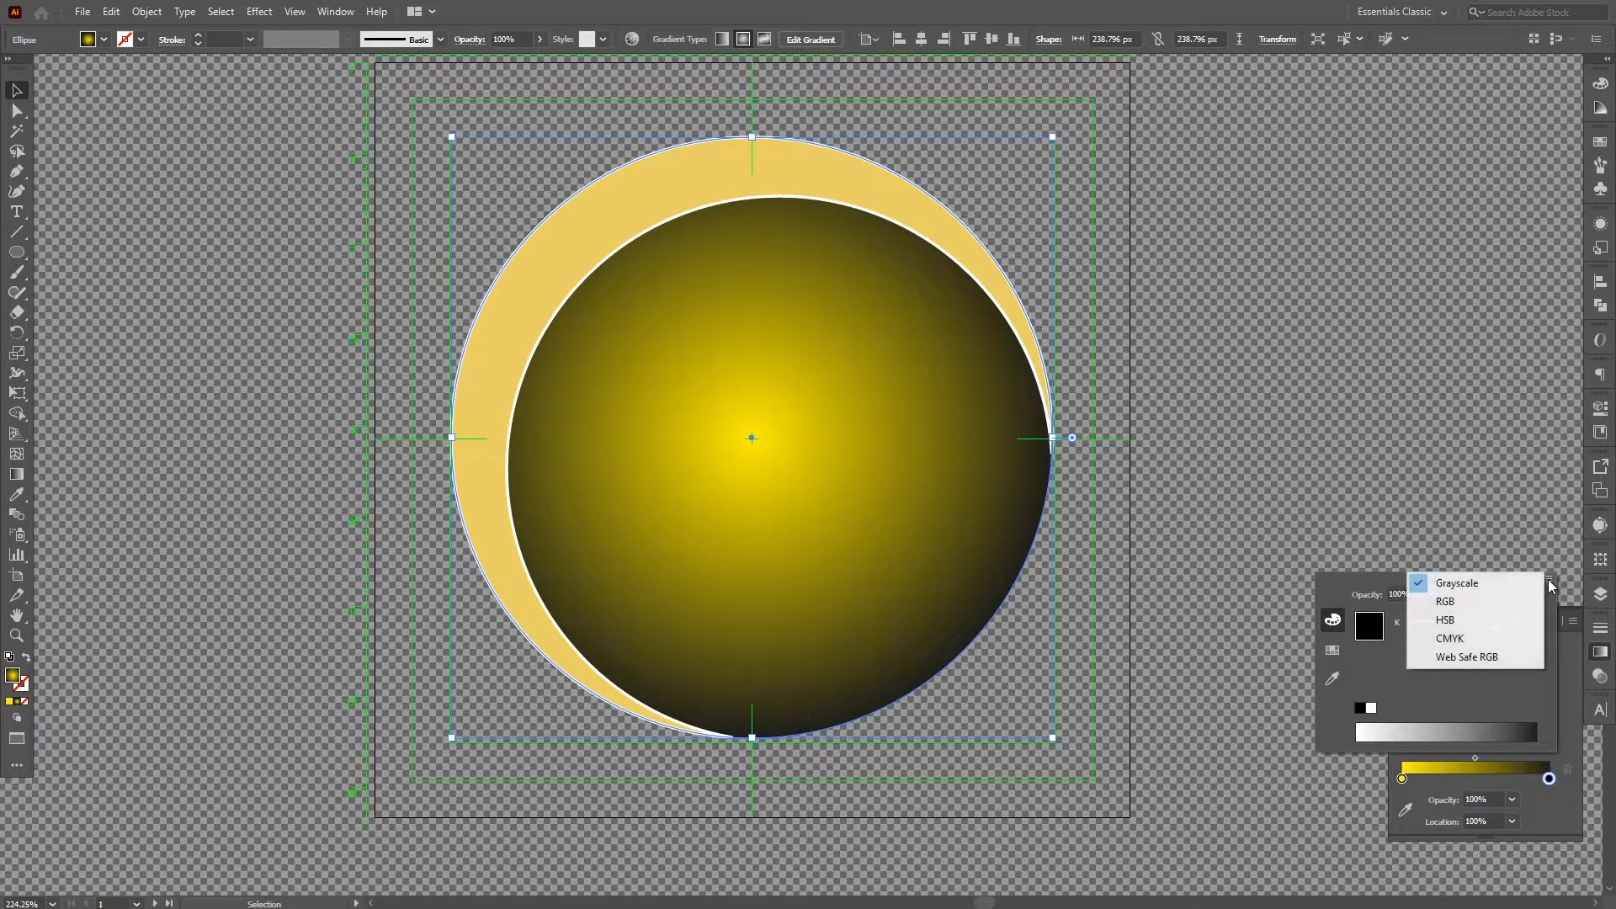
{"action": "left_click", "coordinate": [1460, 618]}
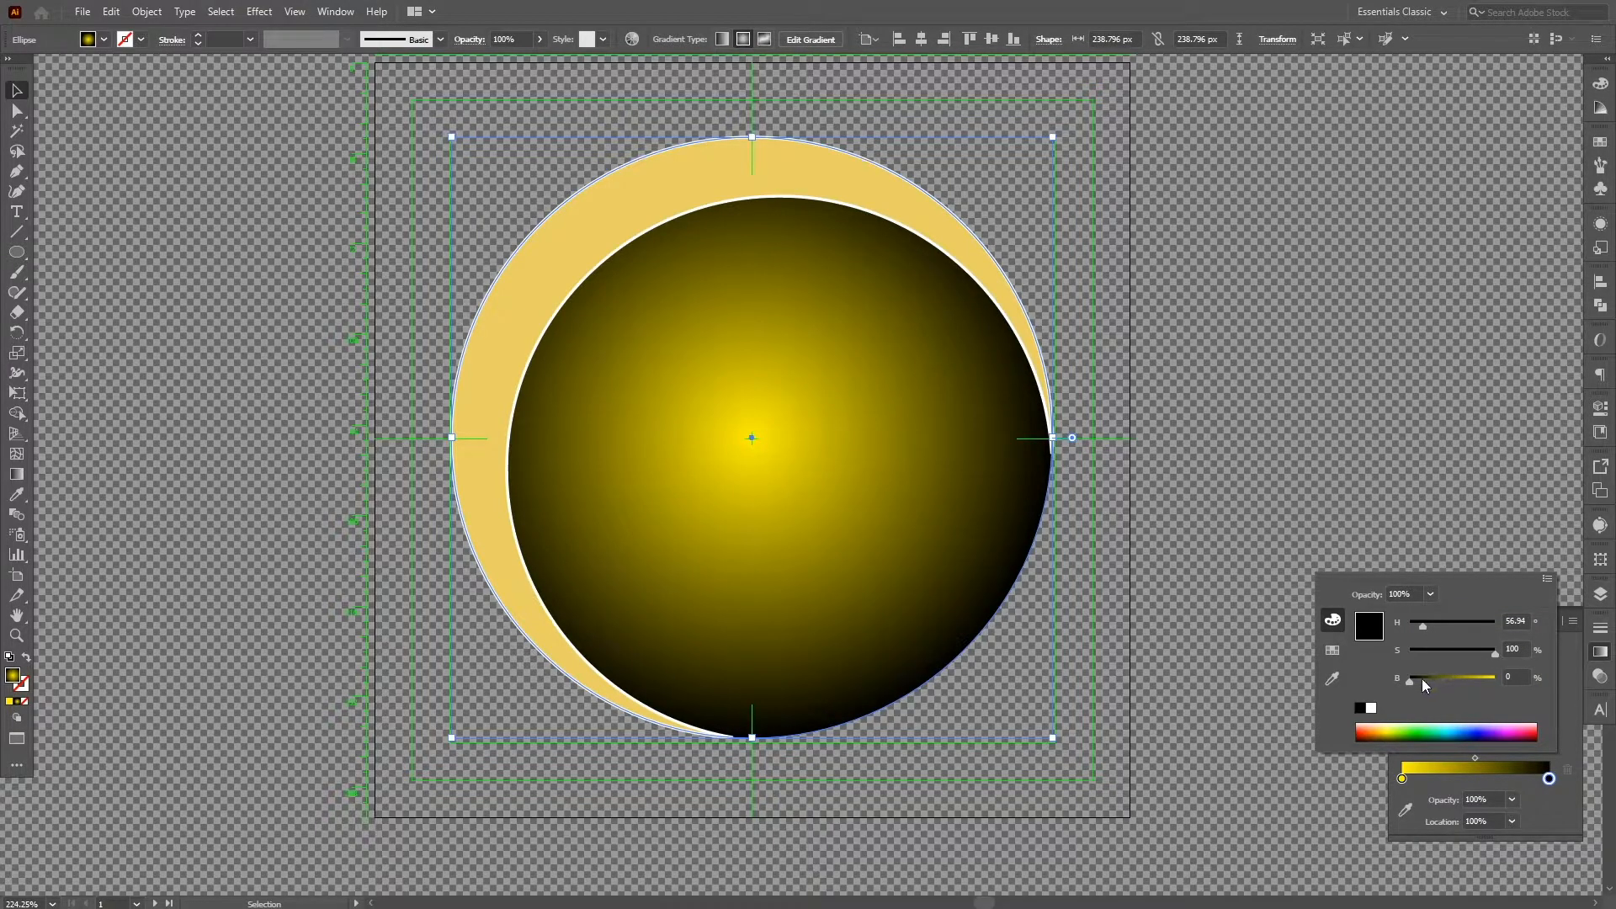
{"action": "left_click_drag", "start_coordinate": [1416, 679], "coordinate": [1484, 684]}
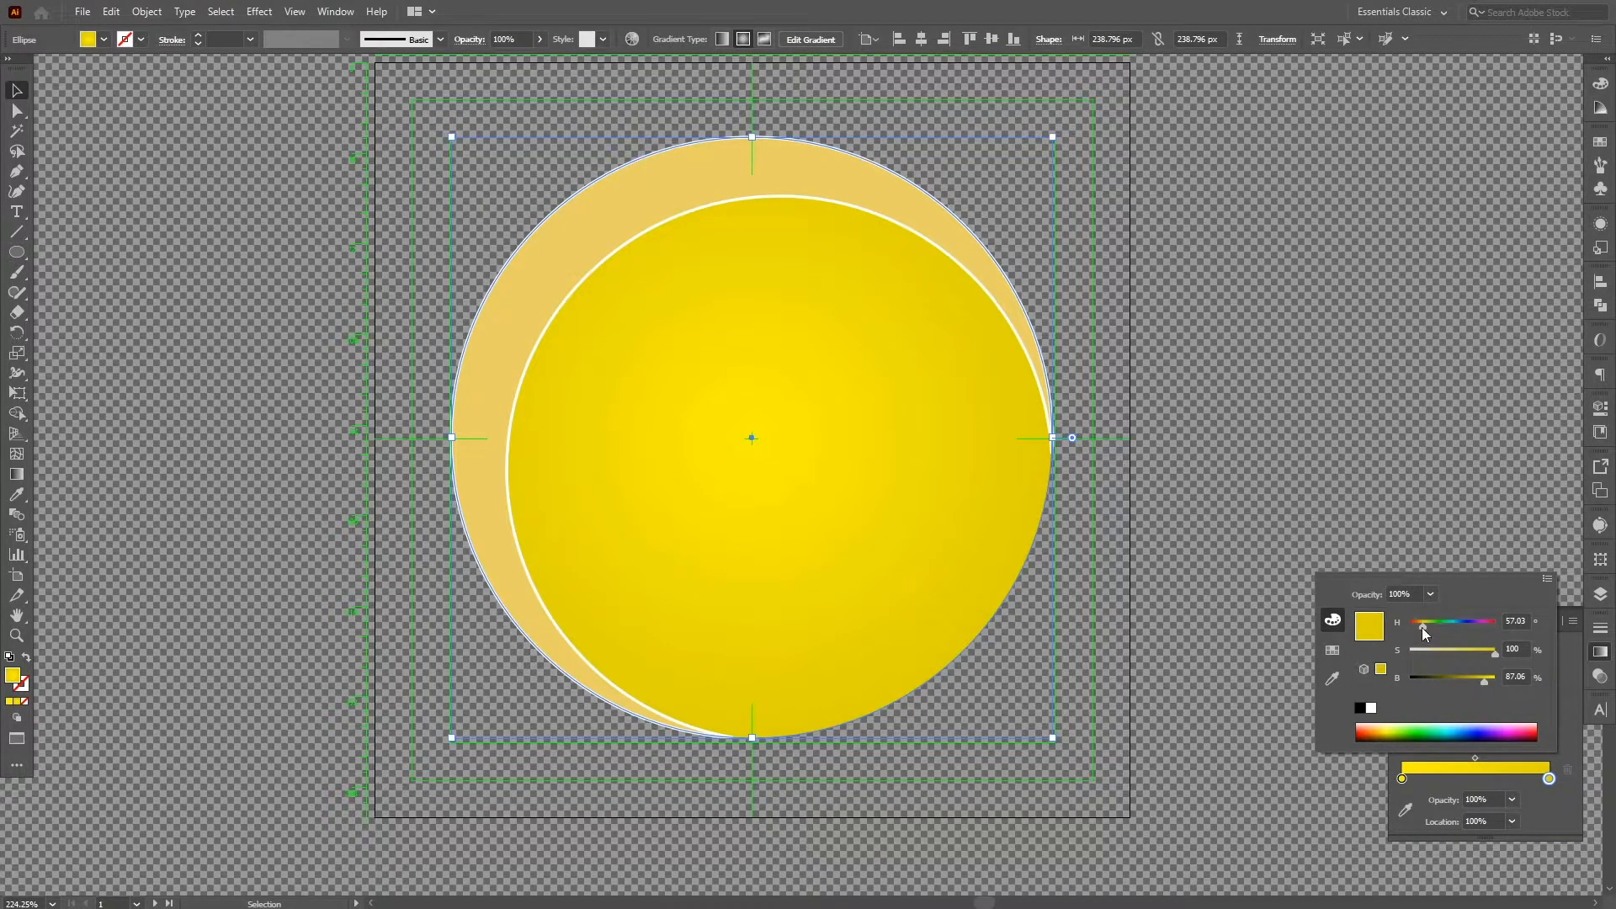
{"action": "left_click", "coordinate": [1421, 630]}
{"action": "left_click_drag", "start_coordinate": [1423, 631], "coordinate": [1419, 631]}
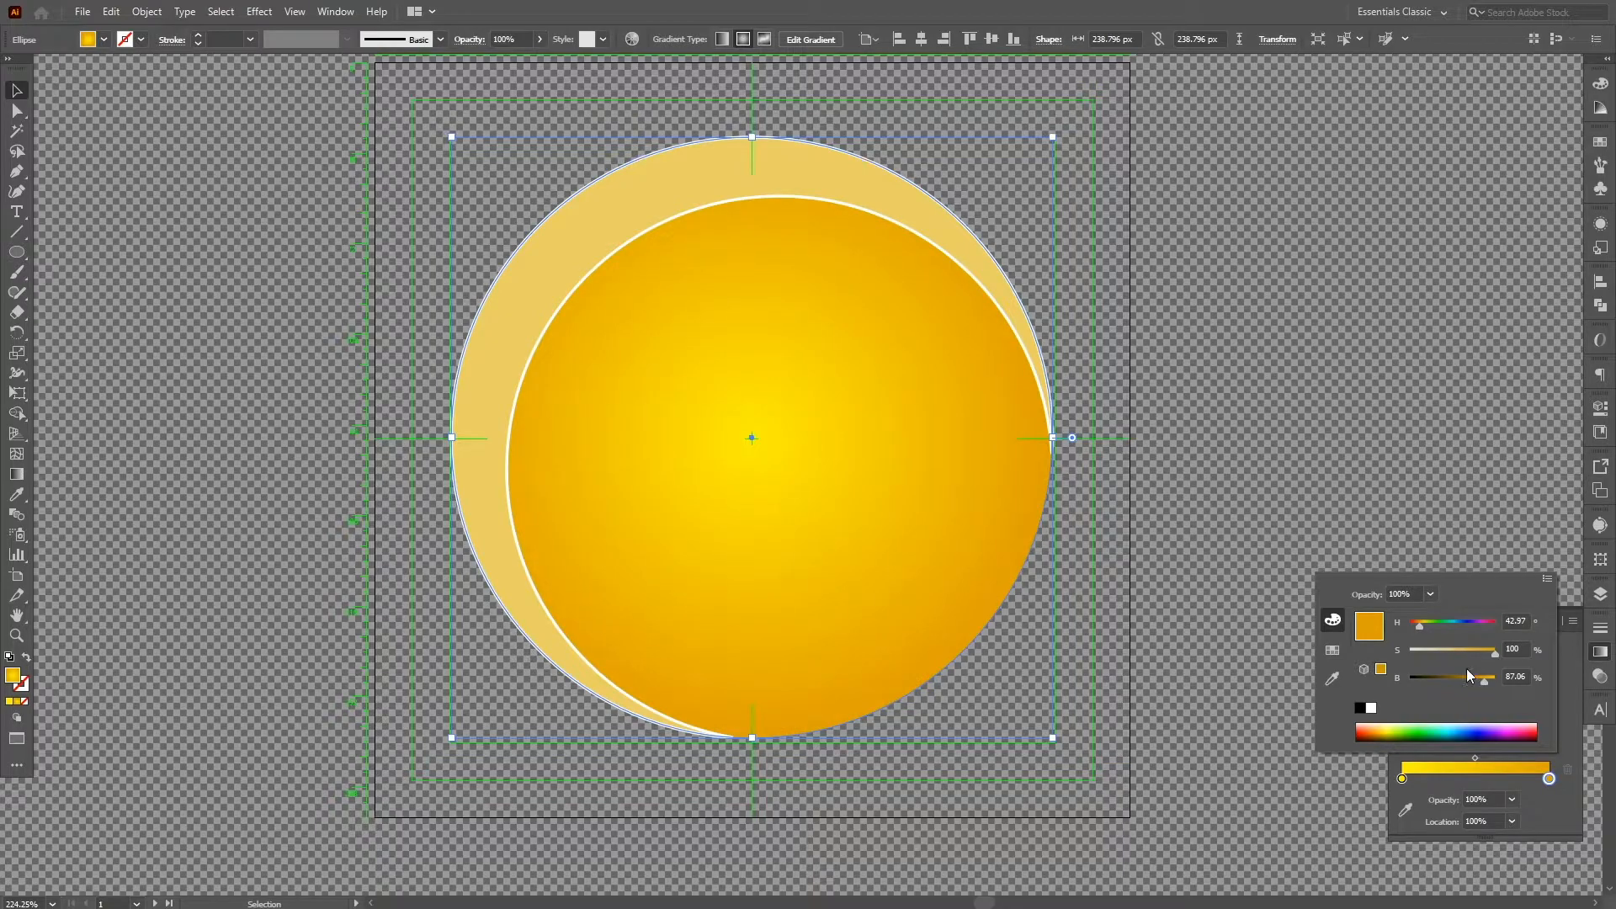
{"action": "left_click_drag", "start_coordinate": [1486, 687], "coordinate": [1482, 687]}
{"action": "left_click", "coordinate": [1565, 800]}
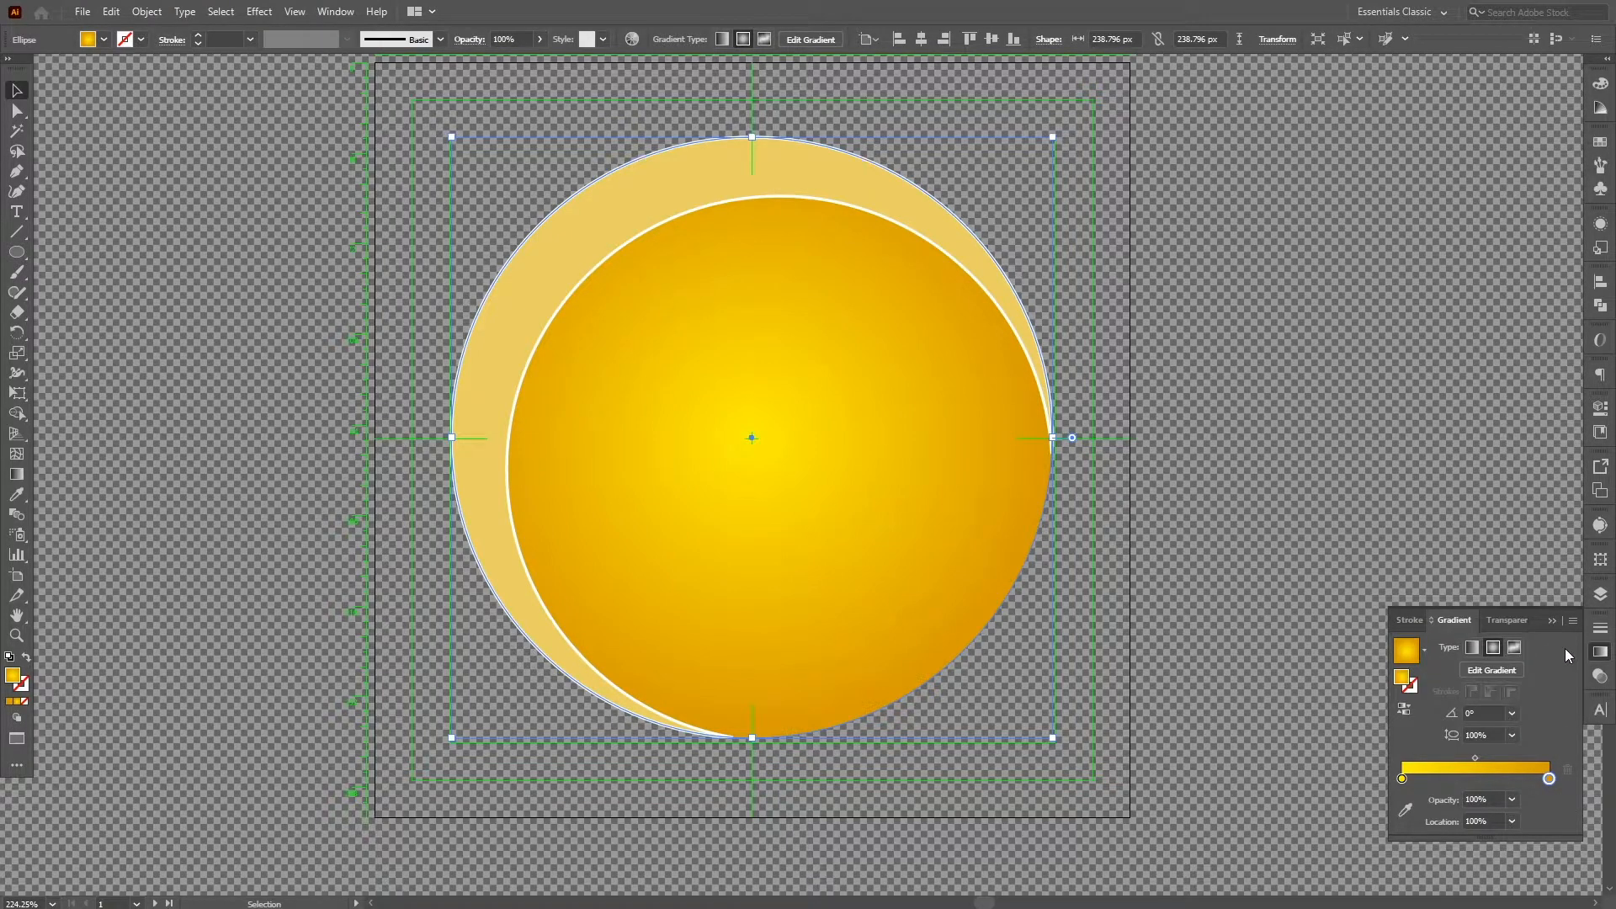
{"action": "left_click", "coordinate": [1552, 619]}
Place a copy of the crescent, turned the opposite way, along the circle's lower-right edge
{"action": "left_click", "coordinate": [548, 242]}
{"action": "key", "text": "a"}
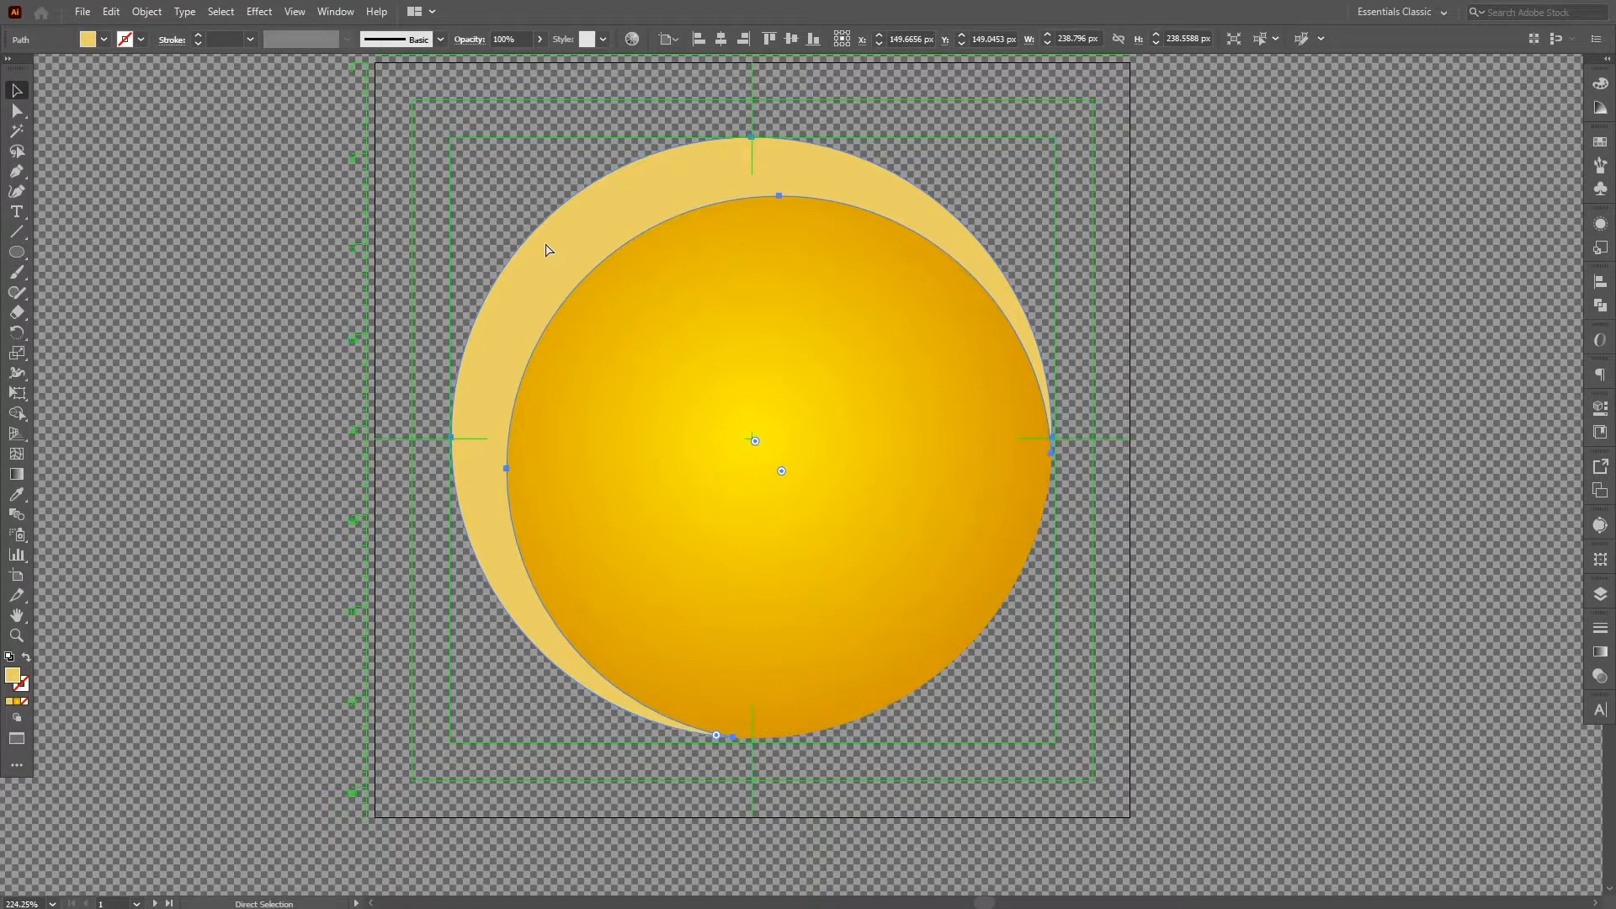
{"action": "key", "text": "v"}
{"action": "left_click_drag", "start_coordinate": [1056, 747], "coordinate": [282, 228]}
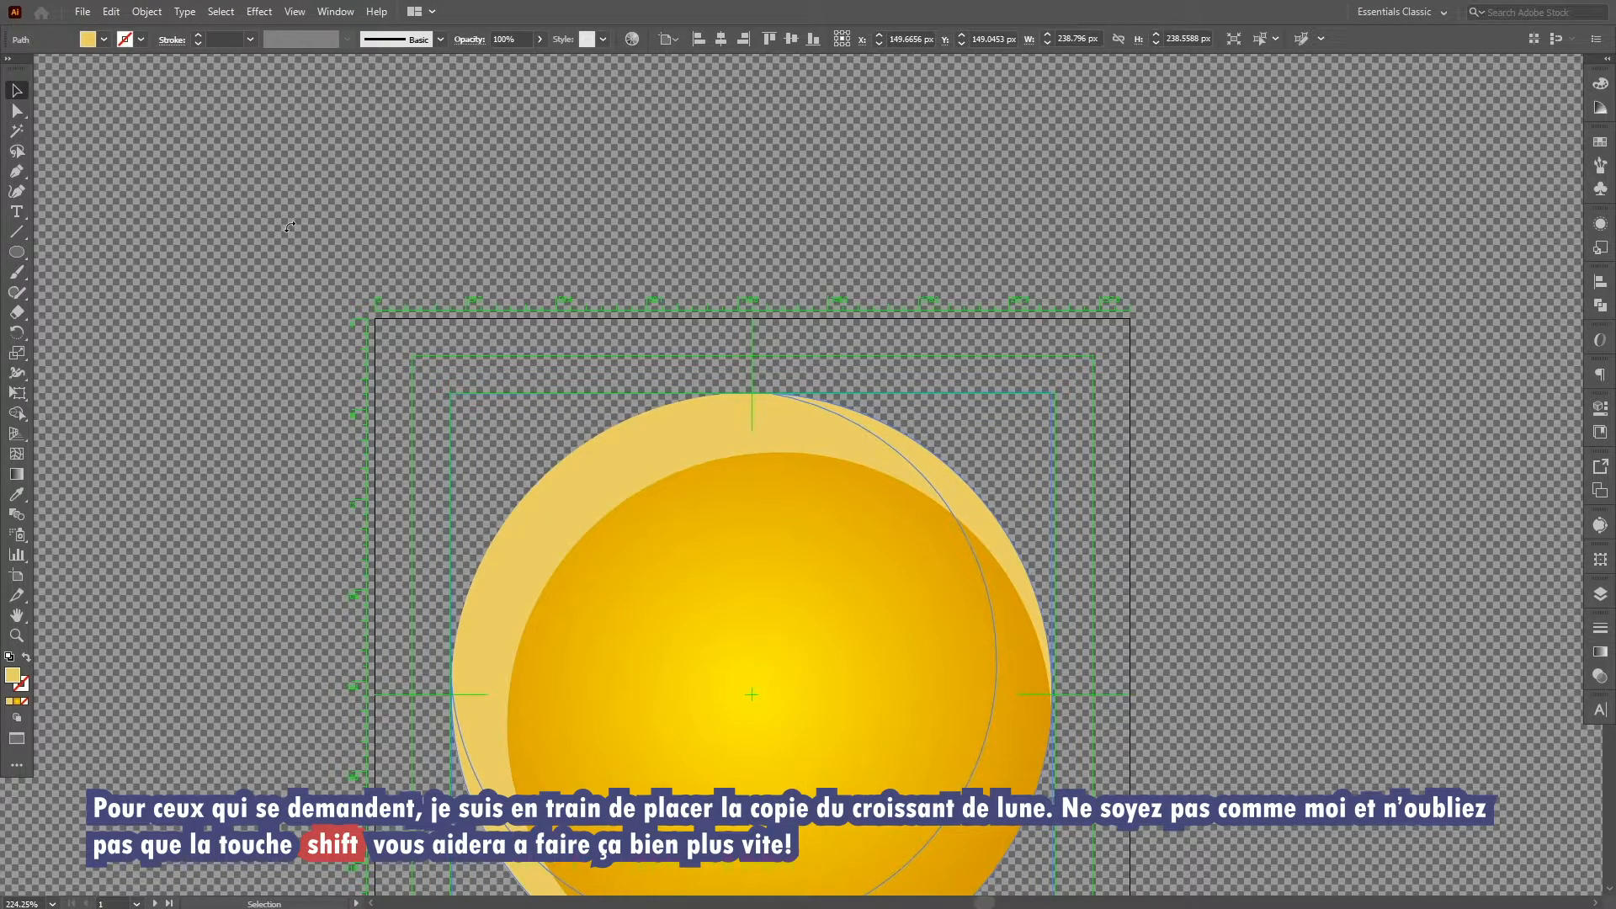
{"action": "left_click_drag", "start_coordinate": [290, 225], "coordinate": [289, 227]}
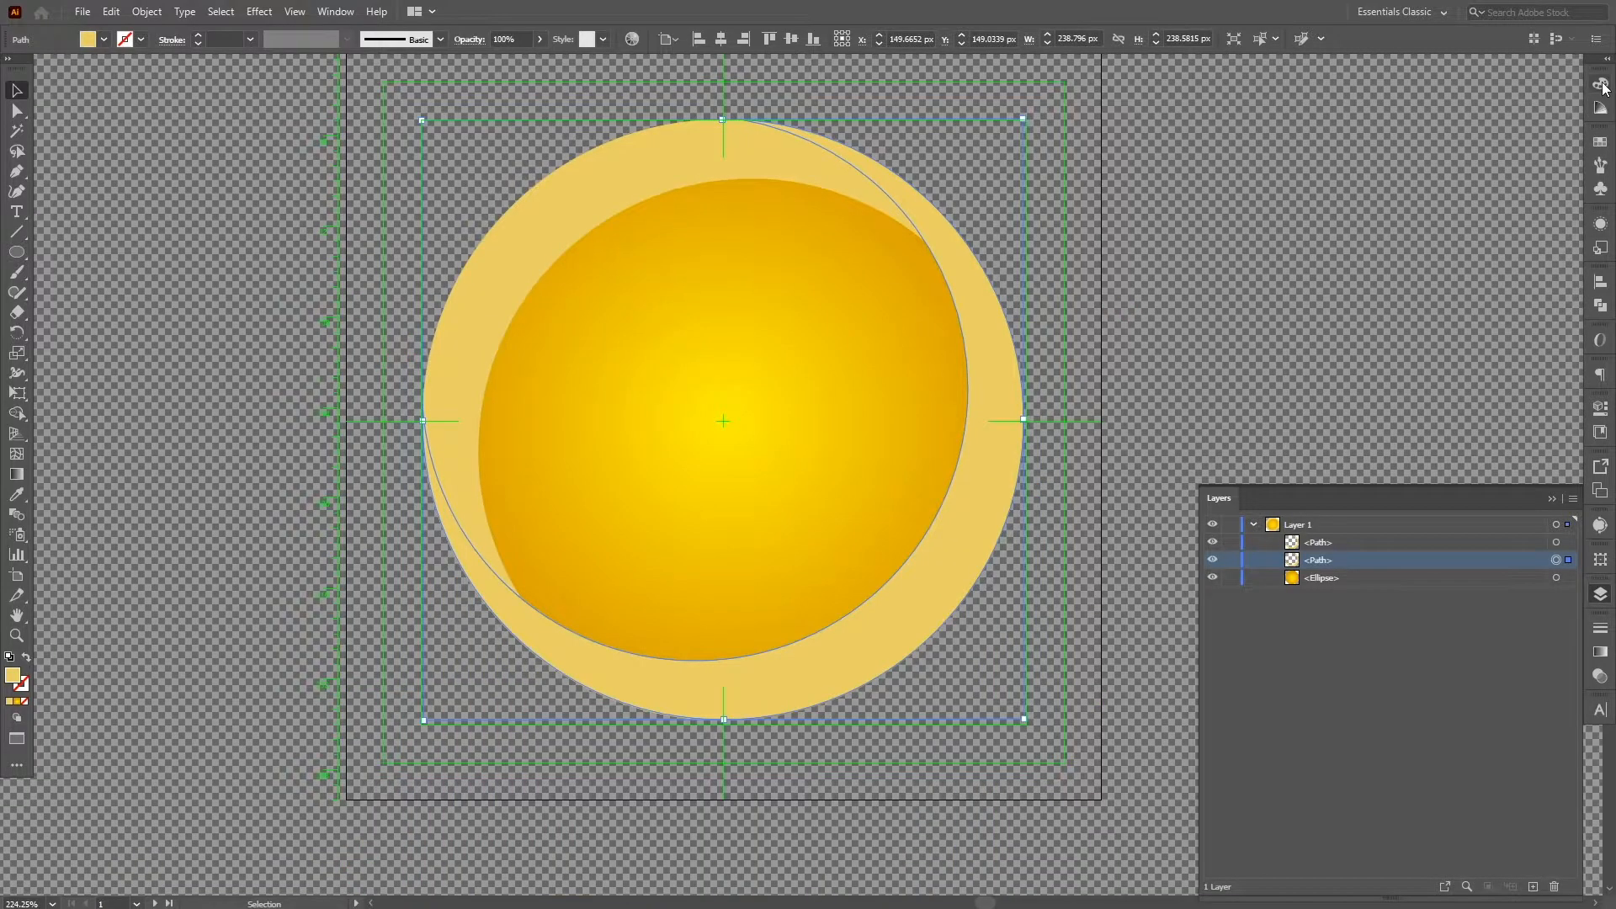
Recolour the lower-right crescent copy orange with HSB 30.14°, 100%, 85.1%, and deselect it
{"action": "left_click", "coordinate": [1596, 88]}
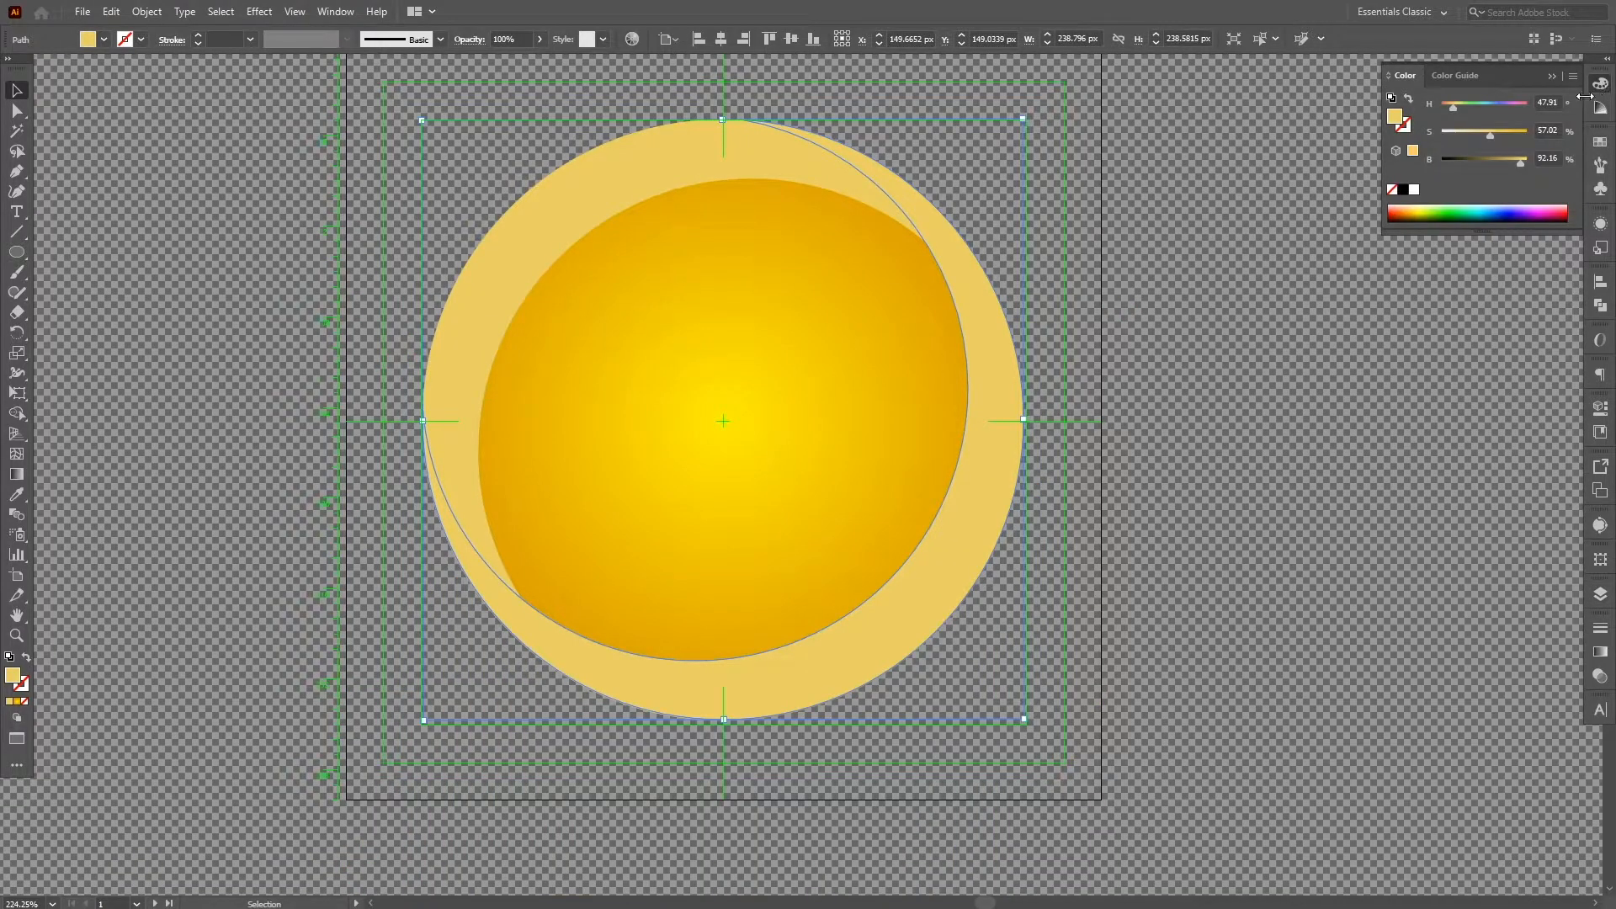
{"action": "left_click", "coordinate": [1449, 106]}
{"action": "left_click_drag", "start_coordinate": [1493, 136], "coordinate": [1527, 186]}
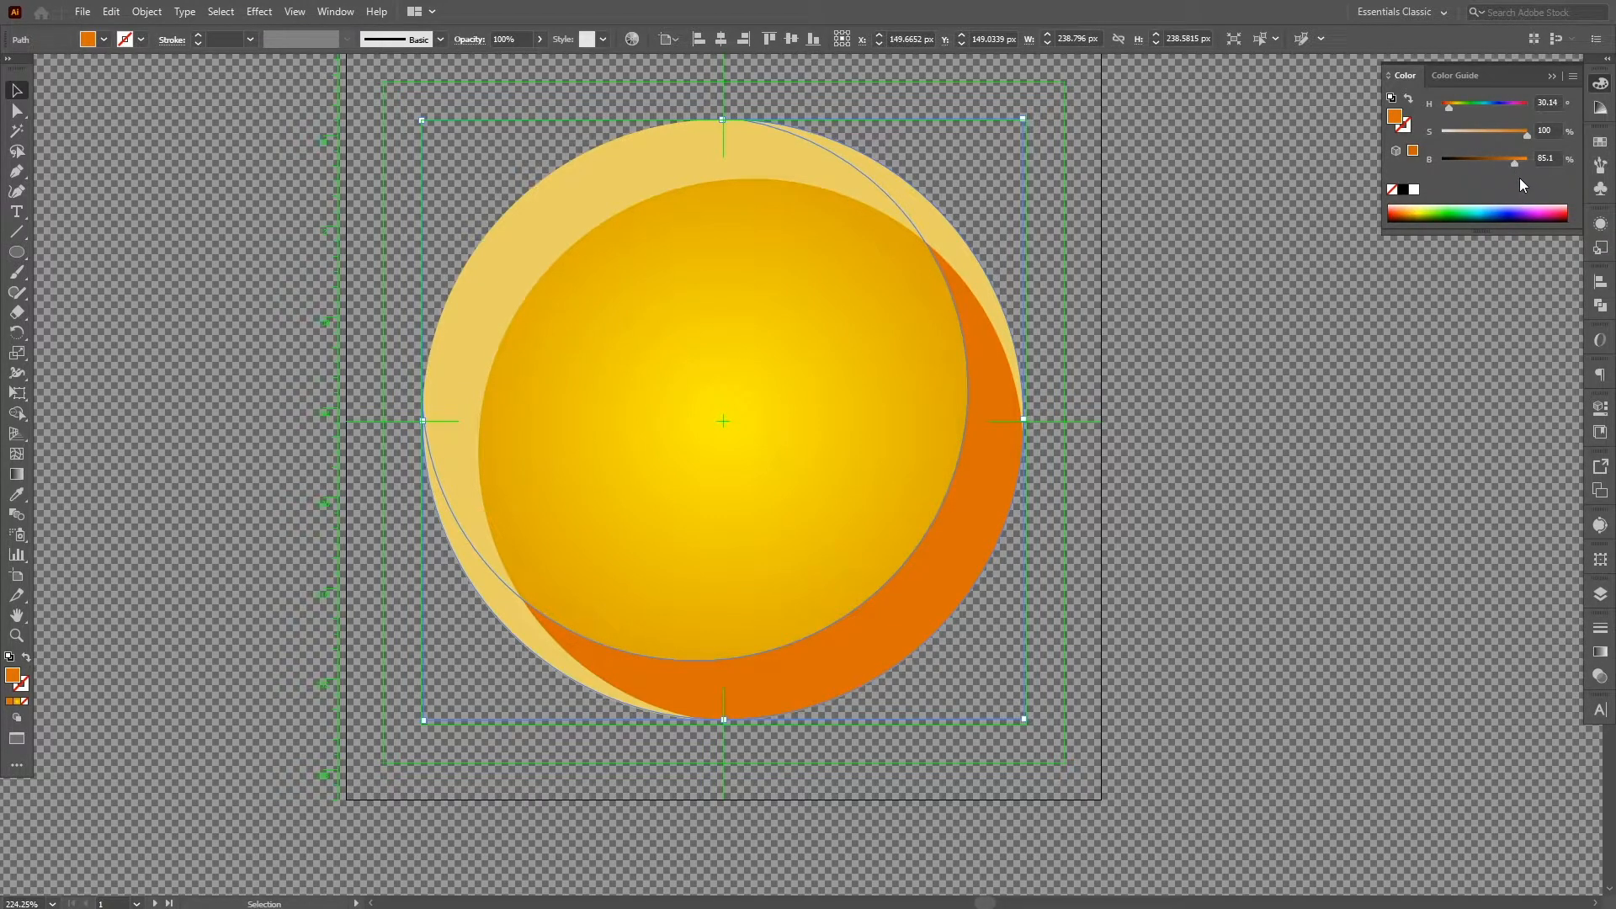
{"action": "left_click", "coordinate": [1552, 77]}
{"action": "left_click", "coordinate": [1336, 378]}
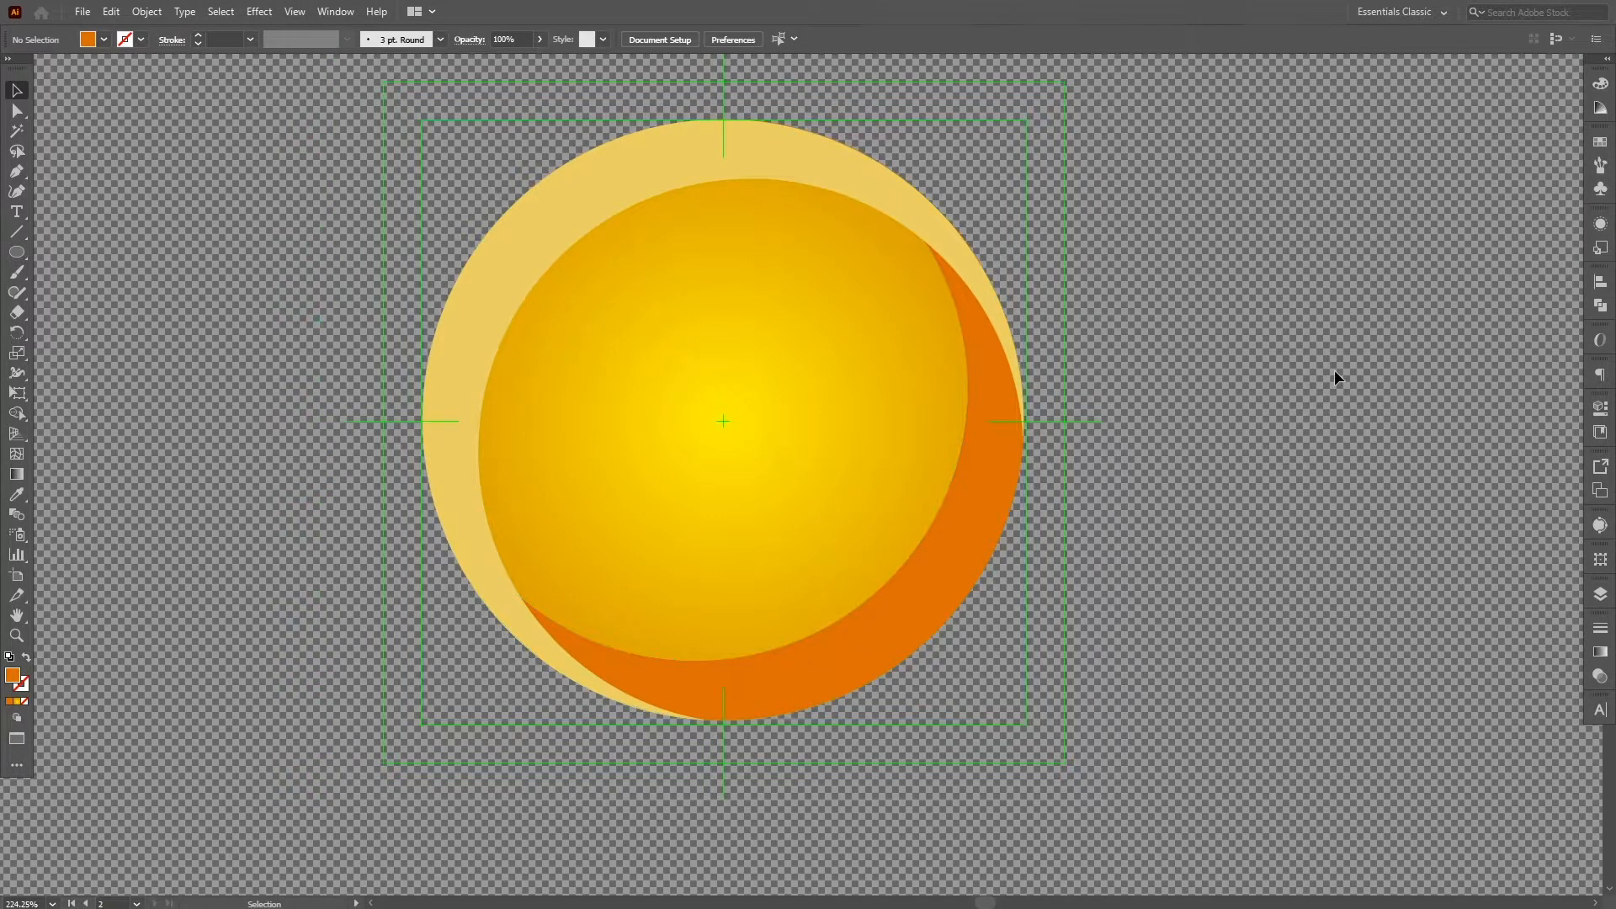
Draw a circle about 42 px wide near the top of the large circle and fill it with the yellow radial gradient
{"action": "left_click_drag", "start_coordinate": [24, 258], "coordinate": [87, 291]}
{"action": "left_click_drag", "start_coordinate": [677, 191], "coordinate": [730, 220]}
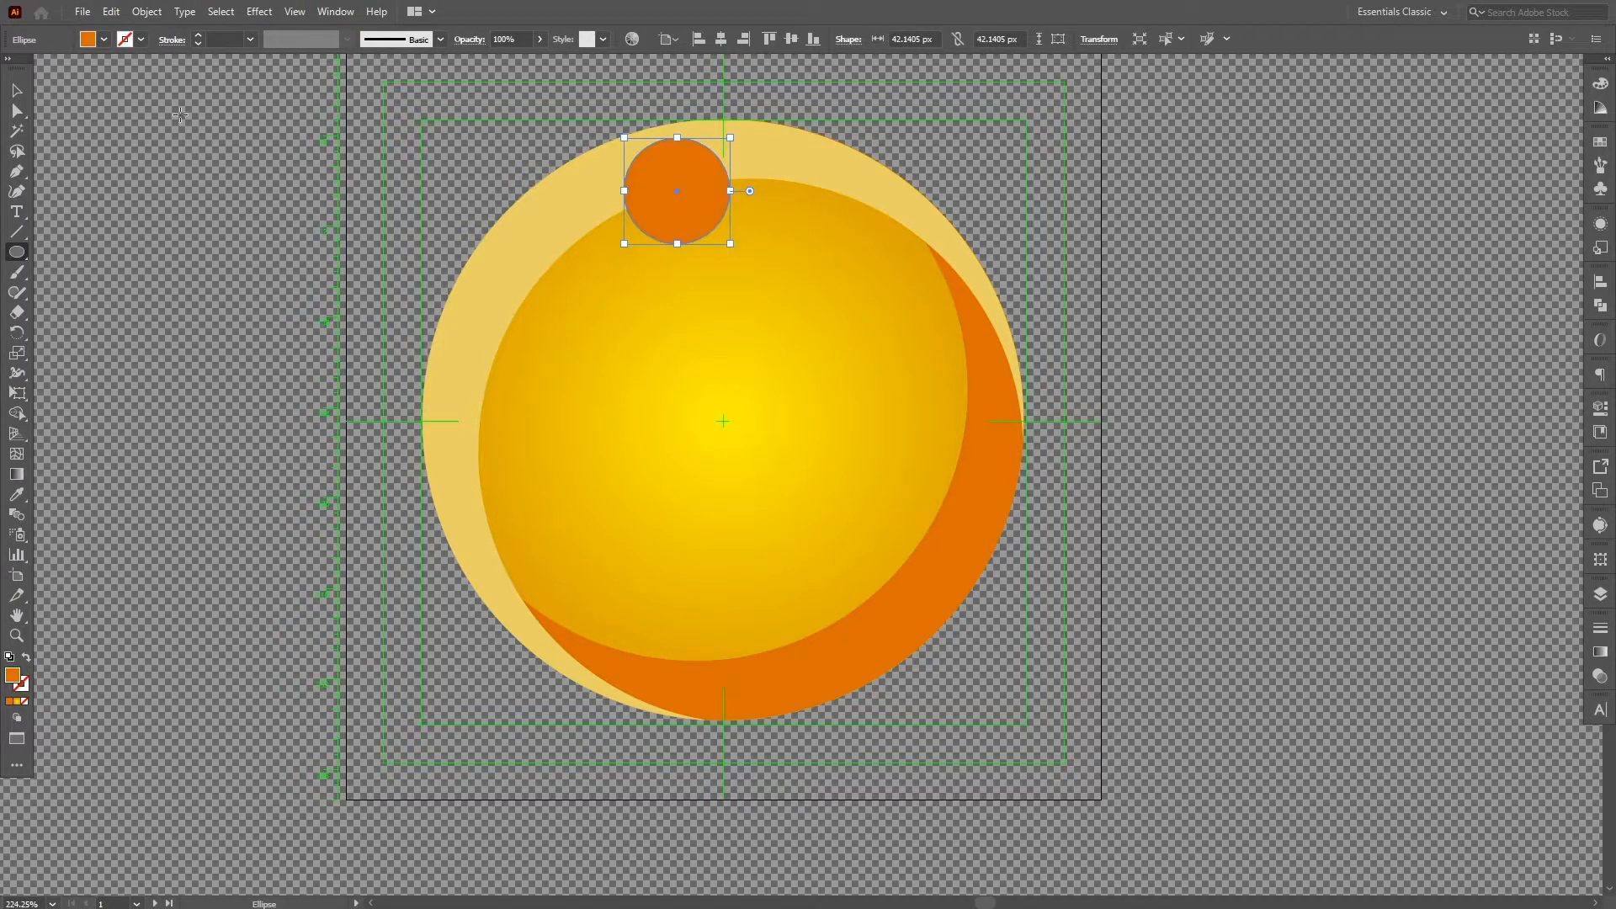
{"action": "left_click", "coordinate": [16, 701]}
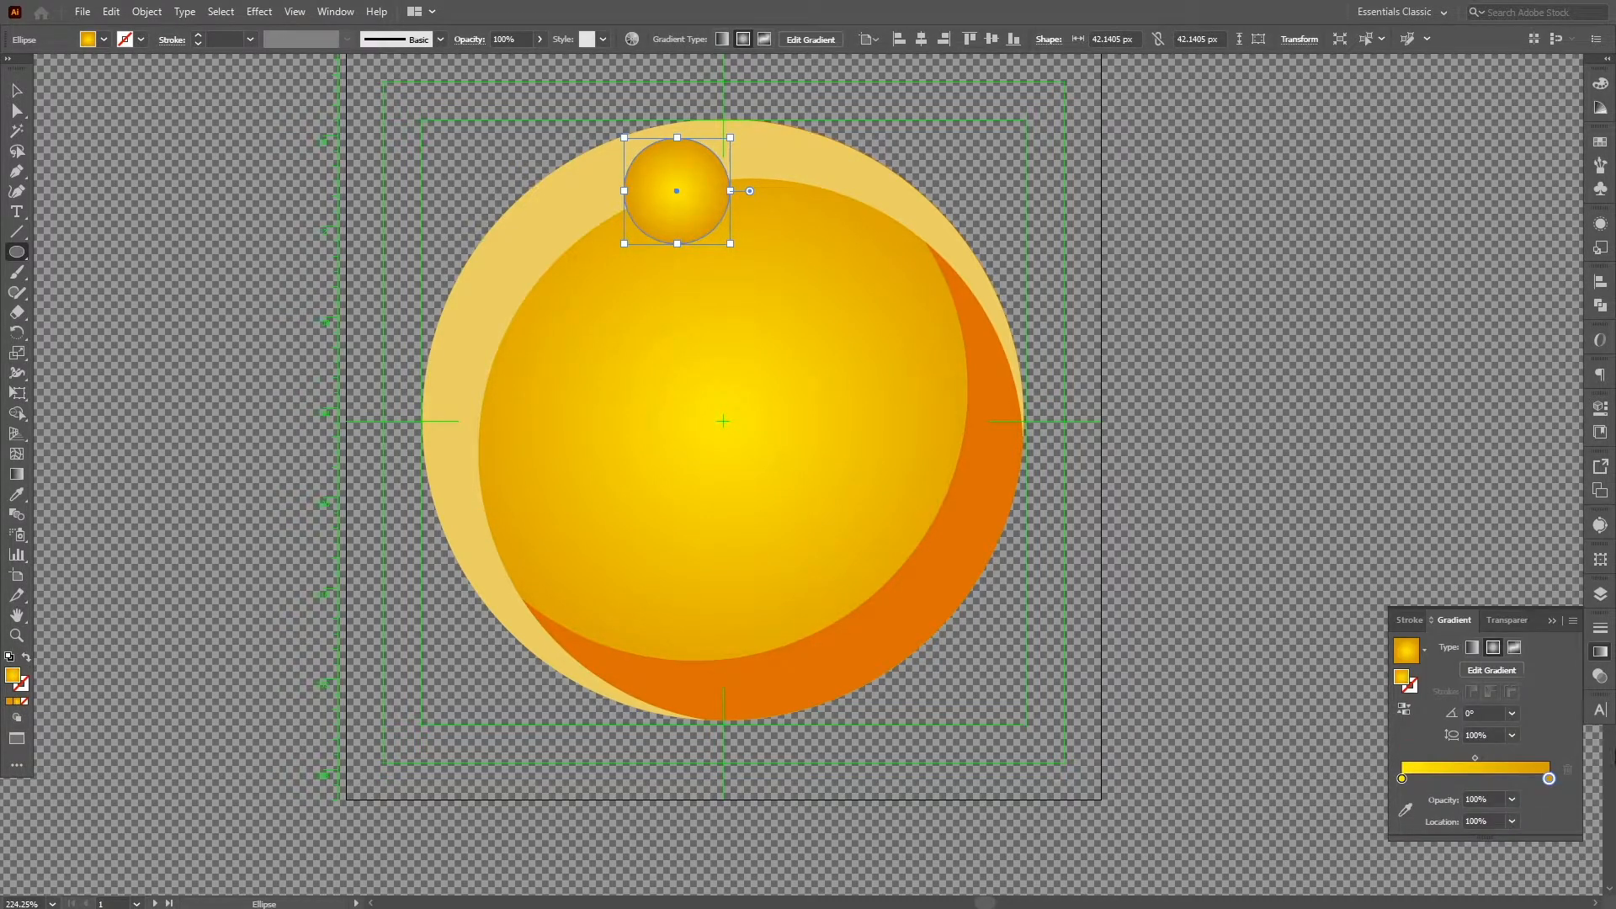
Change the small circle's centre gradient stop to white by setting its saturation to 0%
{"action": "left_click", "coordinate": [1401, 779]}
{"action": "double_click", "coordinate": [1402, 780]}
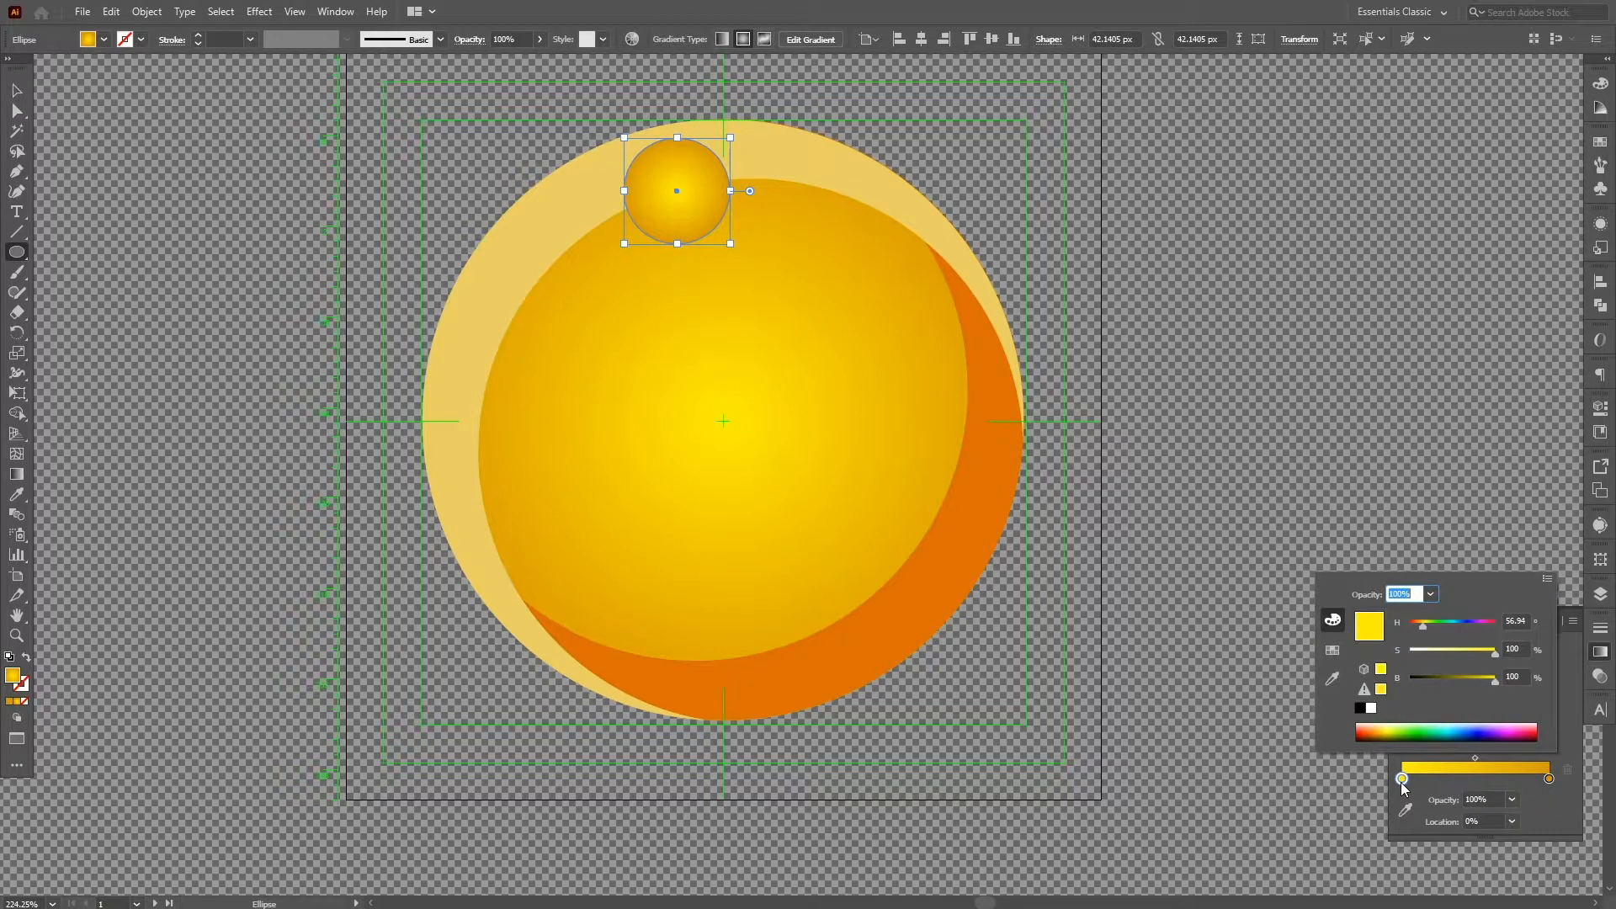
{"action": "left_click_drag", "start_coordinate": [1447, 650], "coordinate": [1410, 650]}
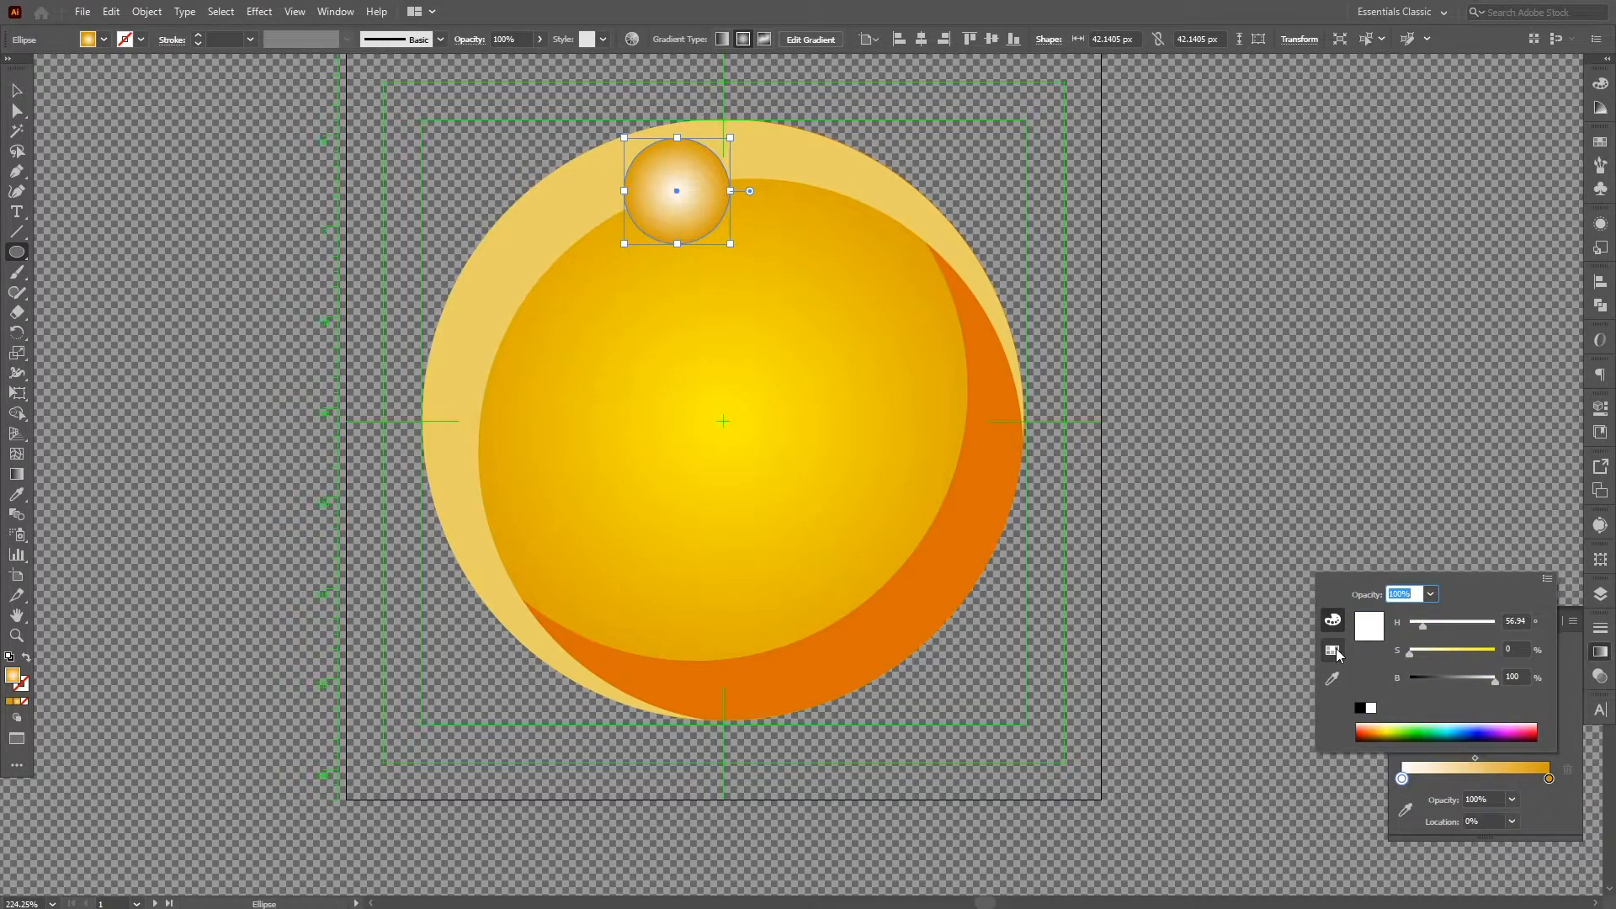
Set the small circle's outer gradient stop to a brighter yellow with HSB 52.91°, 100%, 92.94%
{"action": "left_click", "coordinate": [1545, 791]}
{"action": "left_click", "coordinate": [1548, 778]}
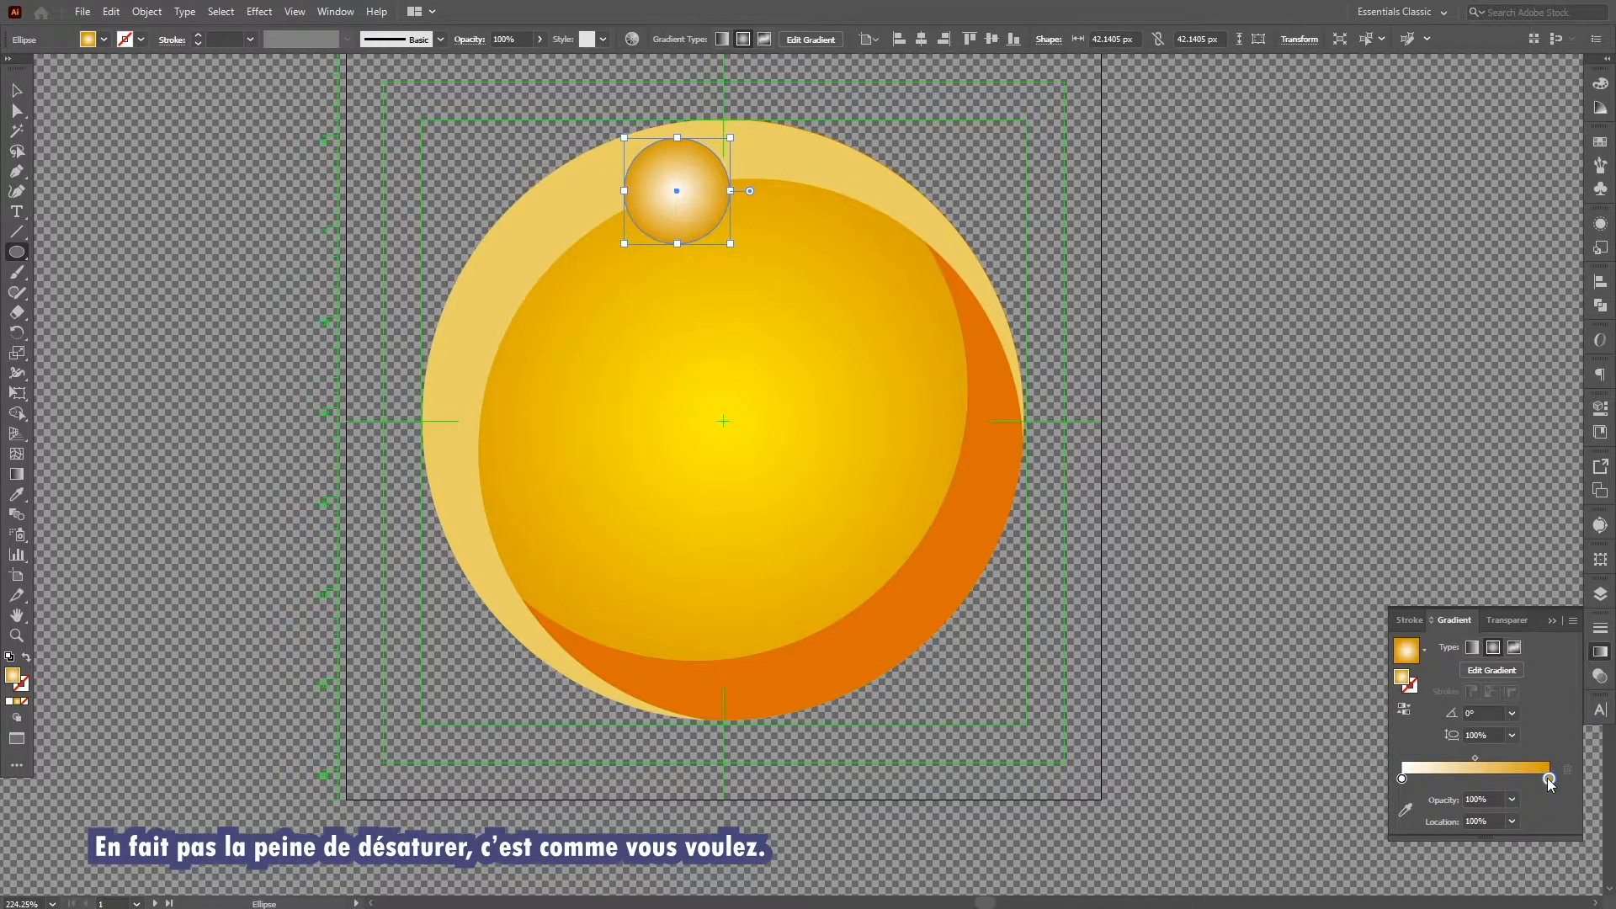
{"action": "double_click", "coordinate": [1549, 778]}
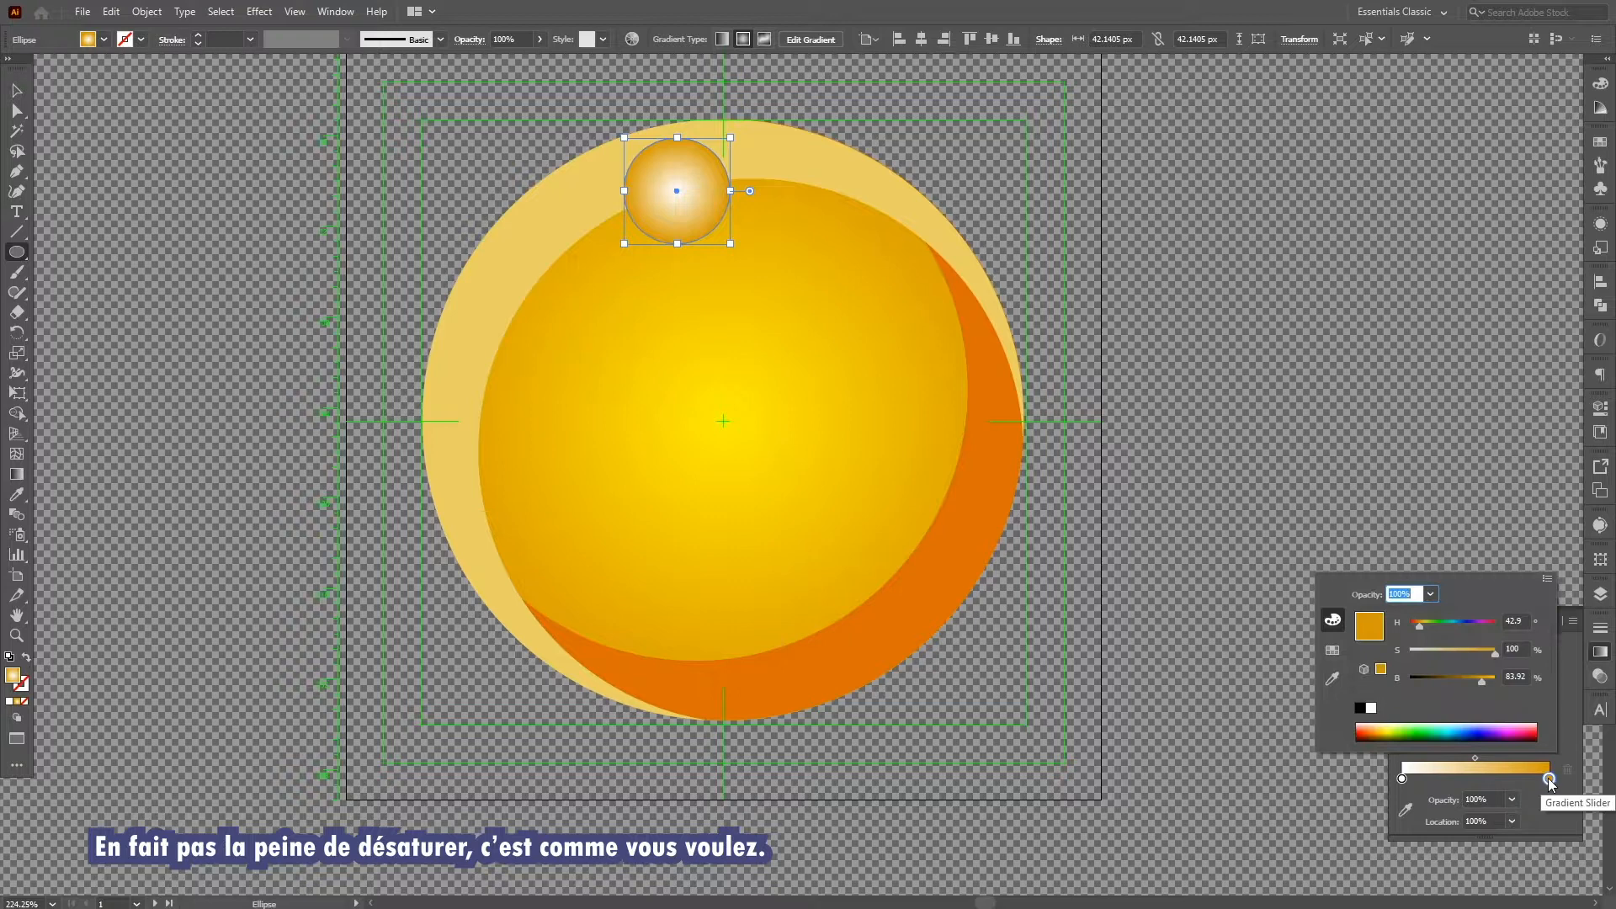
{"action": "left_click", "coordinate": [1422, 627]}
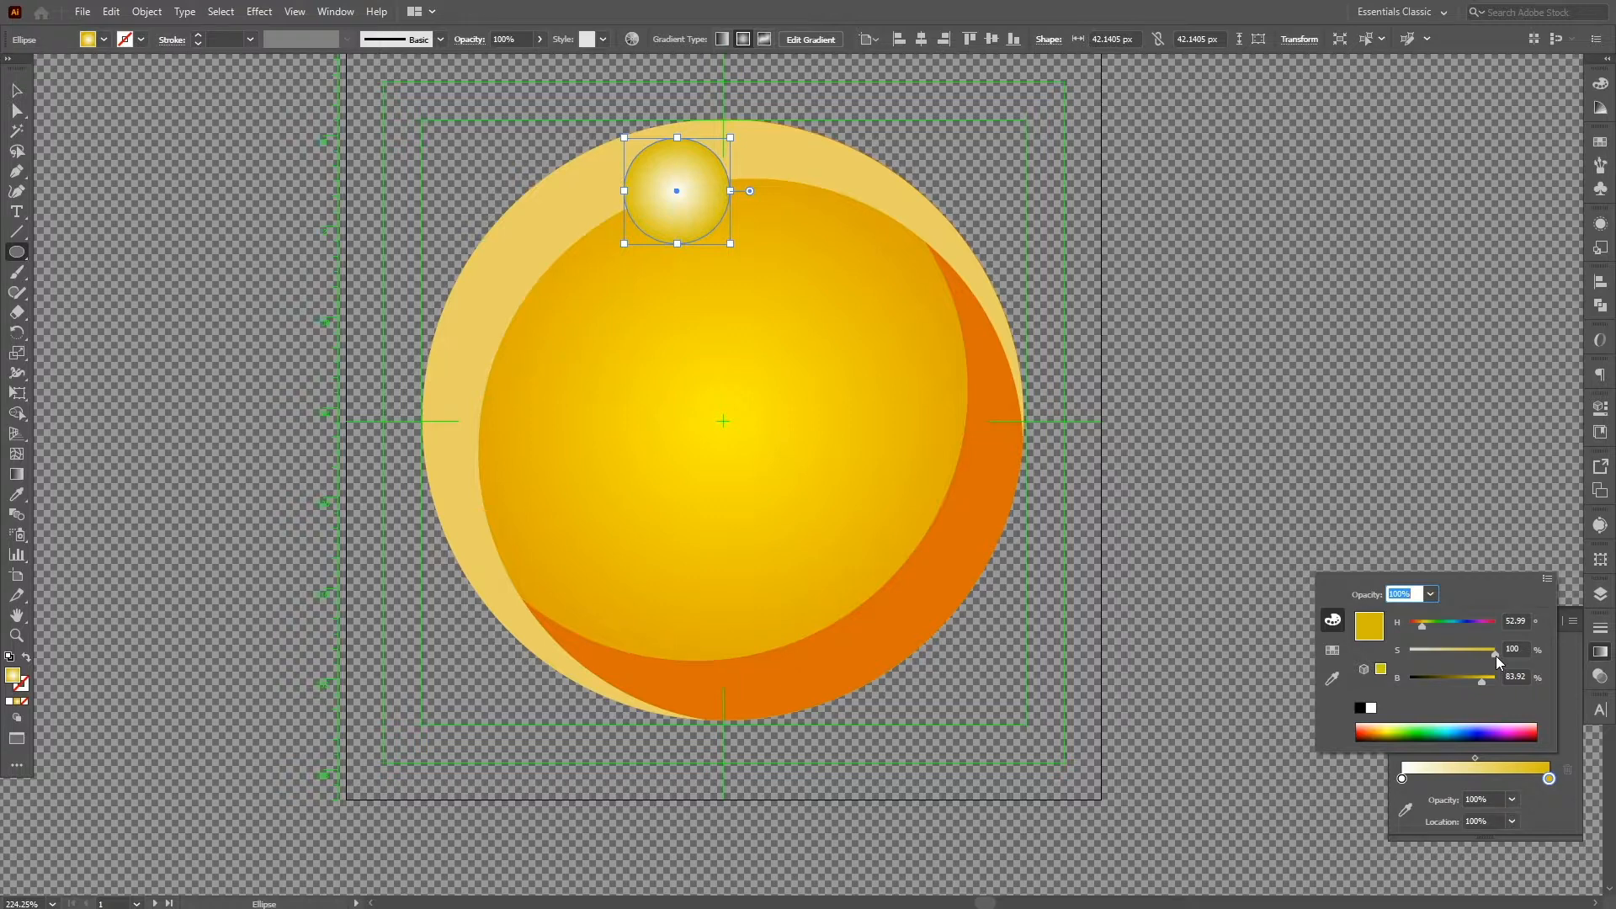
{"action": "left_click_drag", "start_coordinate": [1481, 680], "coordinate": [1487, 688]}
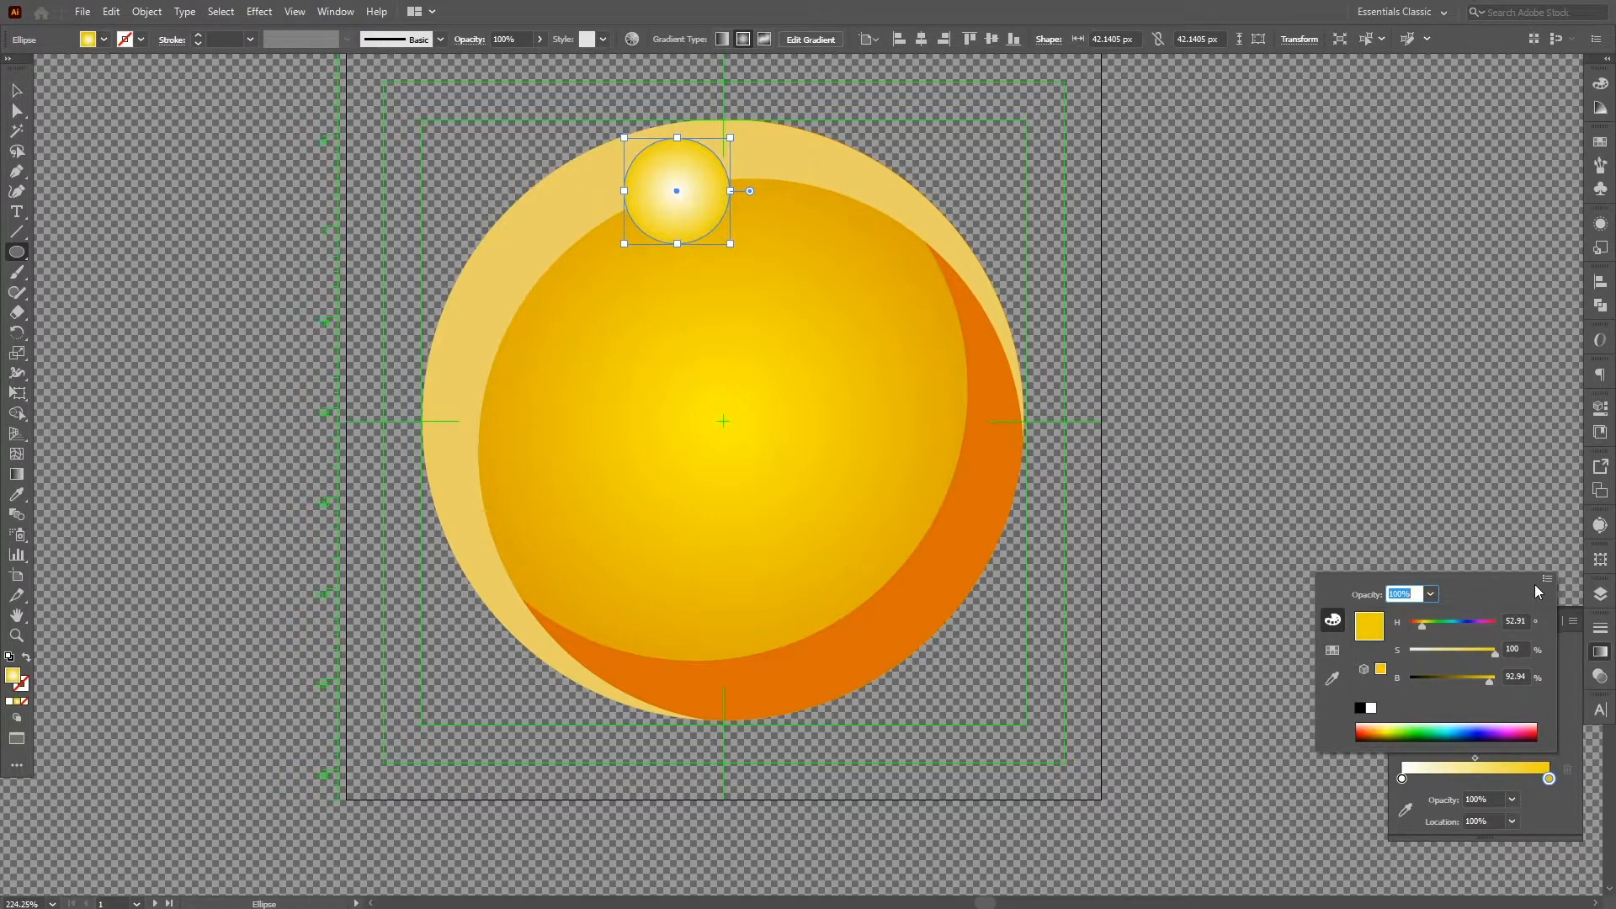
{"action": "left_click", "coordinate": [1554, 823]}
Shift the midpoint of the small circle's white-to-yellow gradient to about 74% and deselect the circle
{"action": "left_click_drag", "start_coordinate": [1479, 756], "coordinate": [1513, 754]}
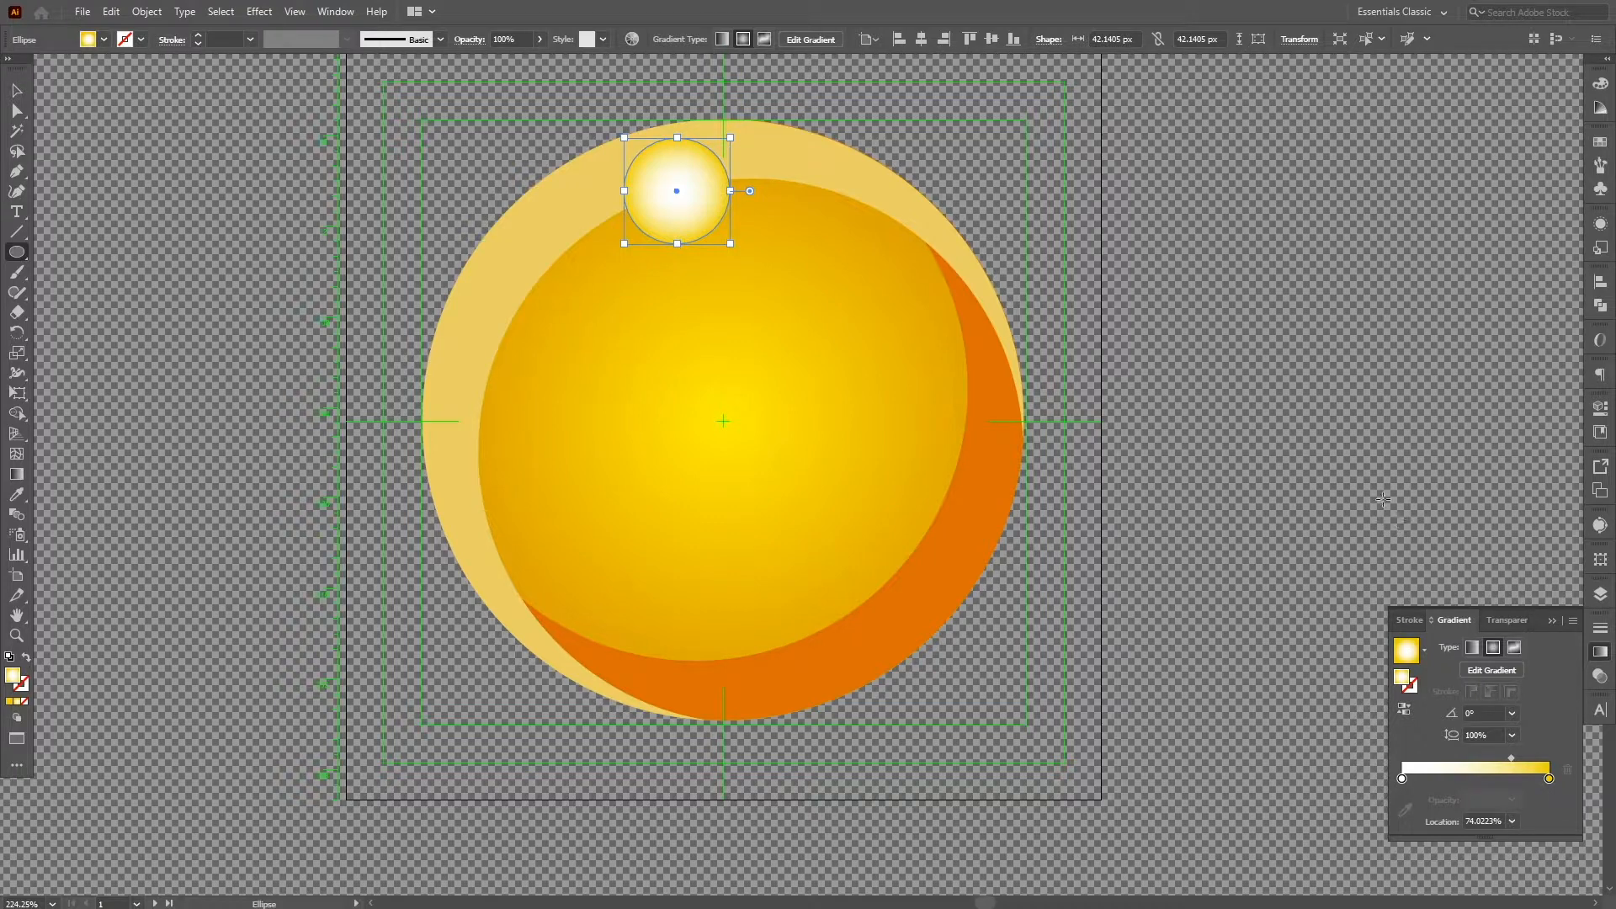
{"action": "key", "text": "v"}
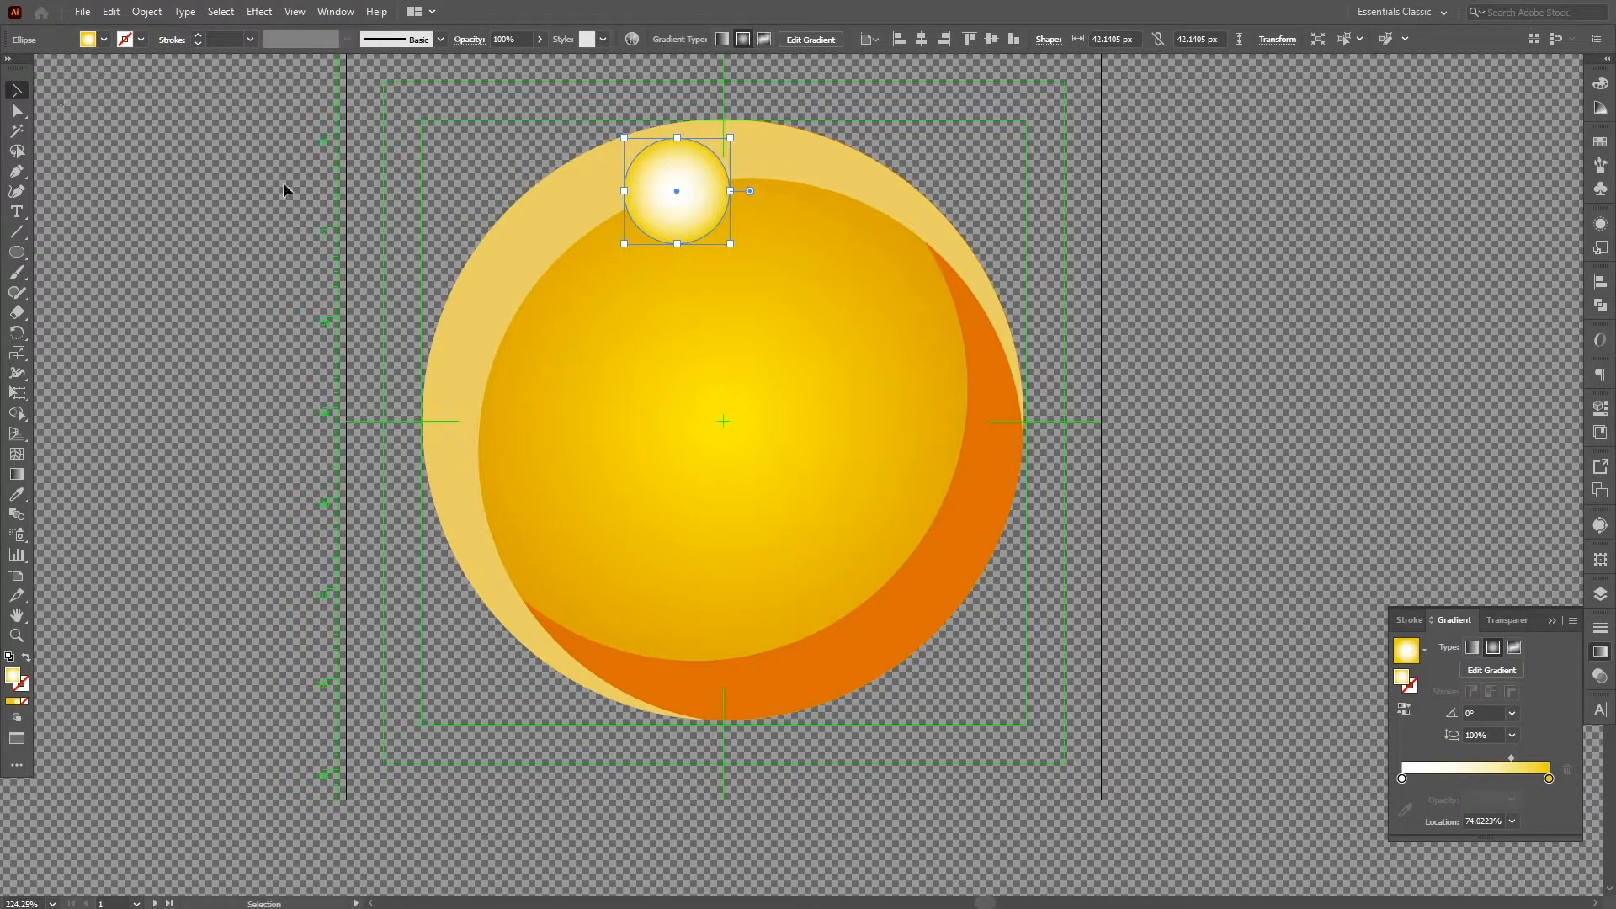
{"action": "left_click", "coordinate": [1242, 298]}
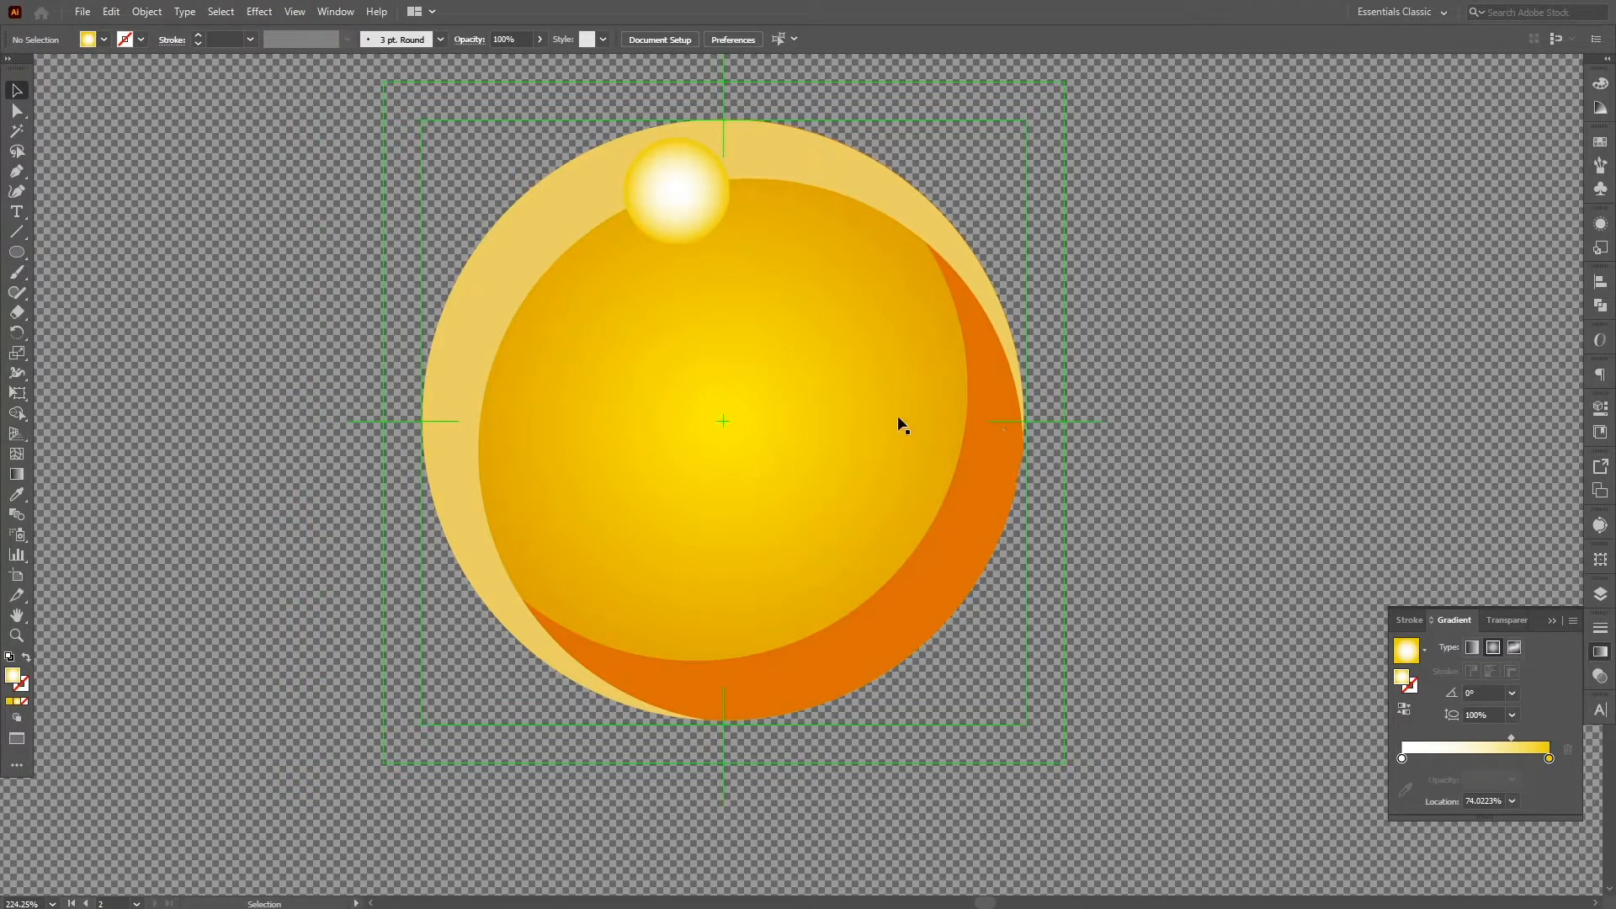
Apply a Gaussian Blur with a radius of about 5 pixels to the small white highlight circle and deselect it
{"action": "left_click", "coordinate": [676, 202]}
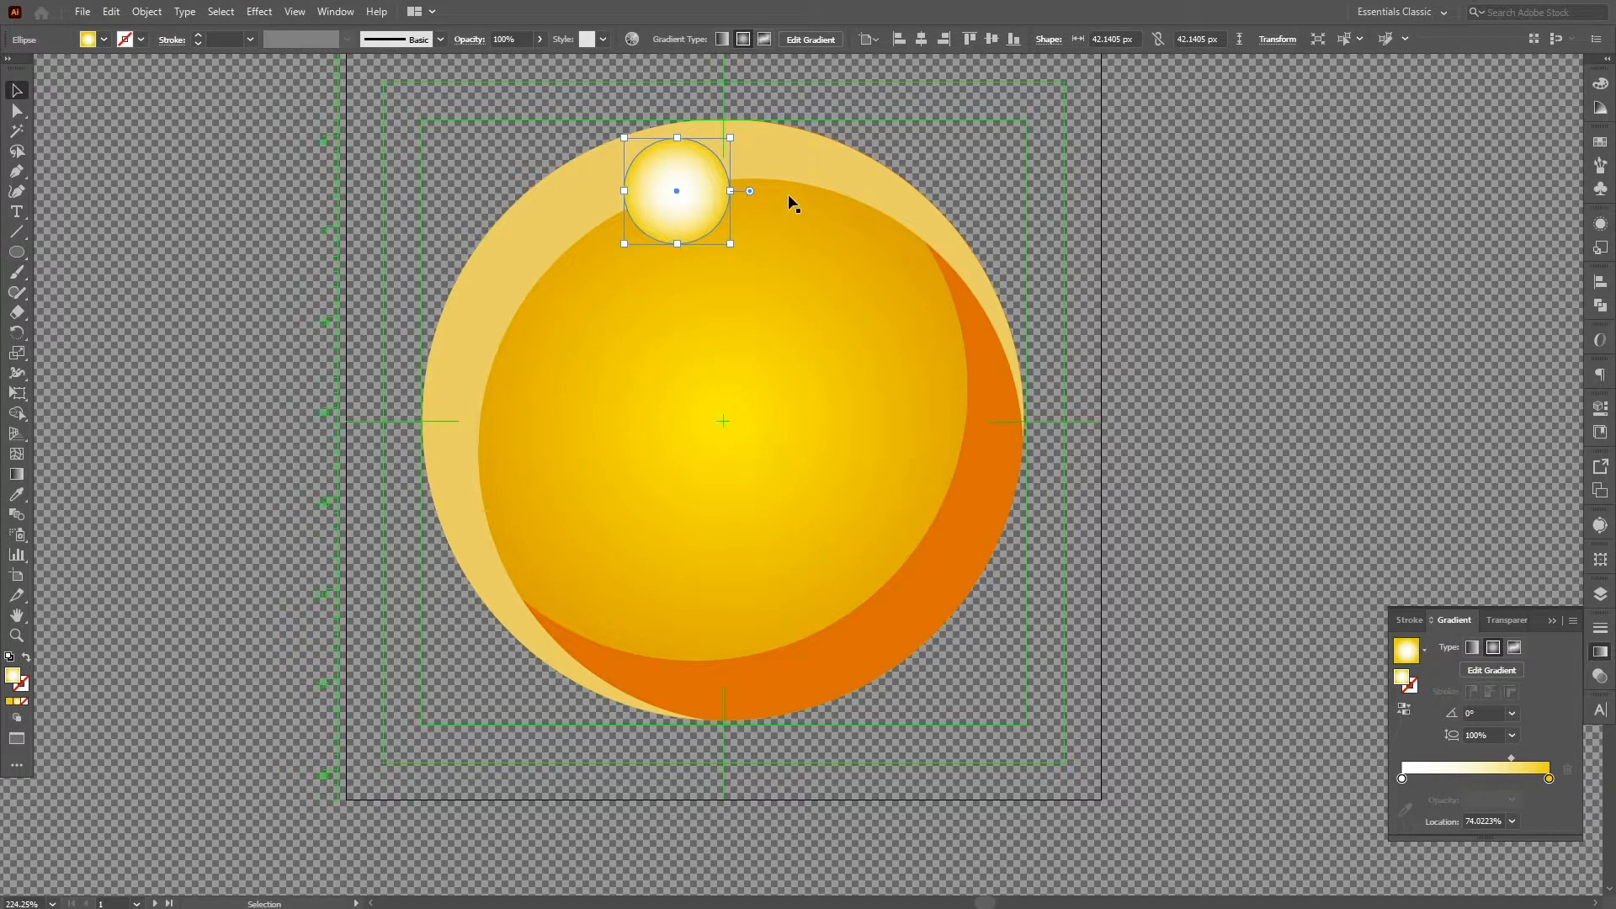
{"action": "left_click", "coordinate": [341, 12]}
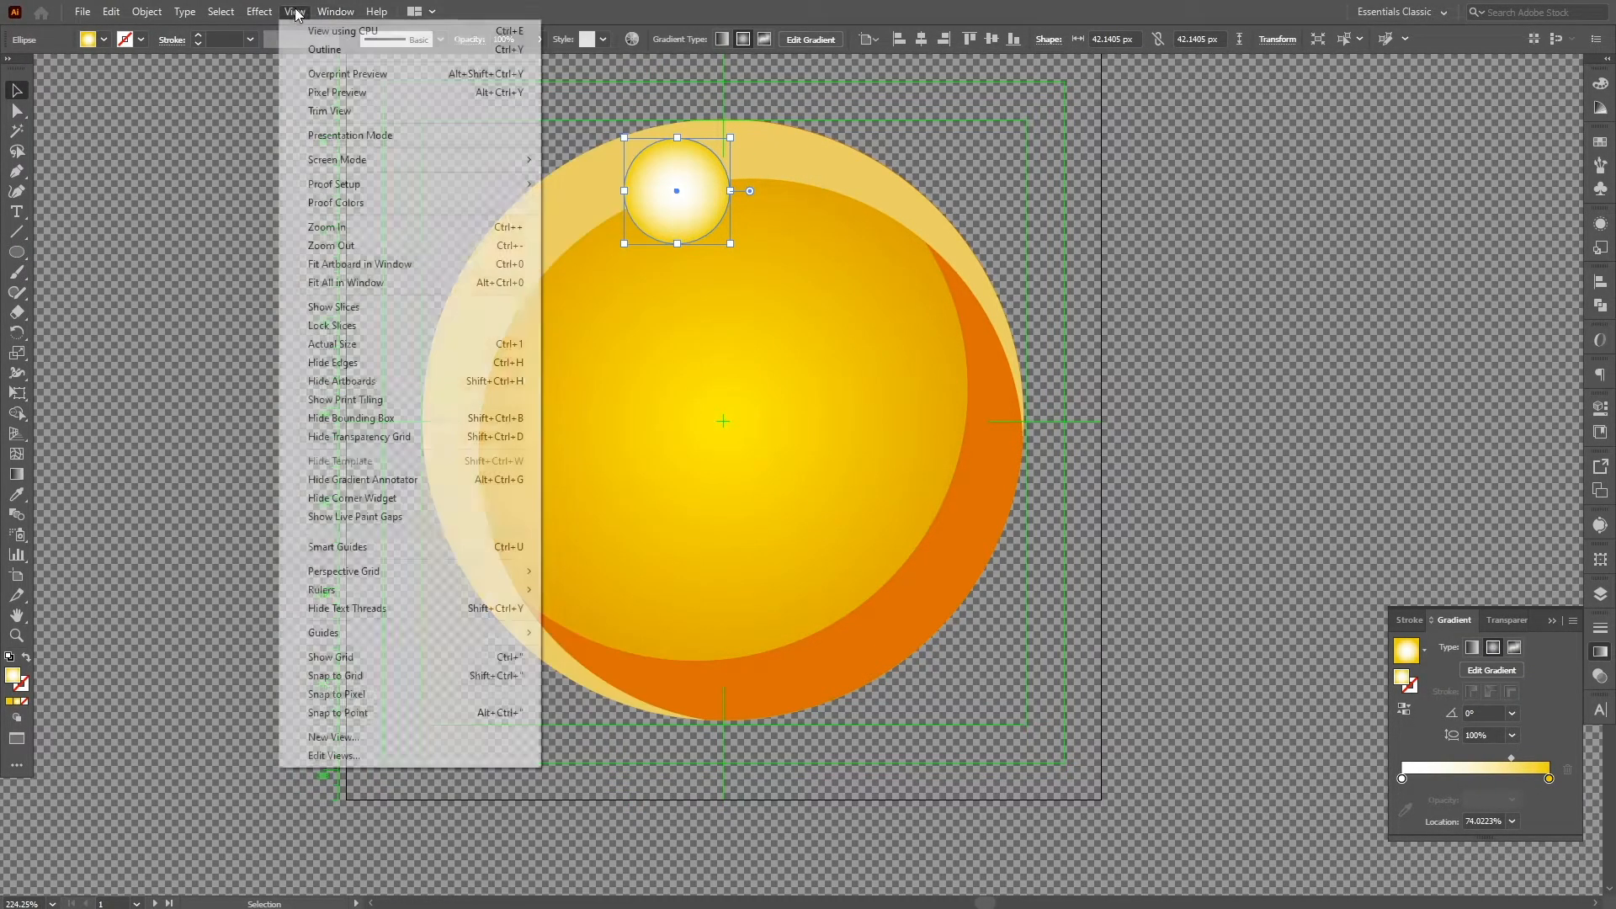
{"action": "mouse_move", "coordinate": [259, 12]}
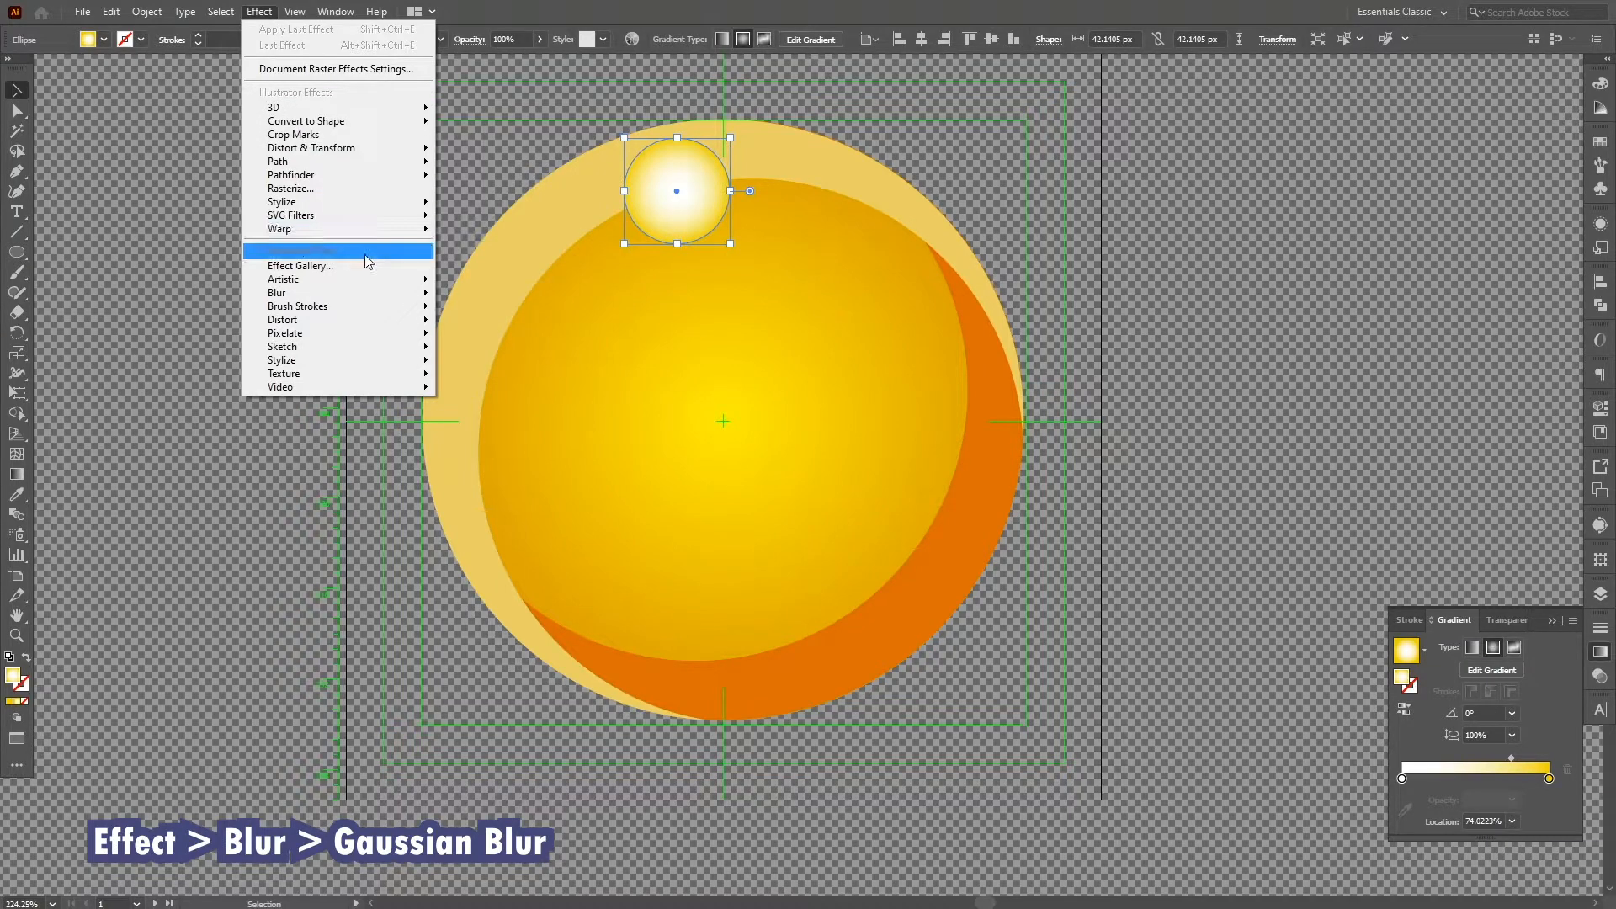
{"action": "mouse_move", "coordinate": [407, 293]}
{"action": "left_click", "coordinate": [457, 300]}
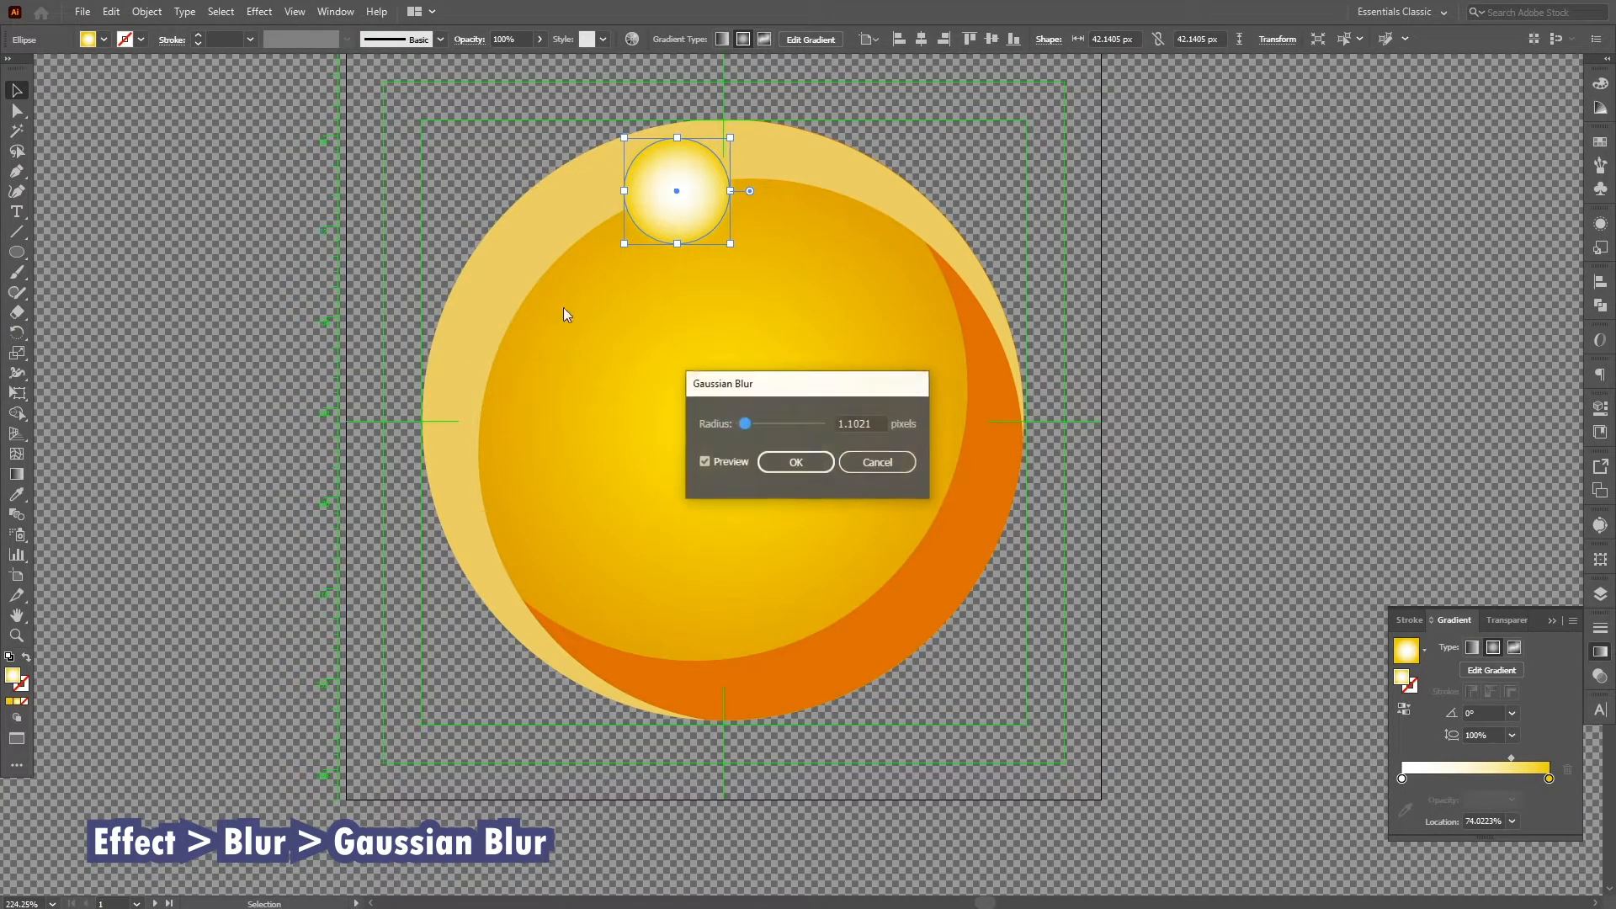
{"action": "left_click_drag", "start_coordinate": [808, 387], "coordinate": [1143, 321]}
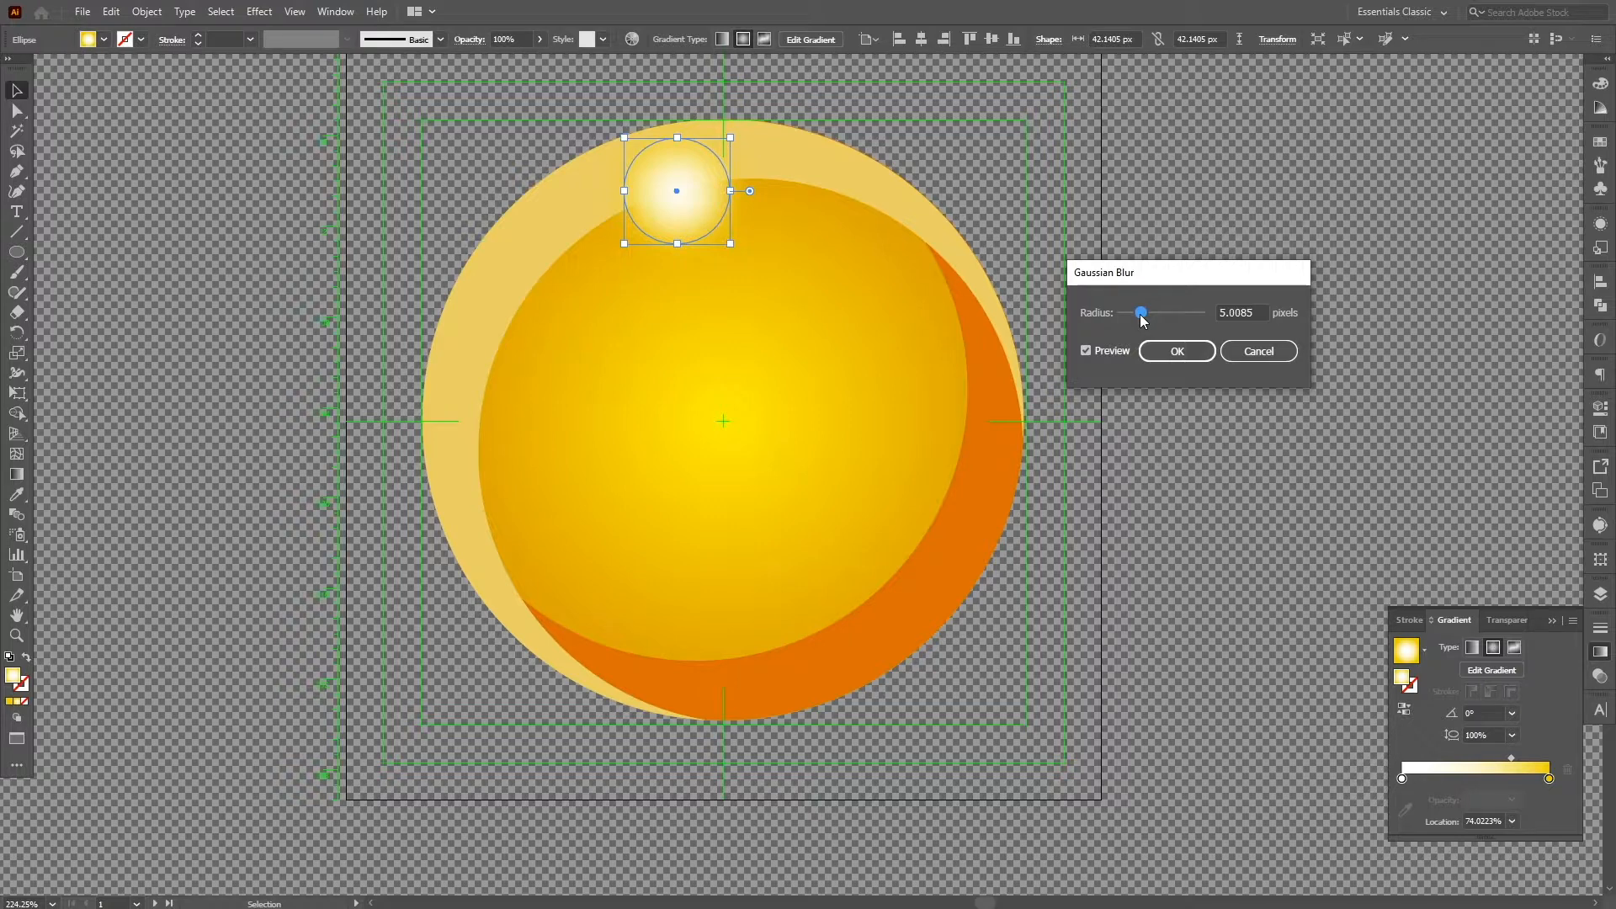
{"action": "left_click", "coordinate": [1179, 351]}
{"action": "left_click", "coordinate": [1222, 327]}
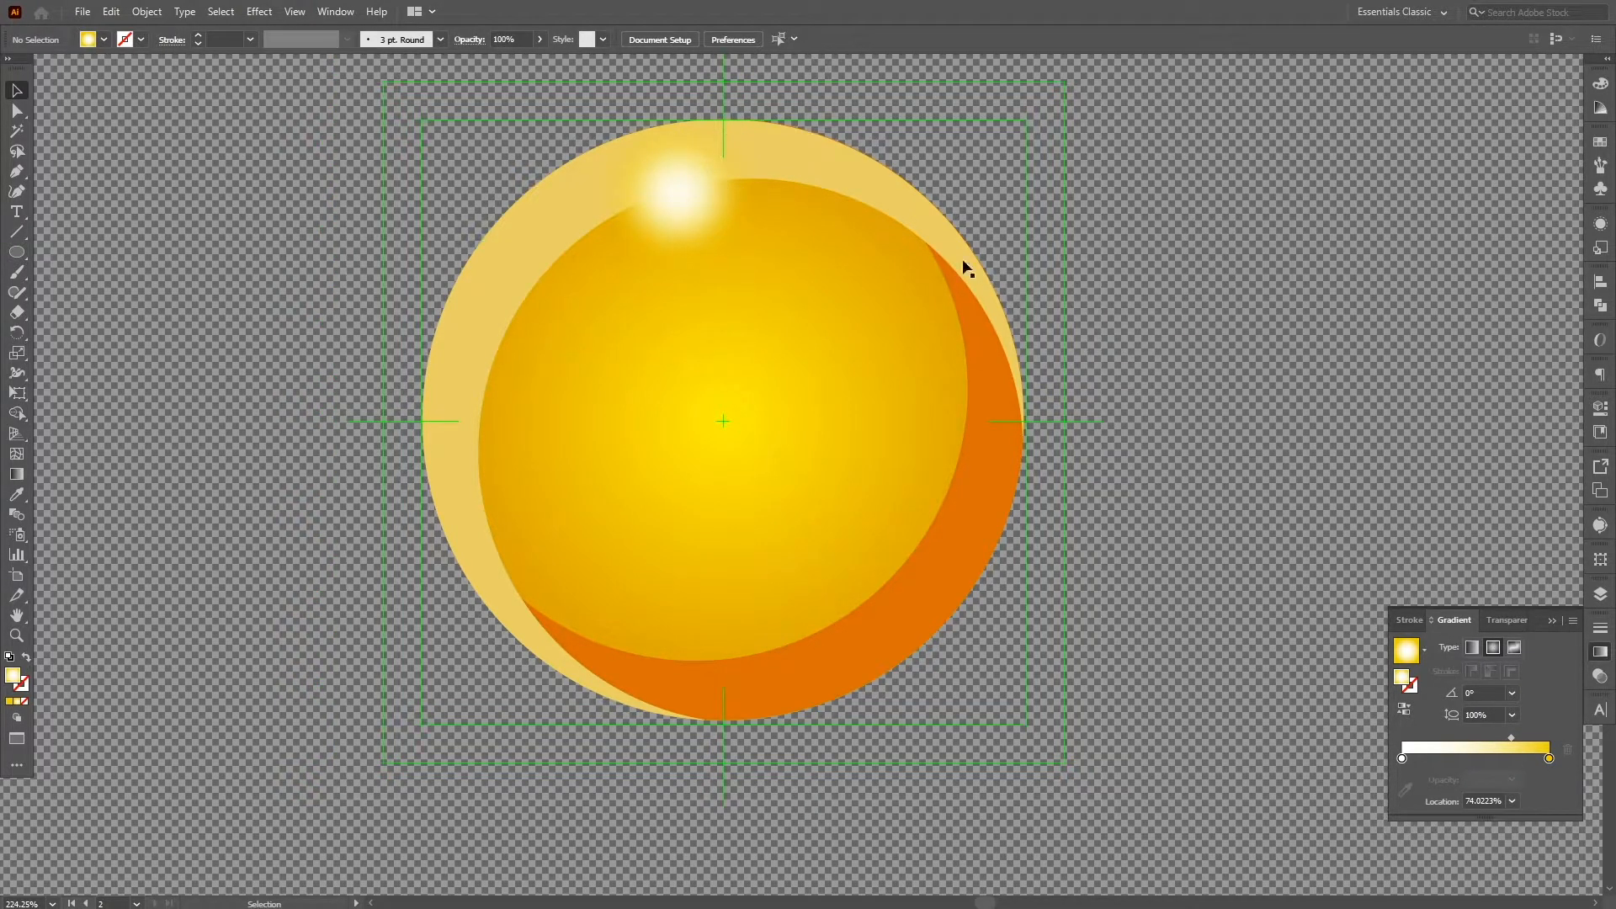
Apply a Gaussian Blur with a radius of 5.4426 pixels to the pale yellow upper-left crescent
{"action": "left_click", "coordinate": [845, 189]}
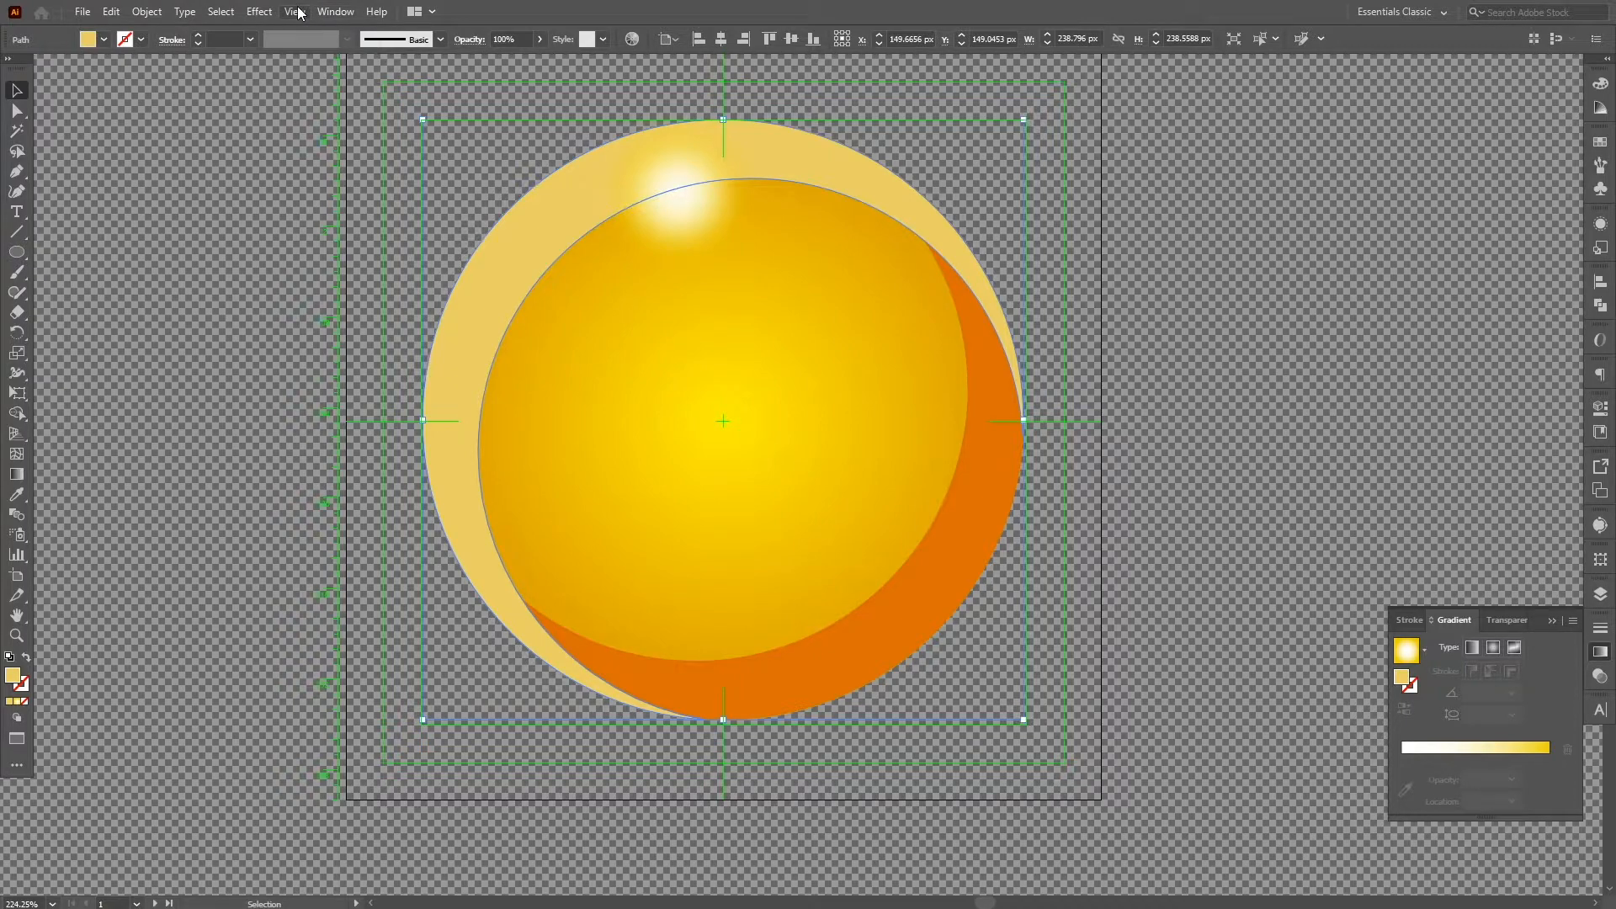
{"action": "left_click", "coordinate": [273, 13]}
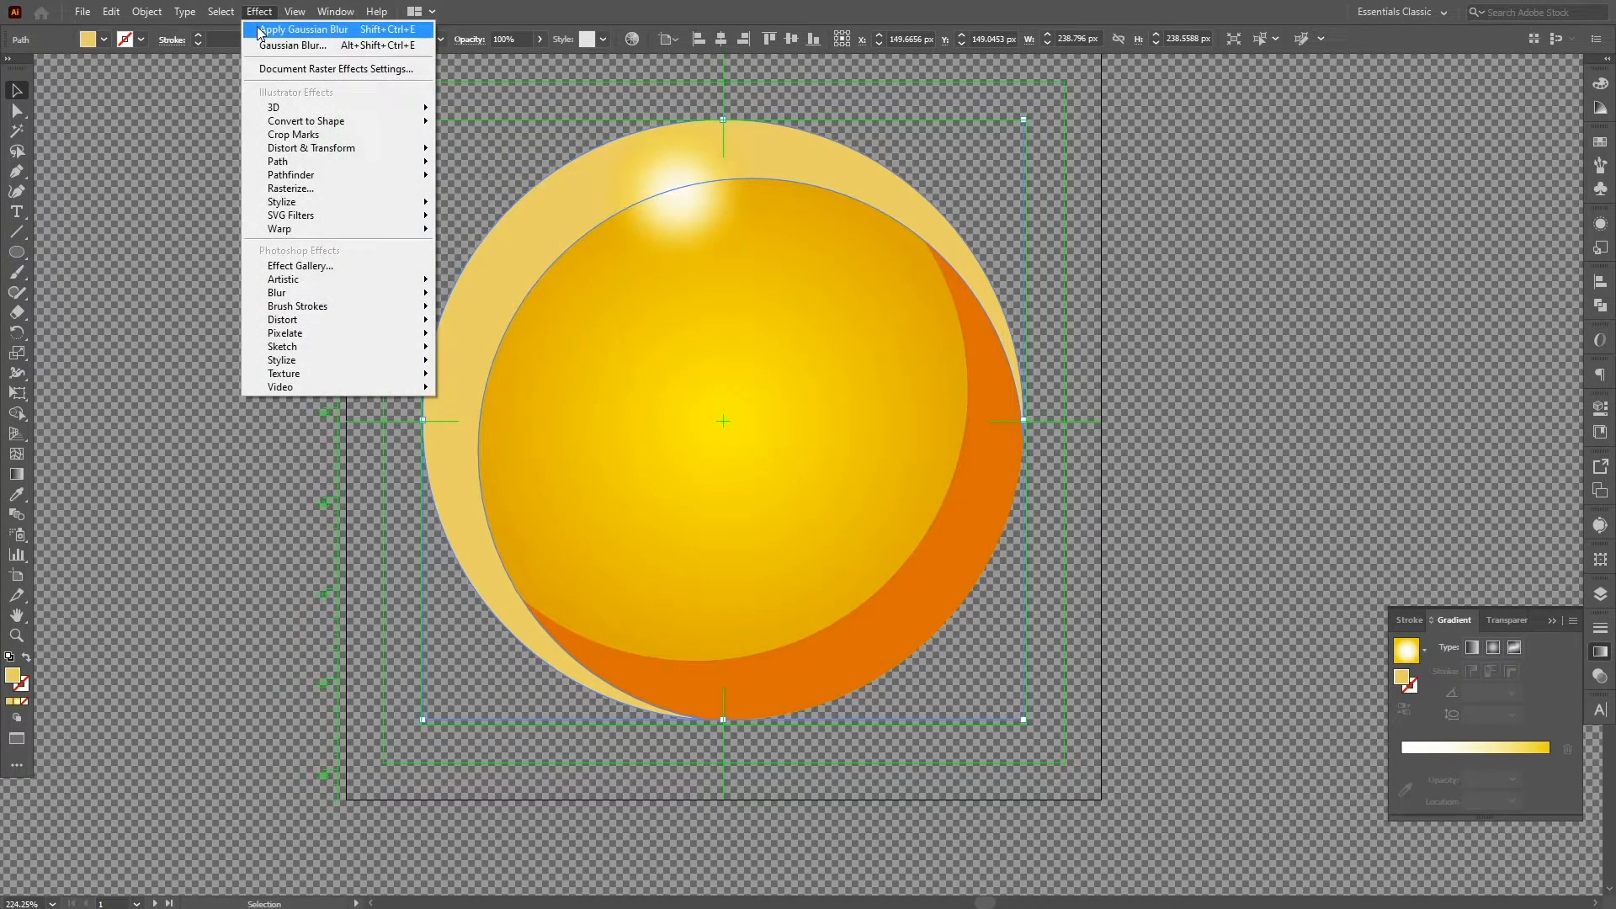
{"action": "left_click", "coordinate": [267, 46]}
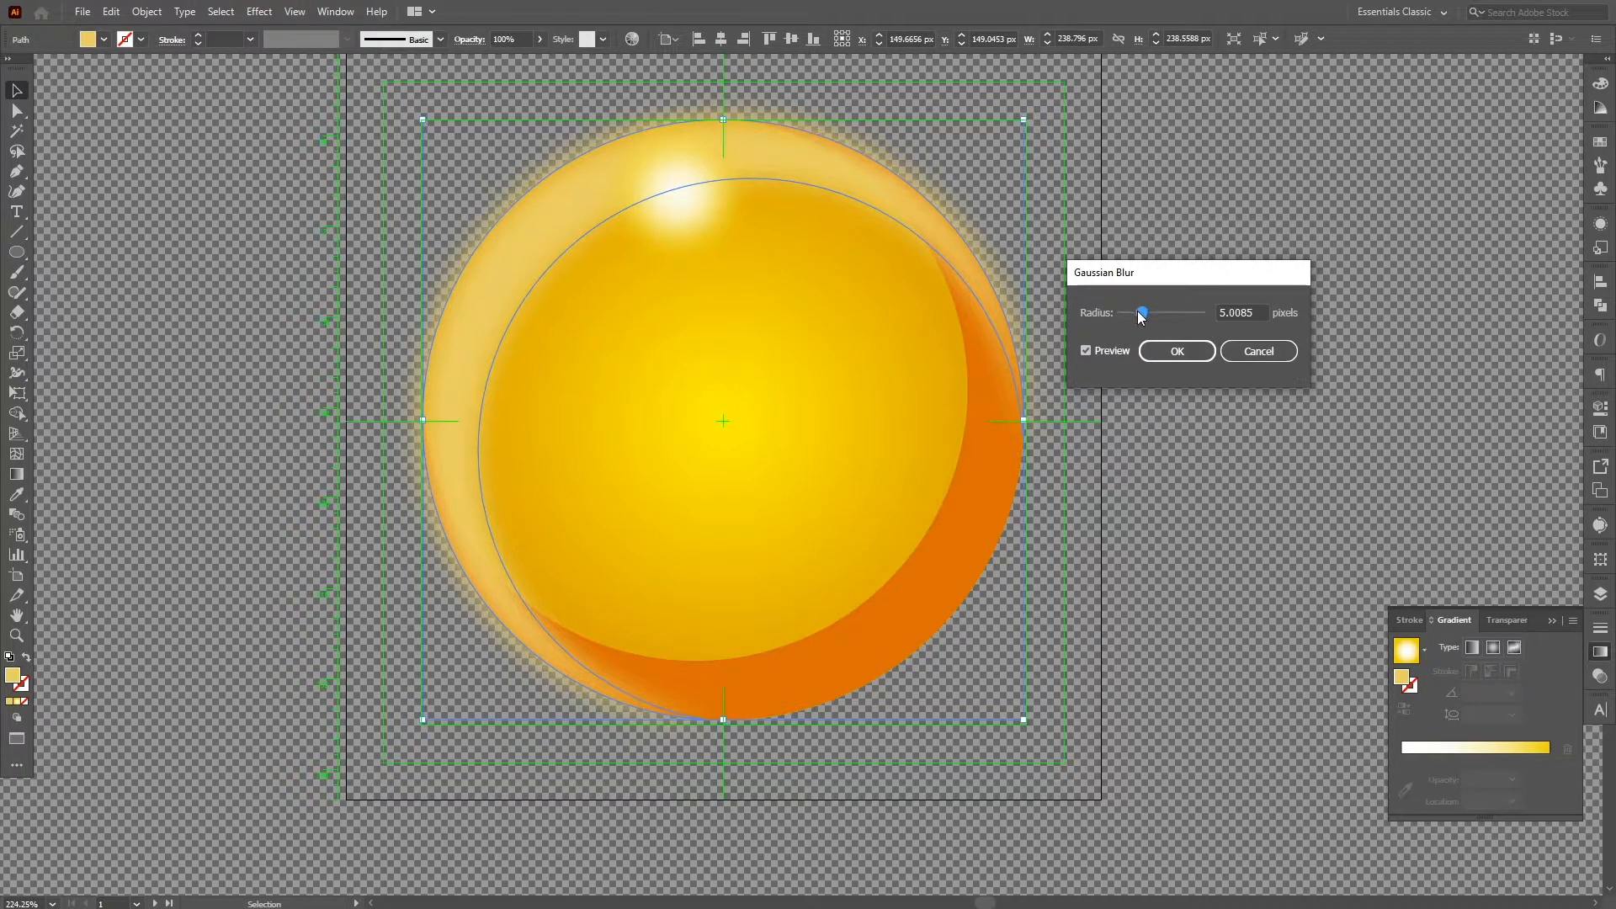
{"action": "left_click_drag", "start_coordinate": [1141, 312], "coordinate": [1141, 312]}
{"action": "left_click", "coordinate": [1177, 351]}
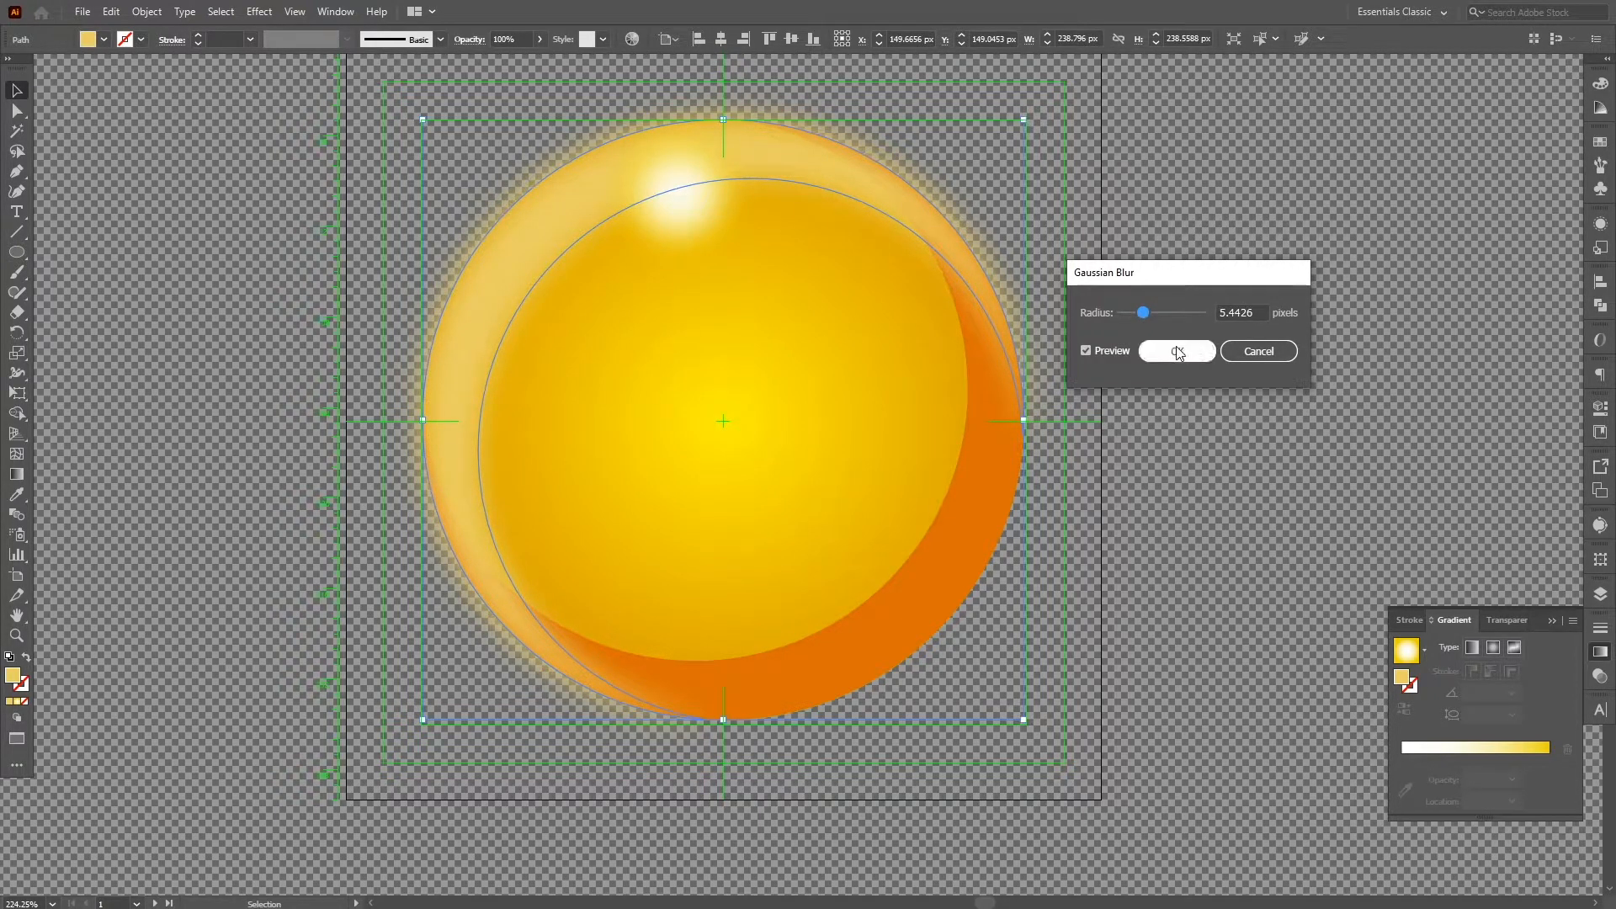
Apply the same Gaussian Blur to the orange lower-right crescent and deselect it
{"action": "left_click", "coordinate": [990, 553]}
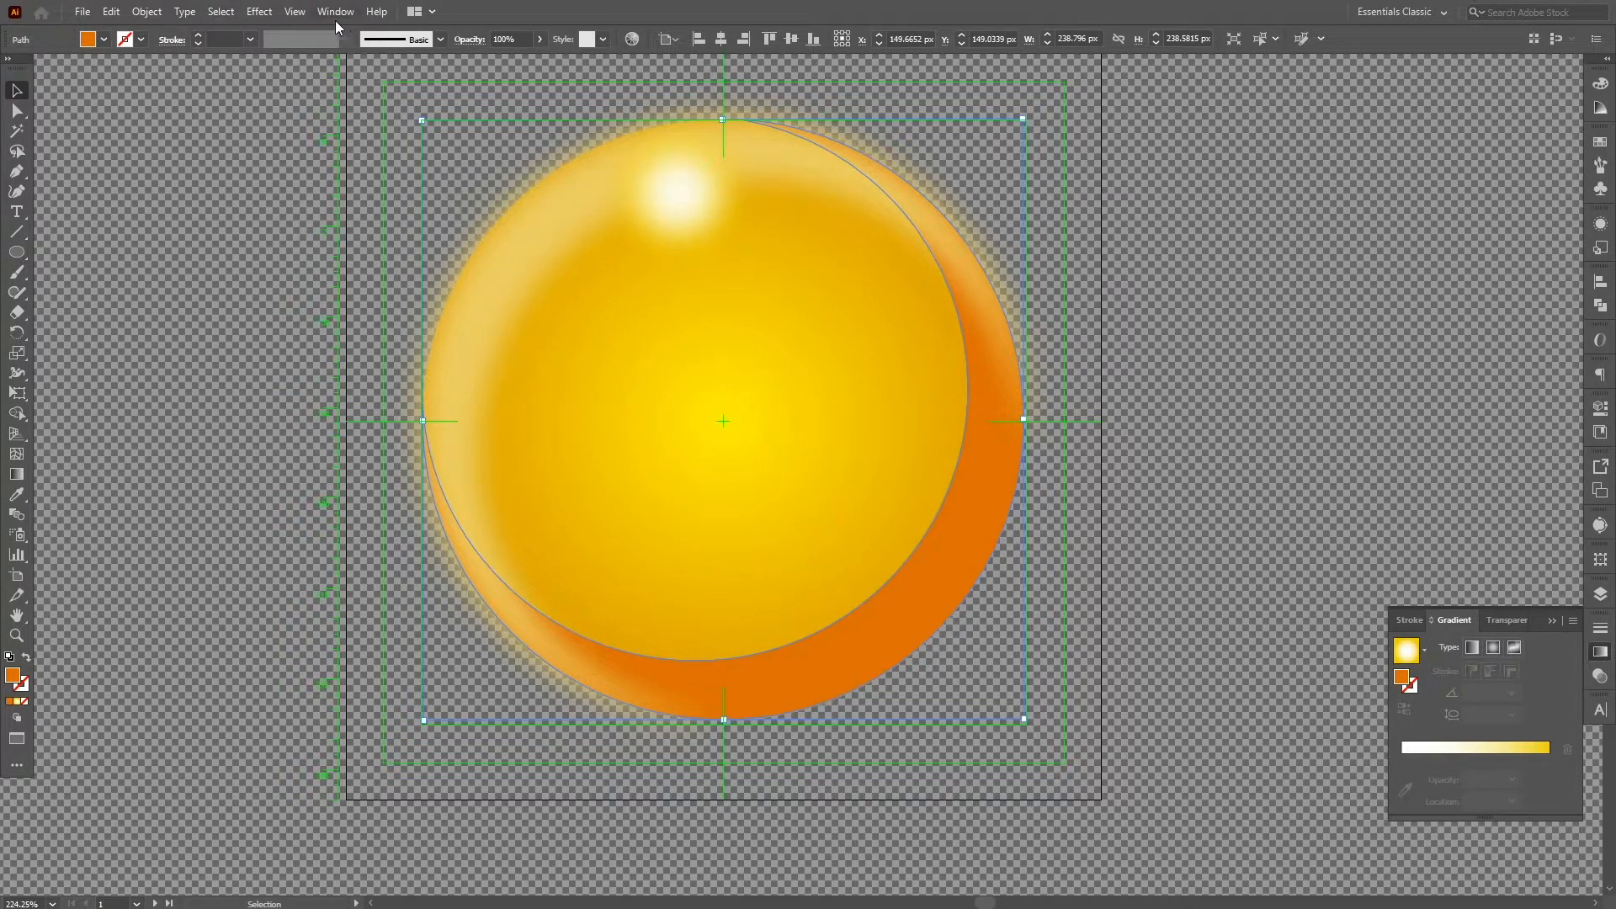
{"action": "left_click", "coordinate": [259, 12]}
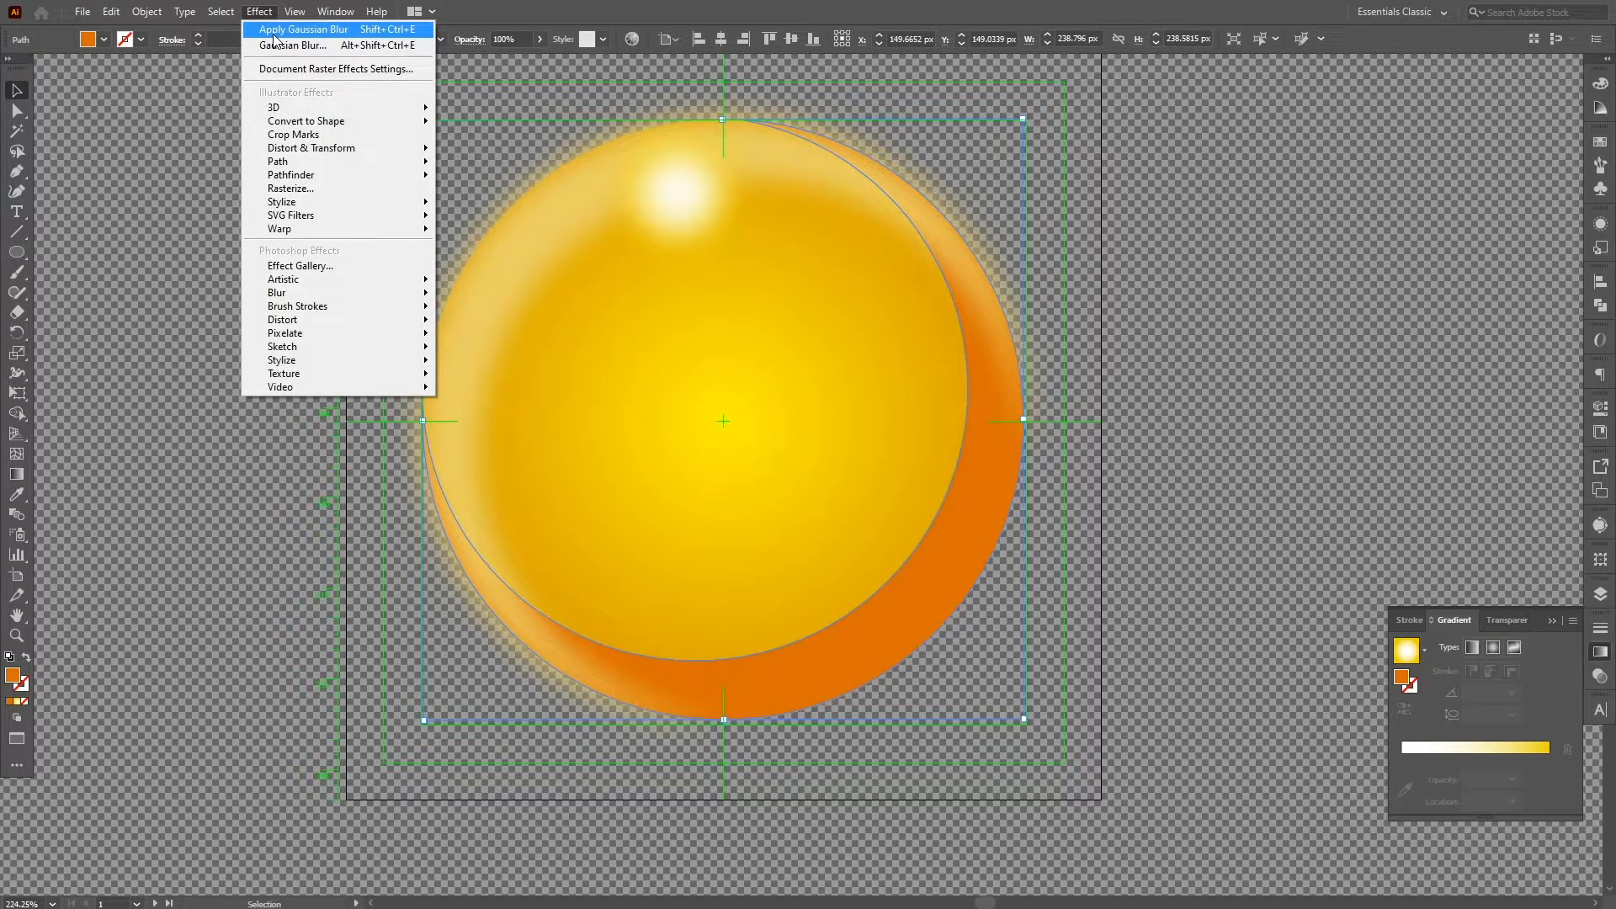
{"action": "left_click", "coordinate": [272, 32]}
{"action": "left_click", "coordinate": [1263, 404]}
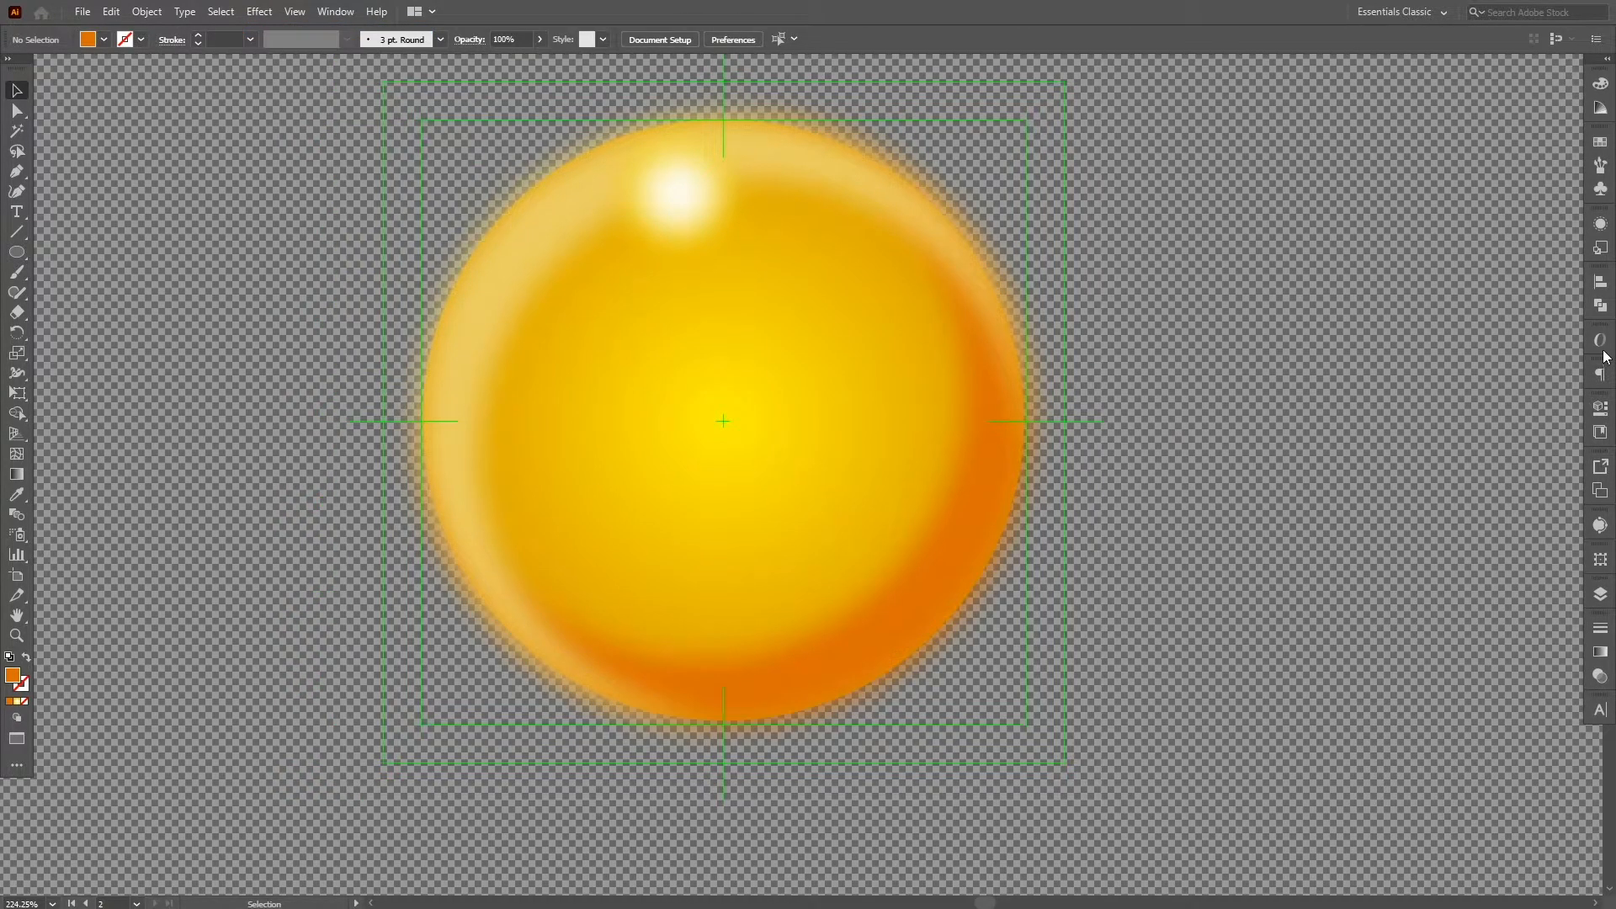
Duplicate the large base circle in place and move the copy to the top of the stack in Layer 1
{"action": "left_click", "coordinate": [1602, 597]}
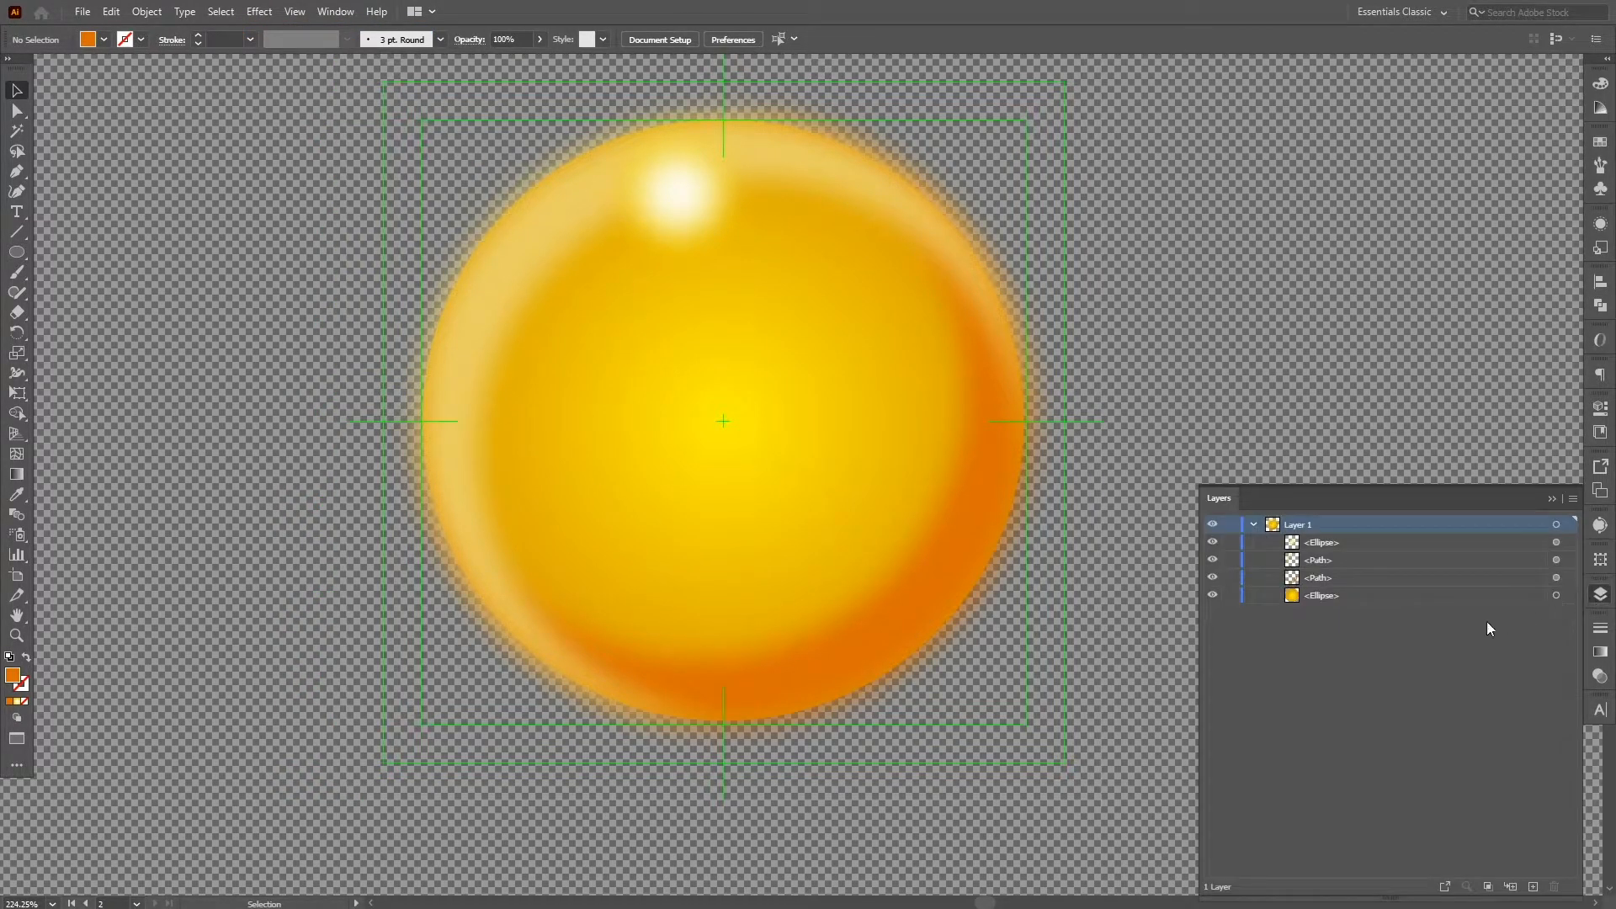
{"action": "left_click", "coordinate": [1557, 595]}
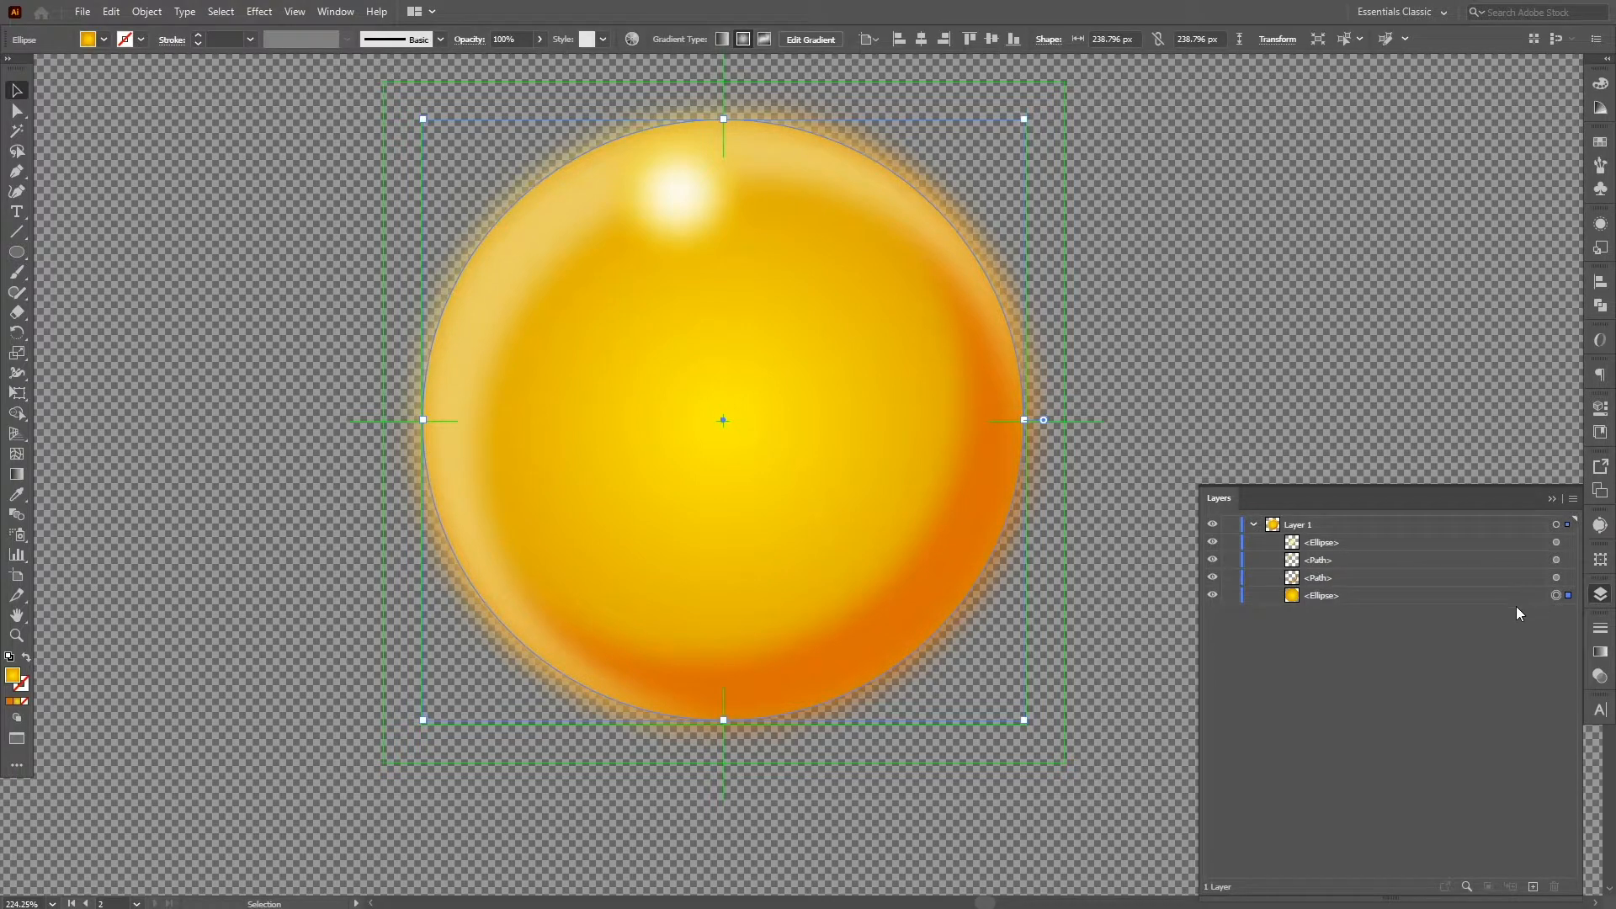
{"action": "key", "text": "ctrl+c"}
{"action": "key", "text": "ctrl+f"}
{"action": "left_click_drag", "start_coordinate": [1522, 597], "coordinate": [1520, 532]}
Select all five objects in Layer 1 and make a clipping mask from them using the topmost circle
{"action": "left_click", "coordinate": [1403, 543]}
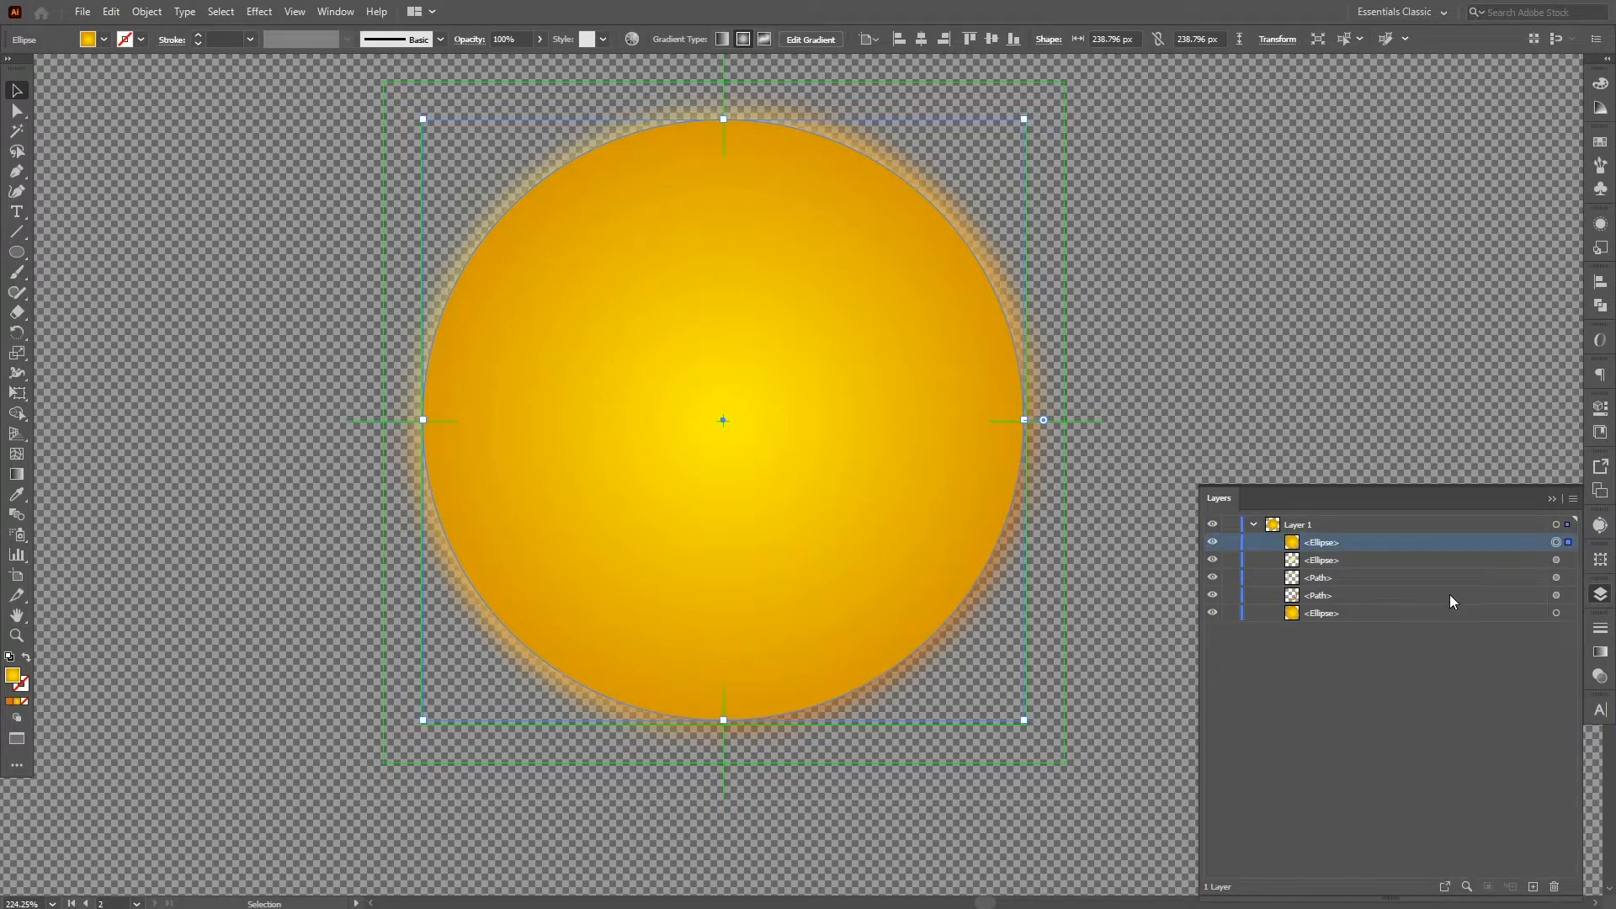
{"action": "left_click", "coordinate": [1471, 612], "text": "shift"}
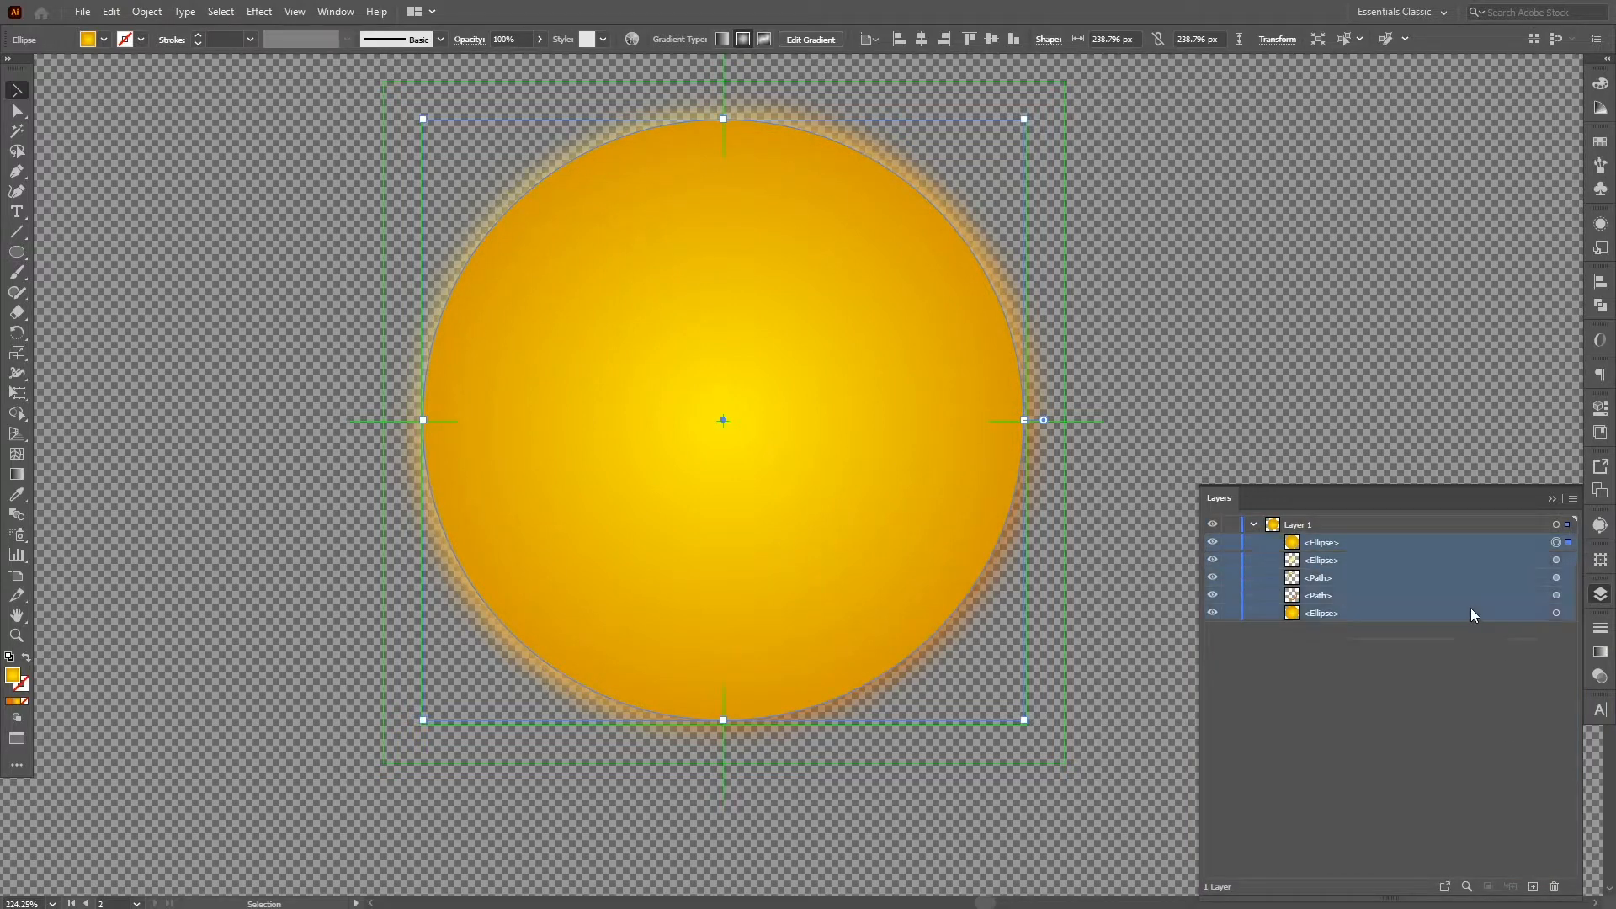
{"action": "left_click", "coordinate": [1568, 560], "text": "shift"}
{"action": "left_click", "coordinate": [1568, 613], "text": "shift"}
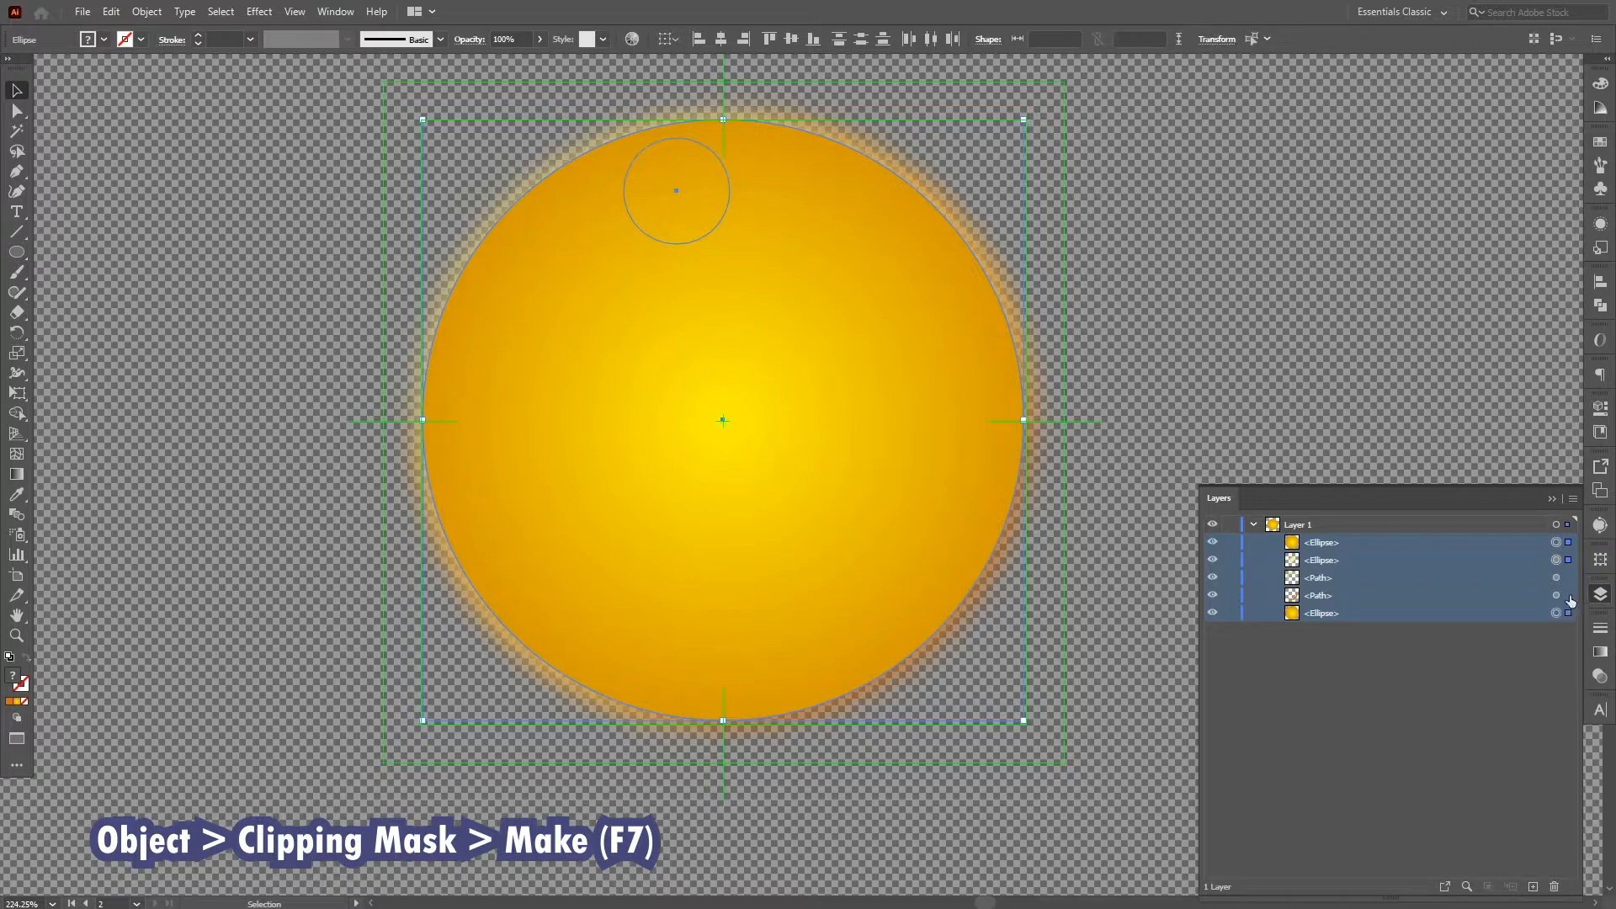
{"action": "left_click", "coordinate": [1568, 577], "text": "shift"}
{"action": "left_click", "coordinate": [1569, 595], "text": "shift"}
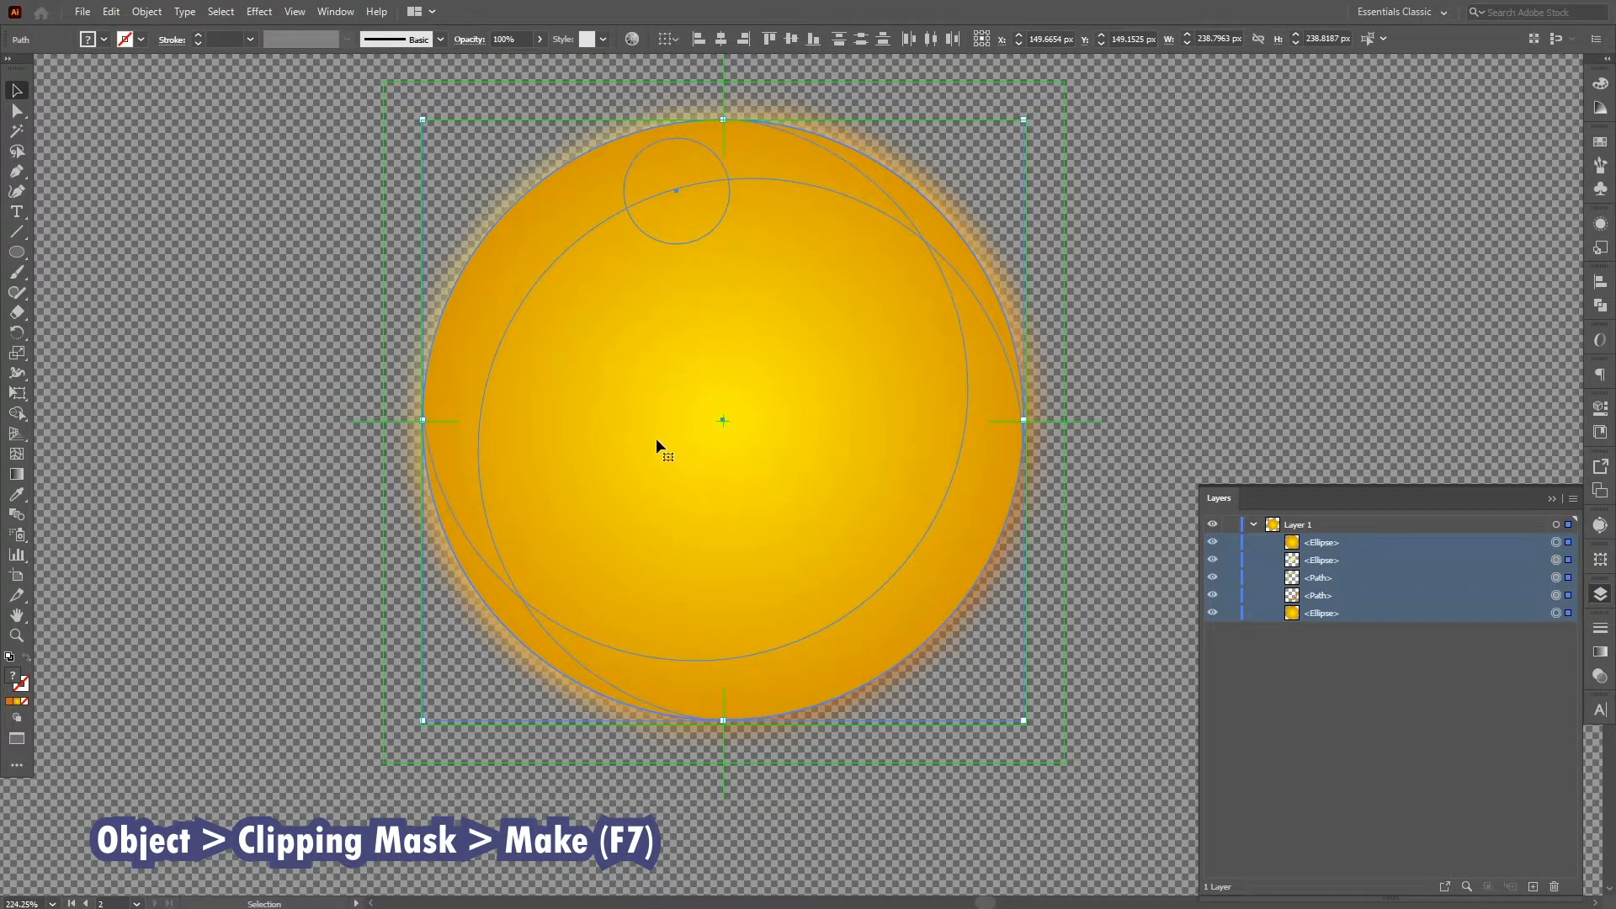
{"action": "left_click", "coordinate": [146, 12]}
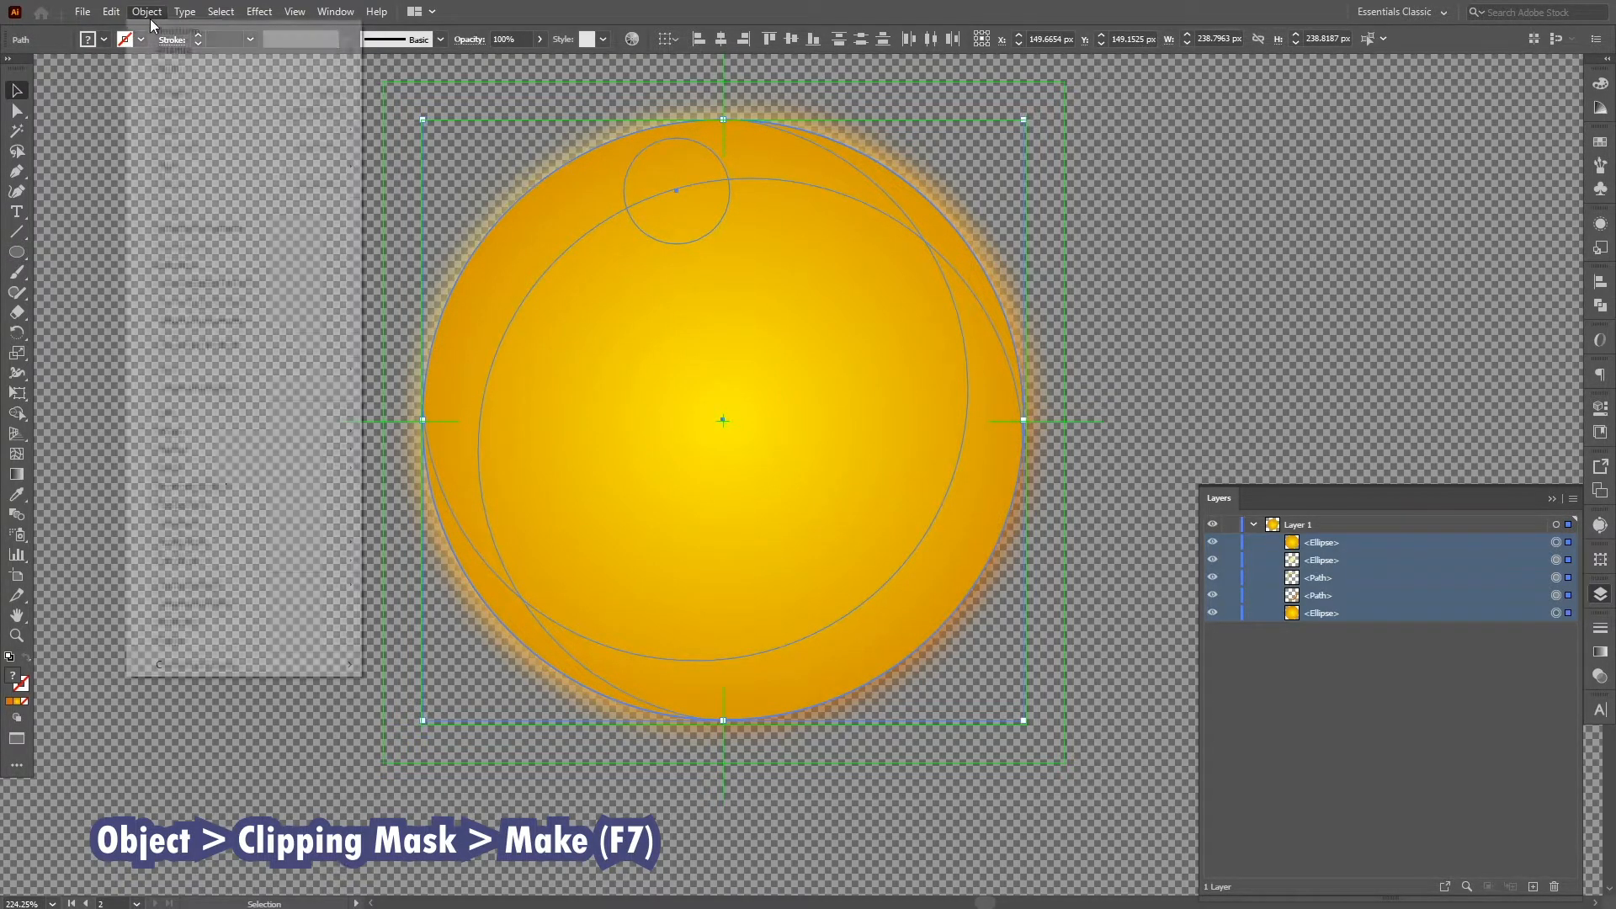
{"action": "mouse_move", "coordinate": [313, 591]}
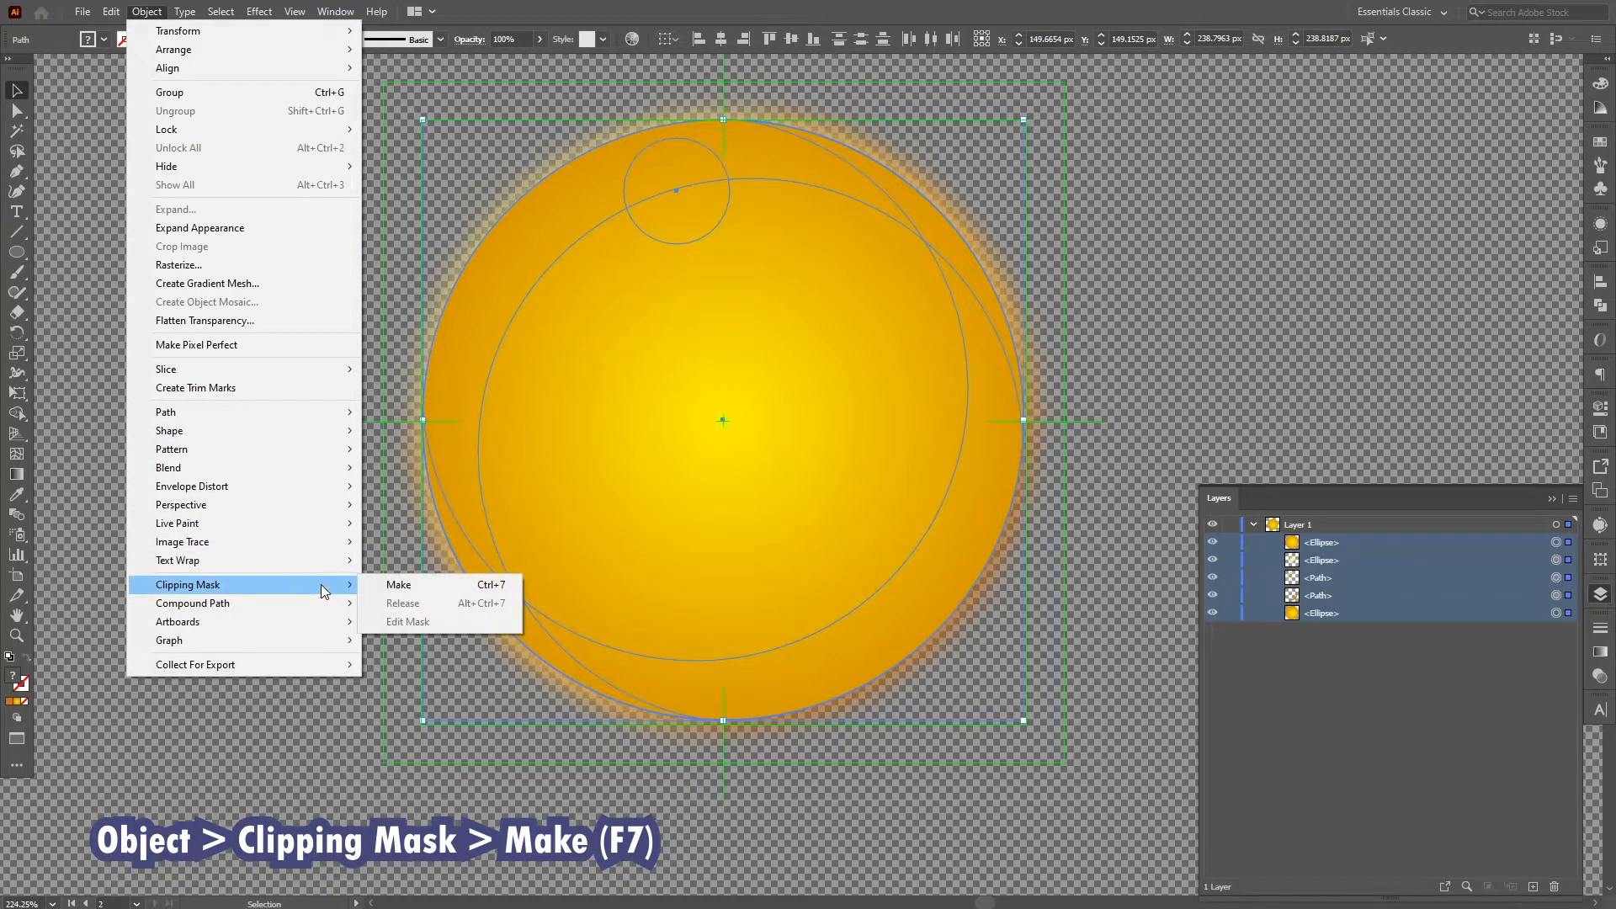
{"action": "left_click", "coordinate": [432, 584]}
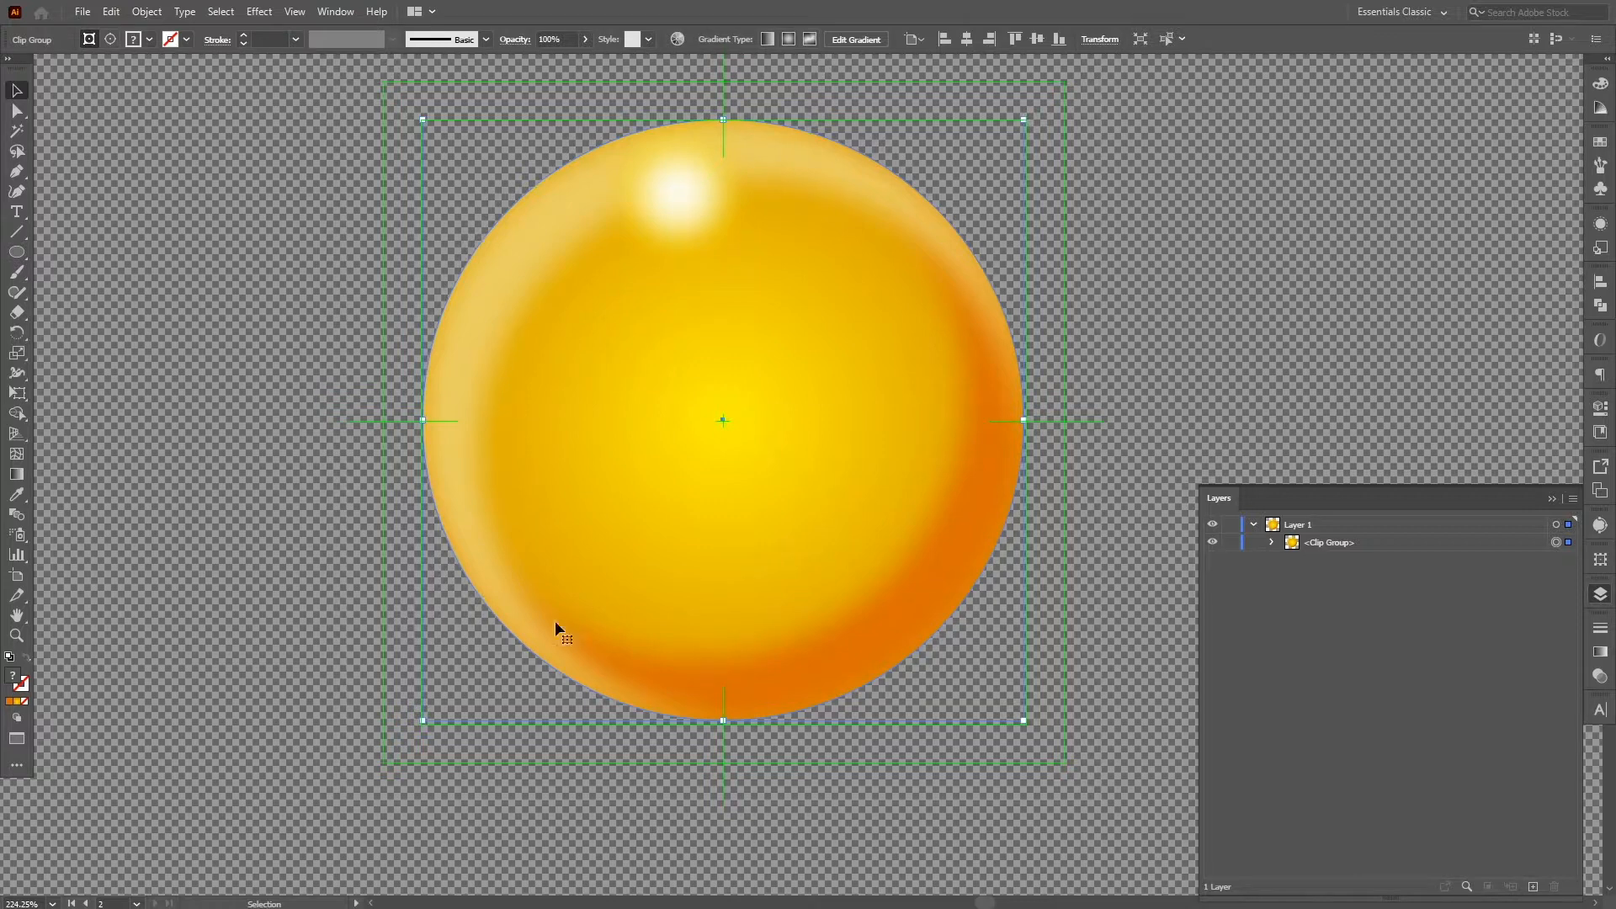
{"action": "left_click", "coordinate": [1551, 499]}
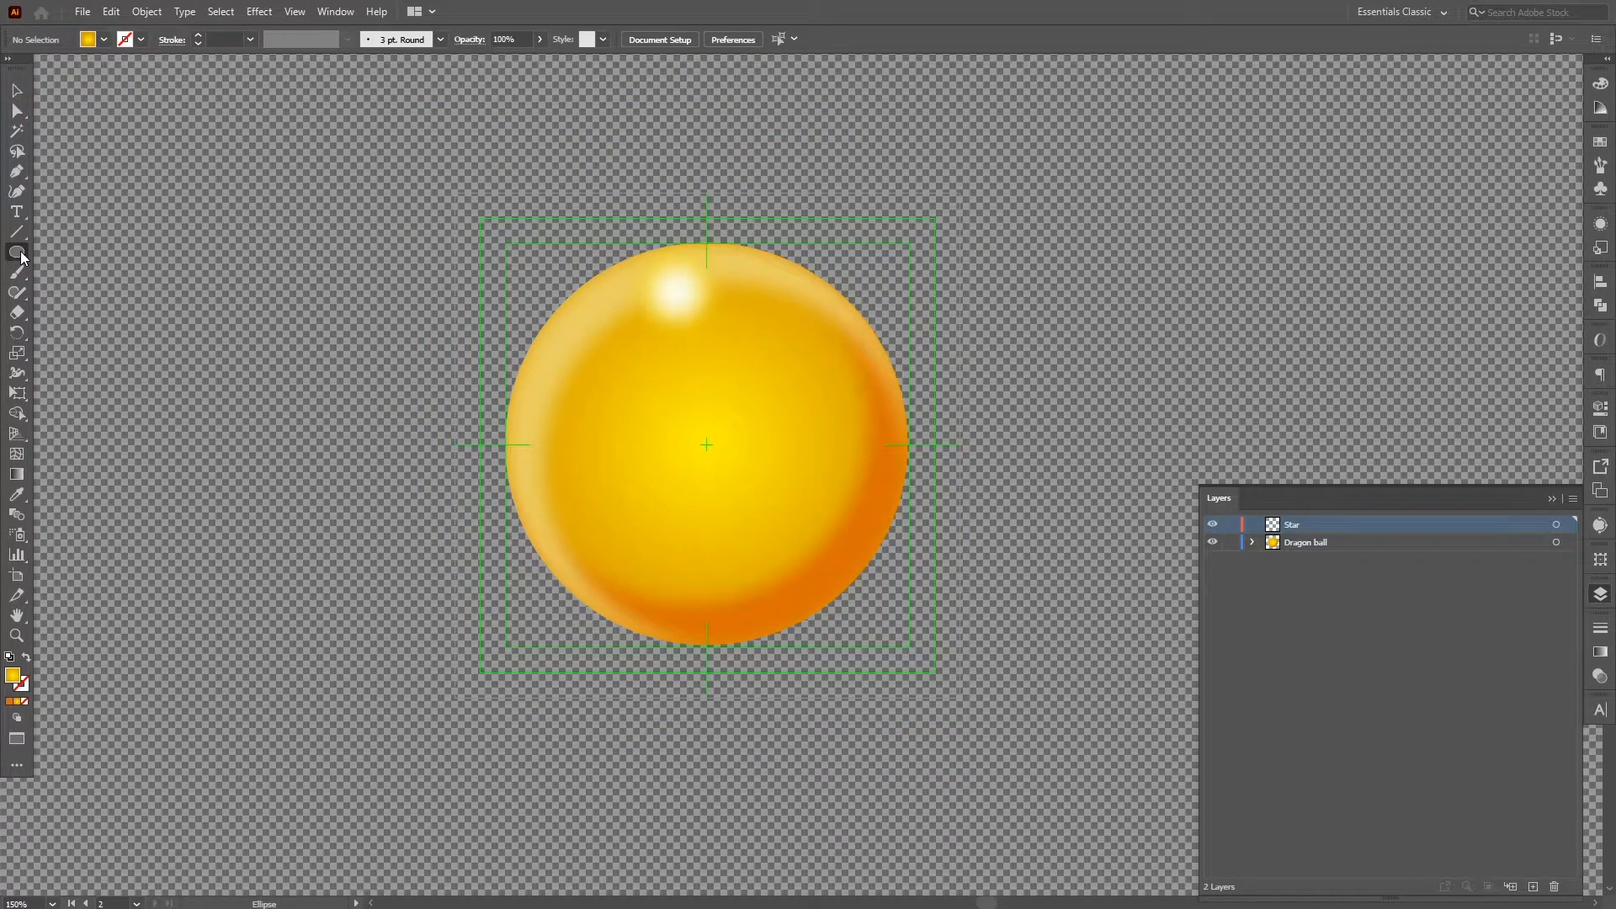
Draw a five-pointed star about 52 px wide at the ball's centre on the Star layer and fill it with a red-orange swatch
{"action": "left_click_drag", "start_coordinate": [17, 252], "coordinate": [126, 336]}
{"action": "left_click_drag", "start_coordinate": [705, 444], "coordinate": [734, 481]}
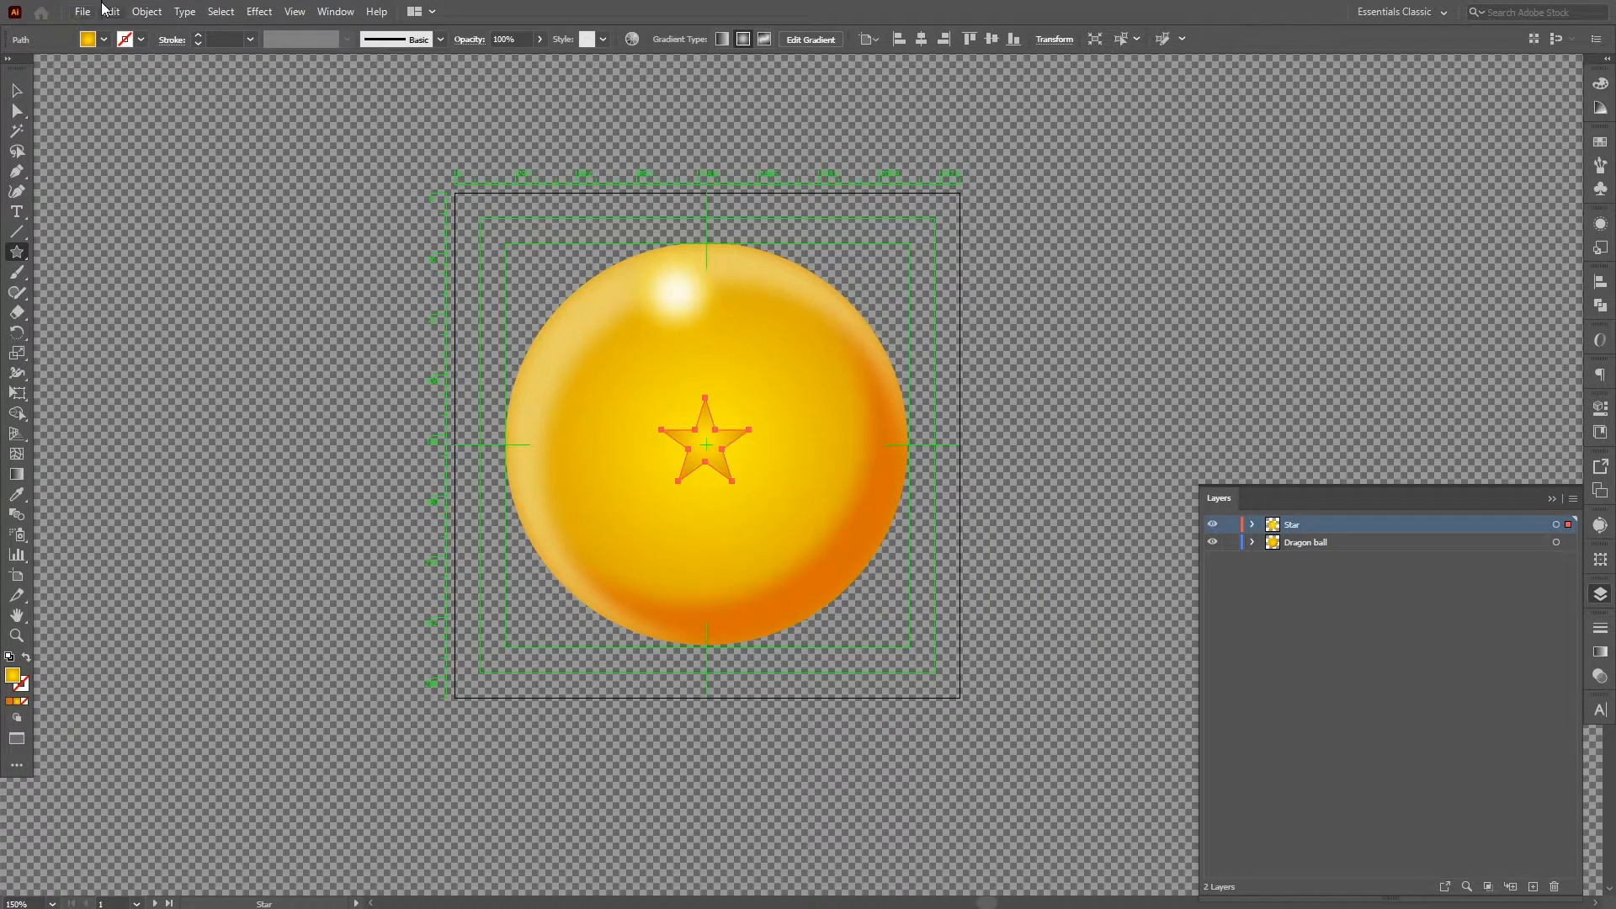
{"action": "left_click", "coordinate": [104, 39]}
{"action": "left_click", "coordinate": [145, 72]}
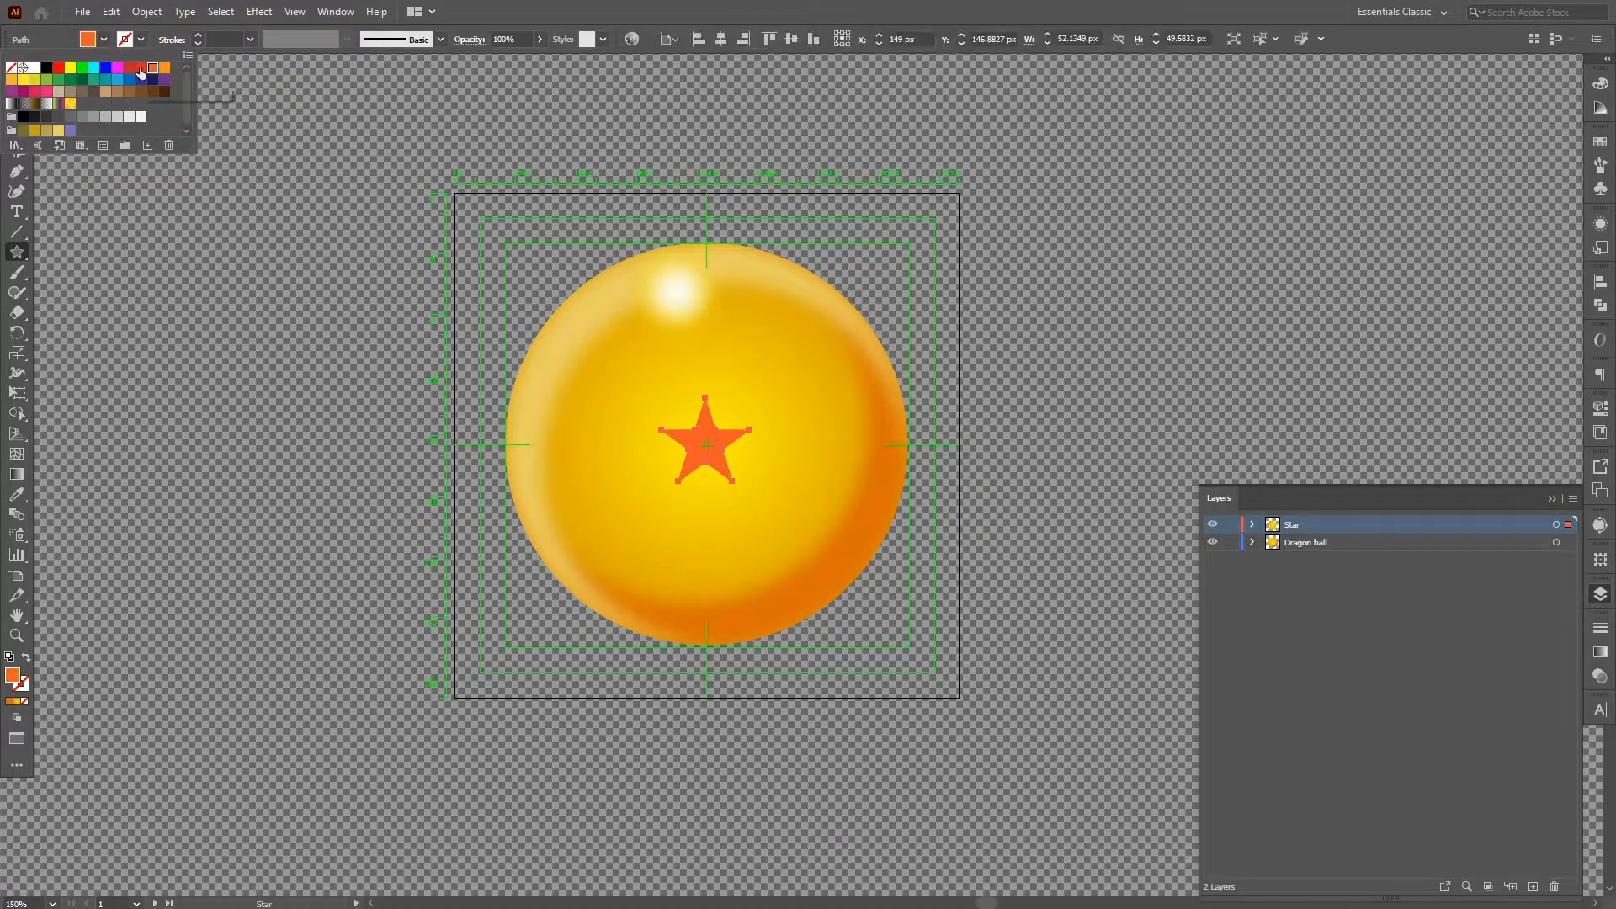
{"action": "key", "text": "Escape"}
{"action": "key", "text": "v"}
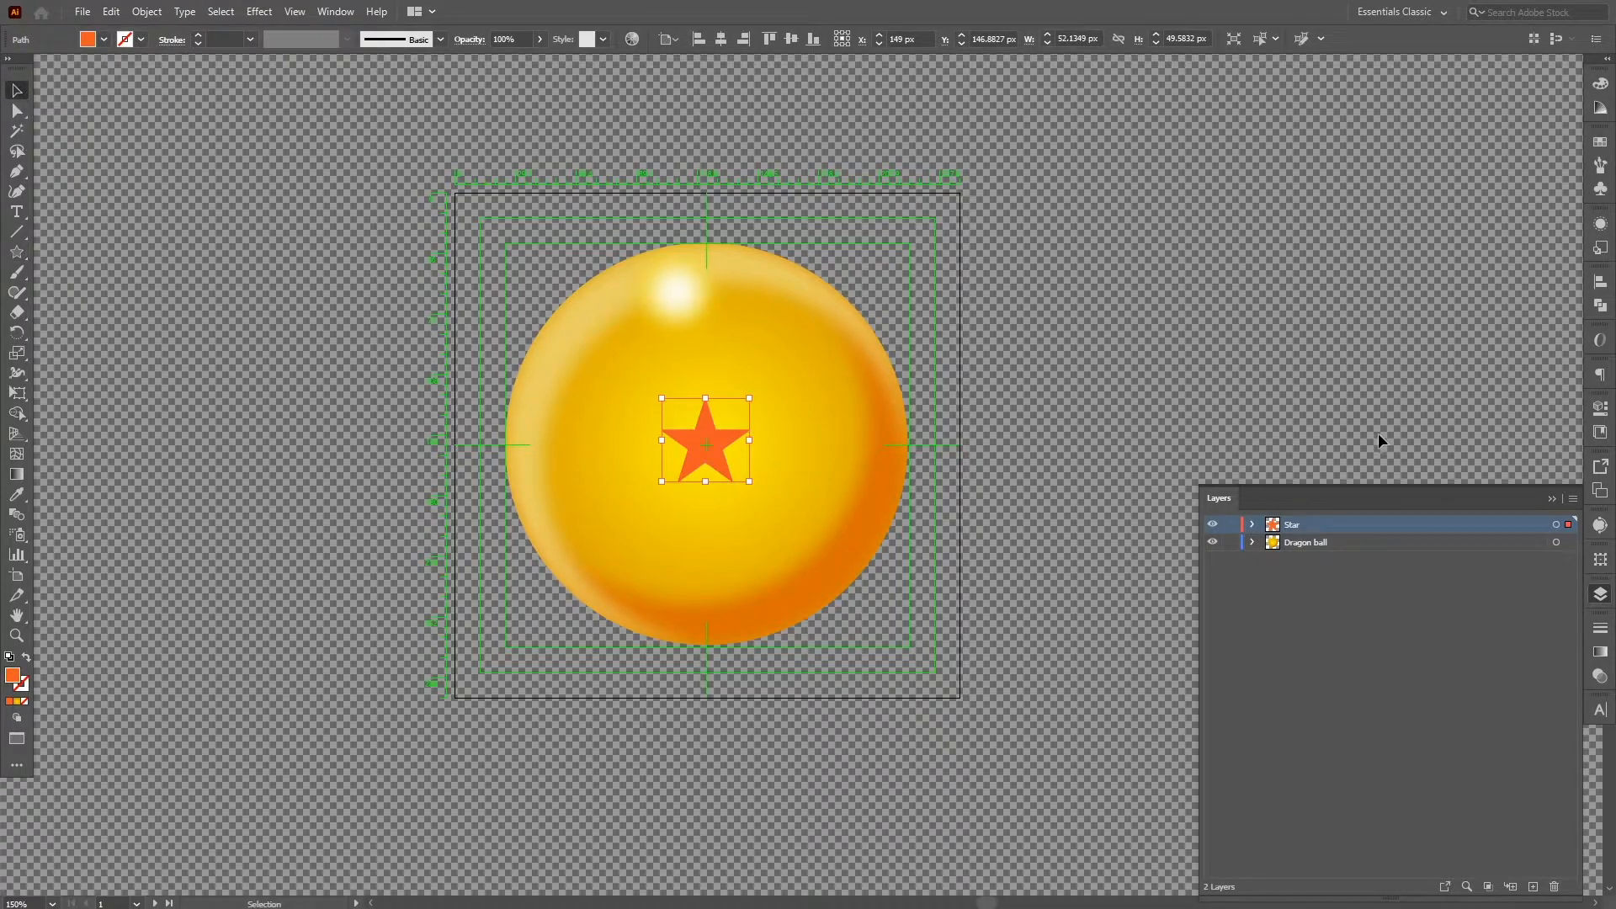
Change the hue of the star's fill to 33.07° and deselect the star
{"action": "left_click", "coordinate": [1550, 498]}
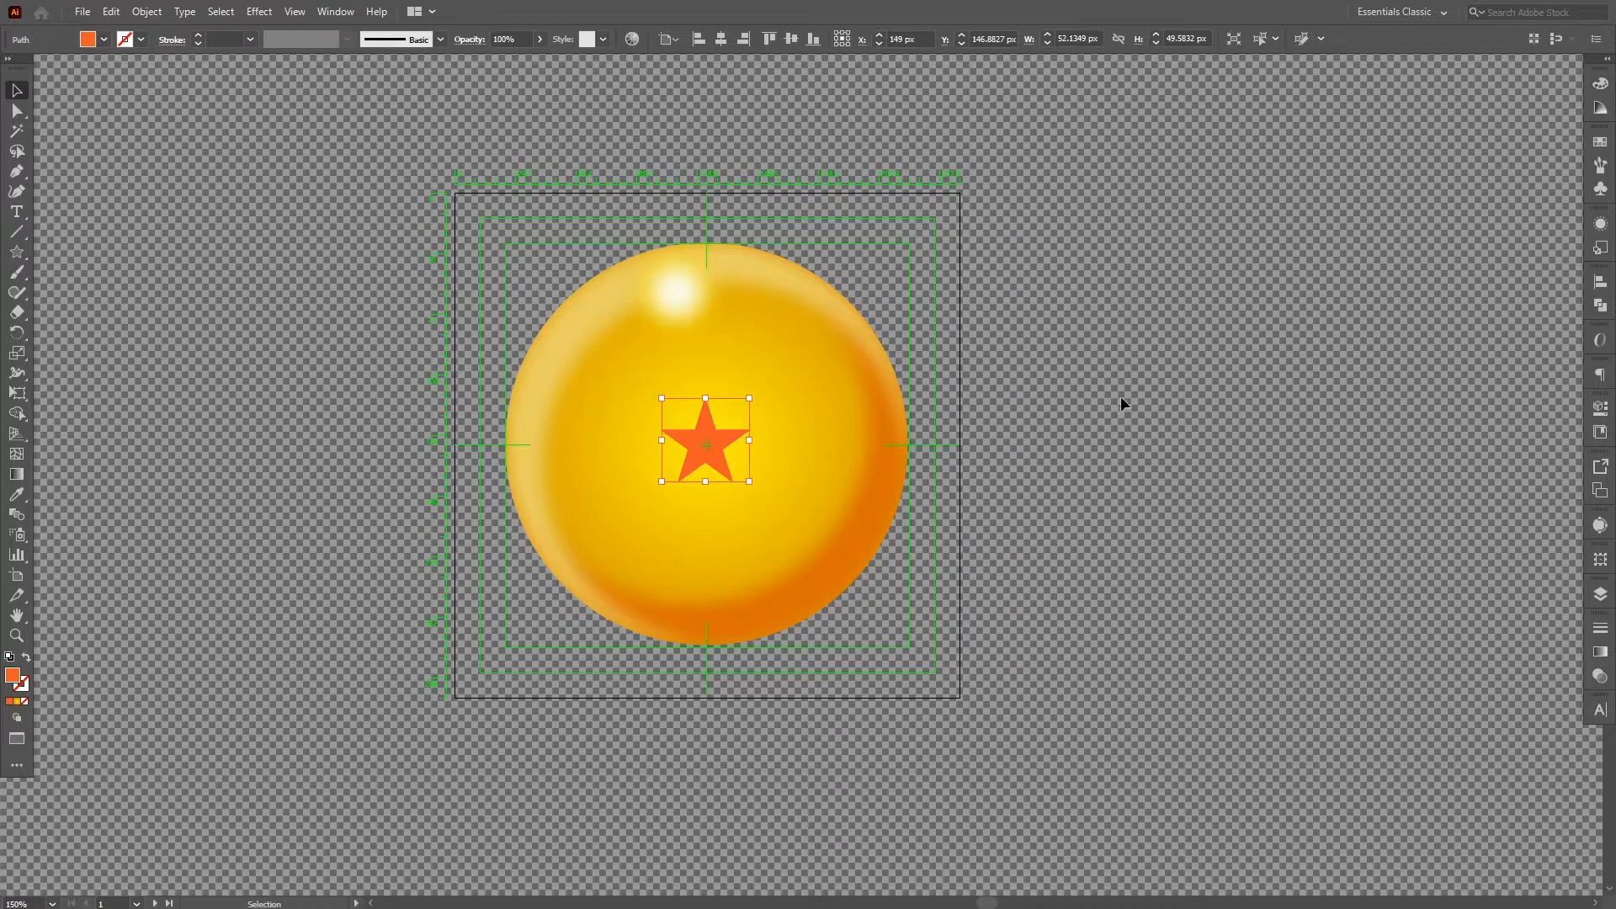
{"action": "left_click", "coordinate": [1603, 85]}
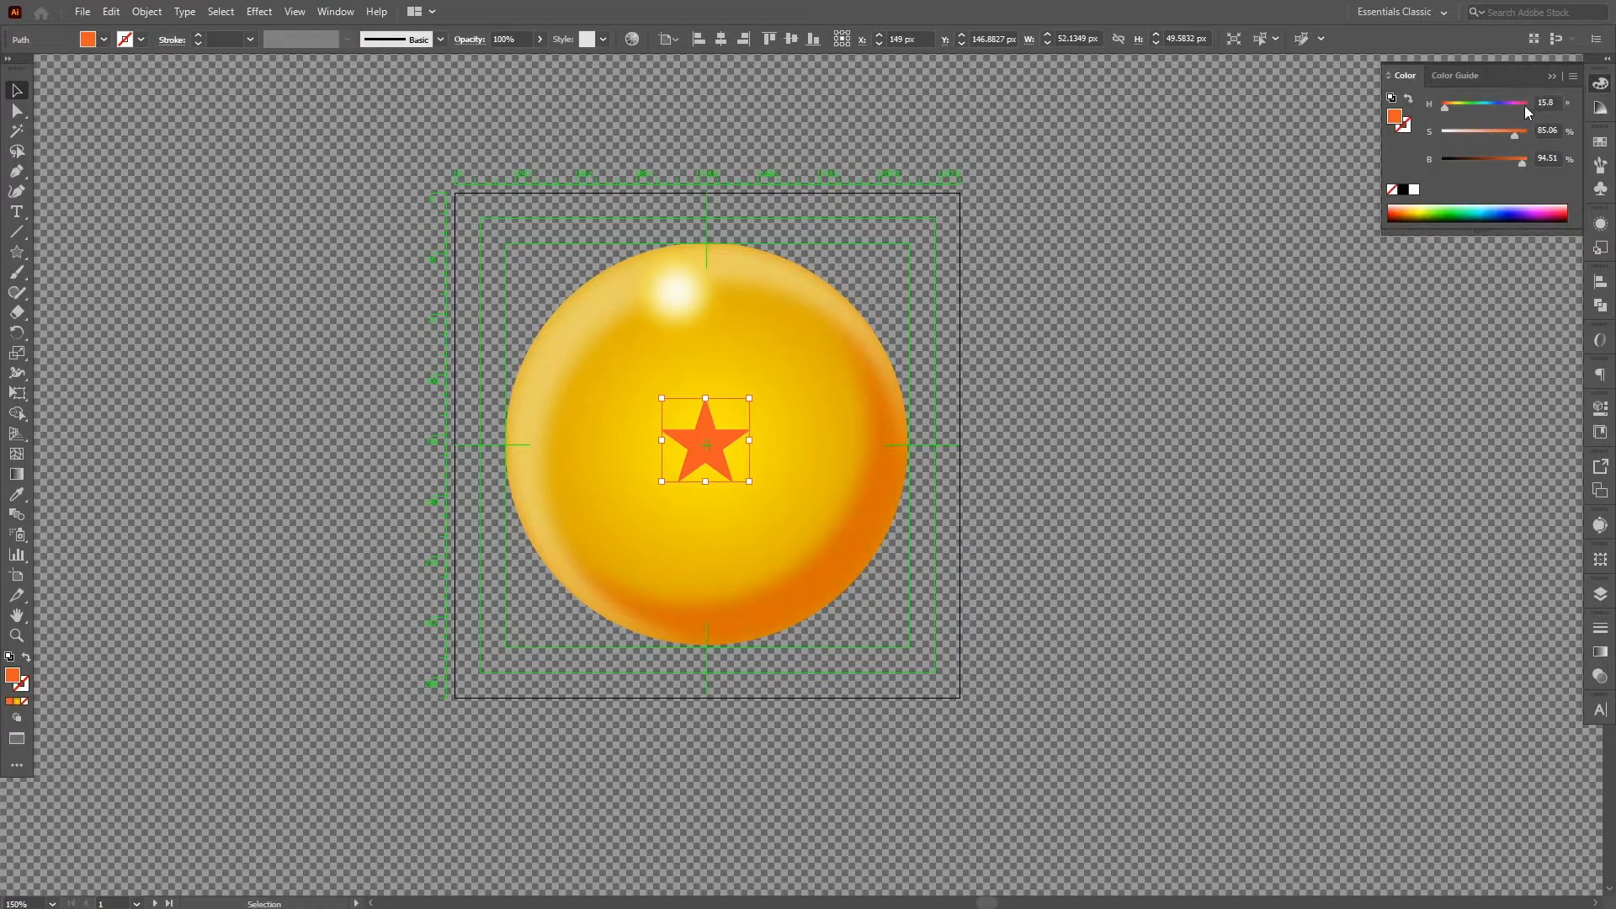
{"action": "left_click_drag", "start_coordinate": [1446, 108], "coordinate": [1451, 108]}
{"action": "left_click", "coordinate": [1269, 179]}
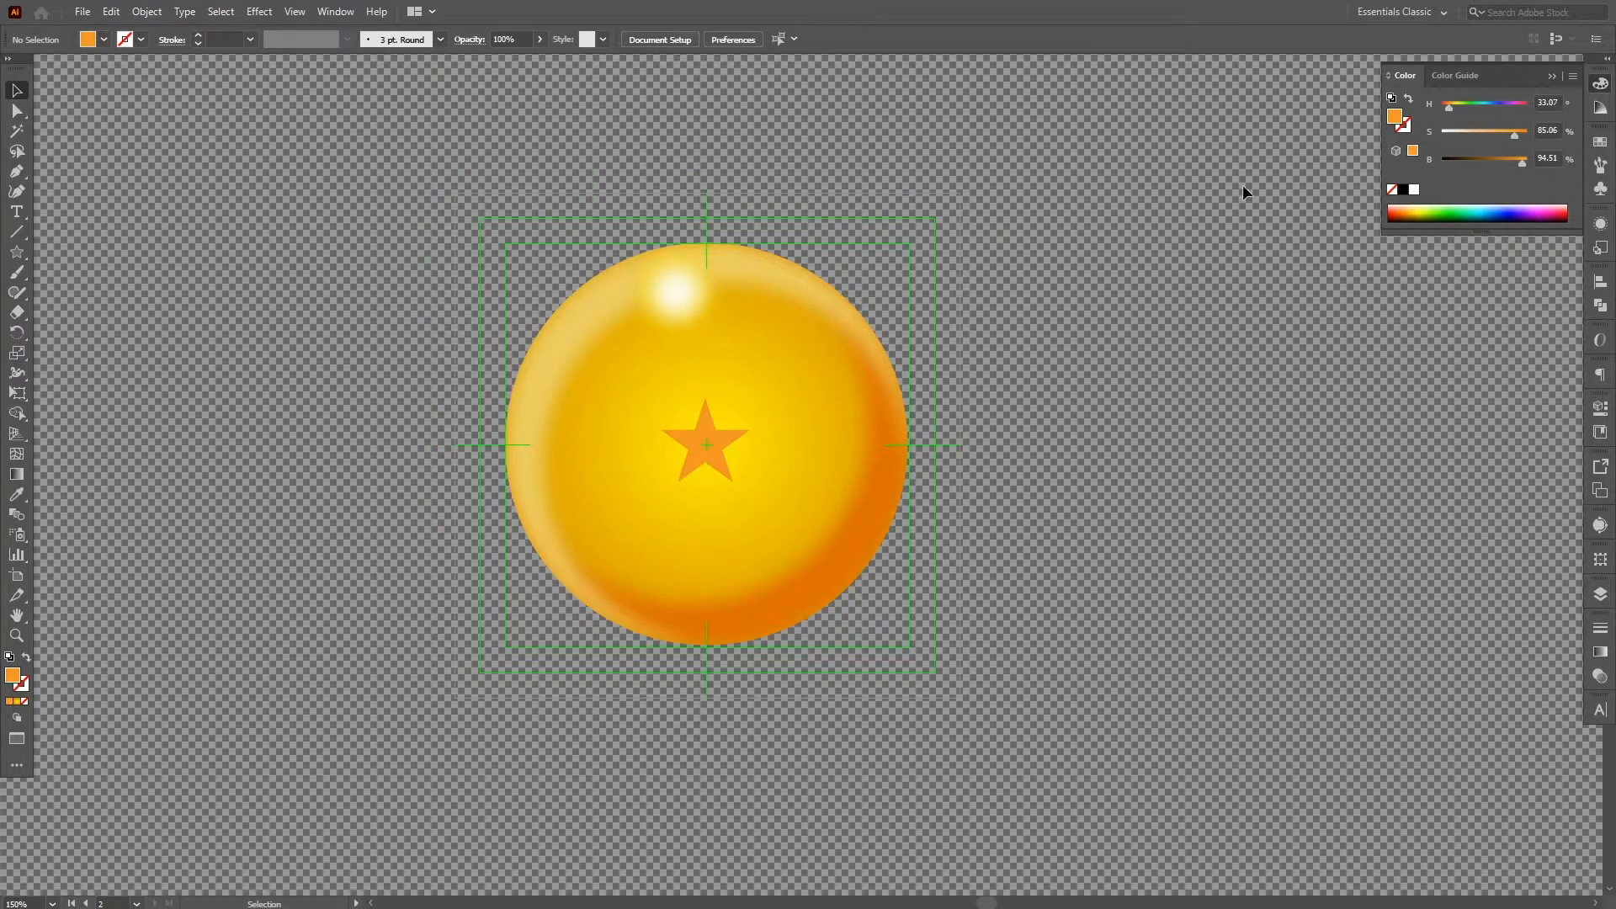